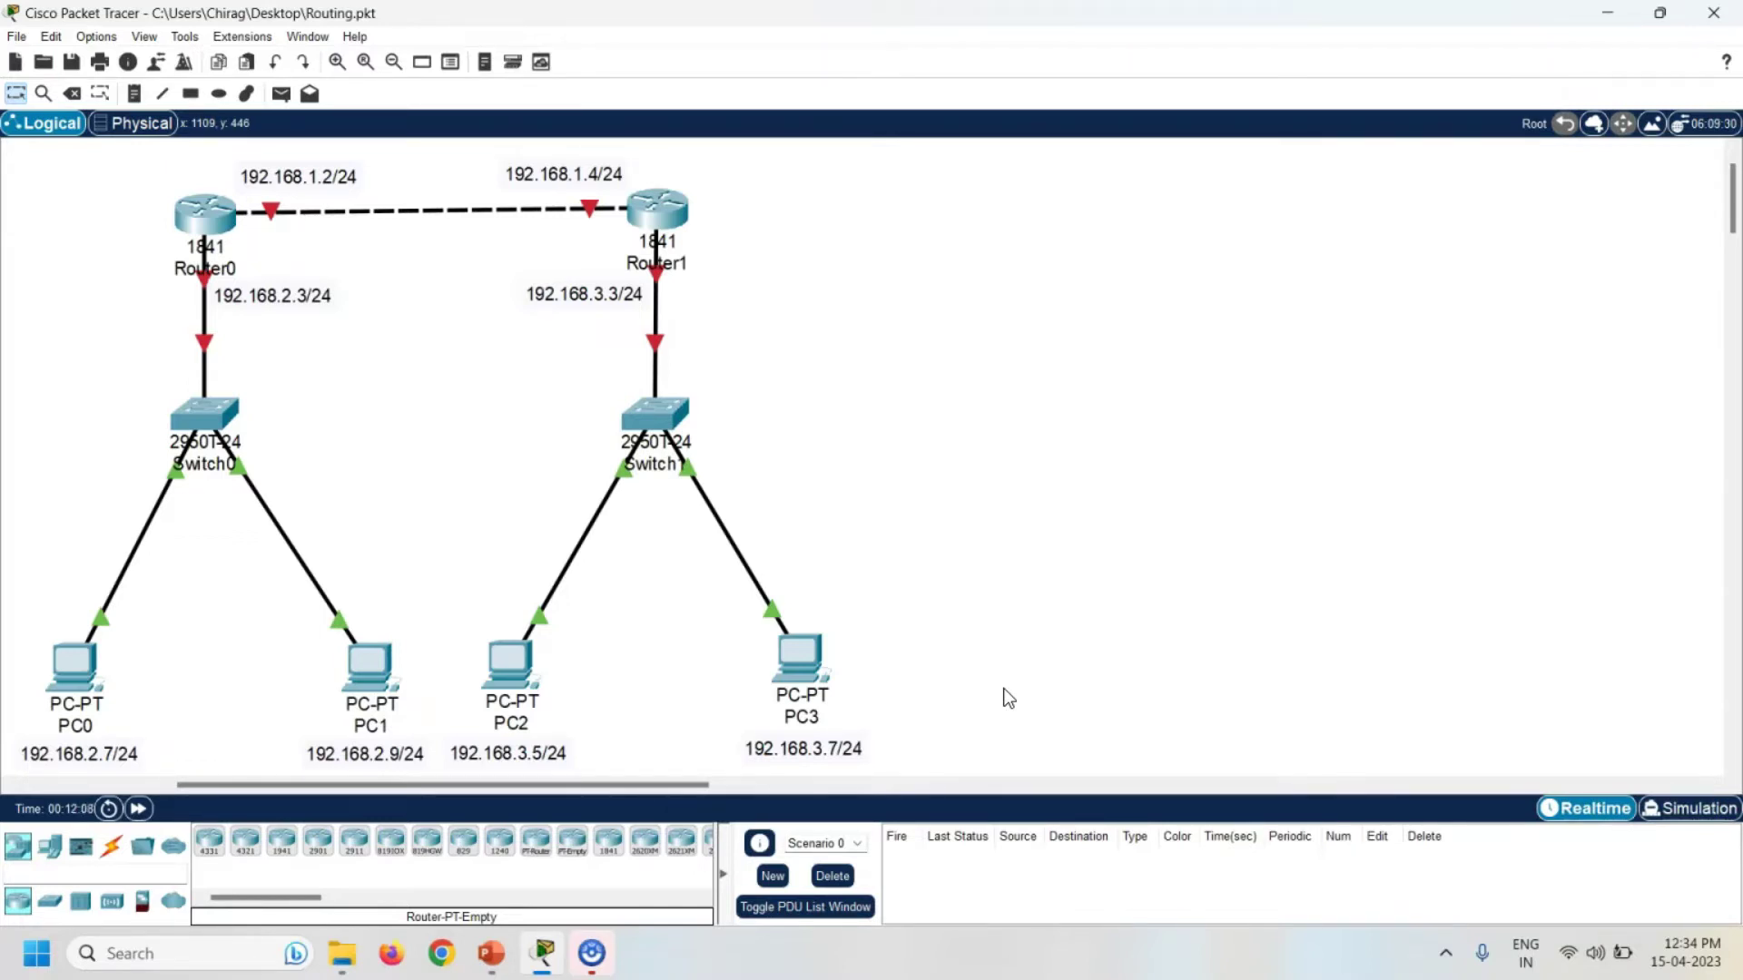
- In PC0's IP Configuration, enter 192.168.2.7, default mask 255.255.255.0 and gateway 192.168.2.3
{"action": "left_click", "coordinate": [47, 665]}
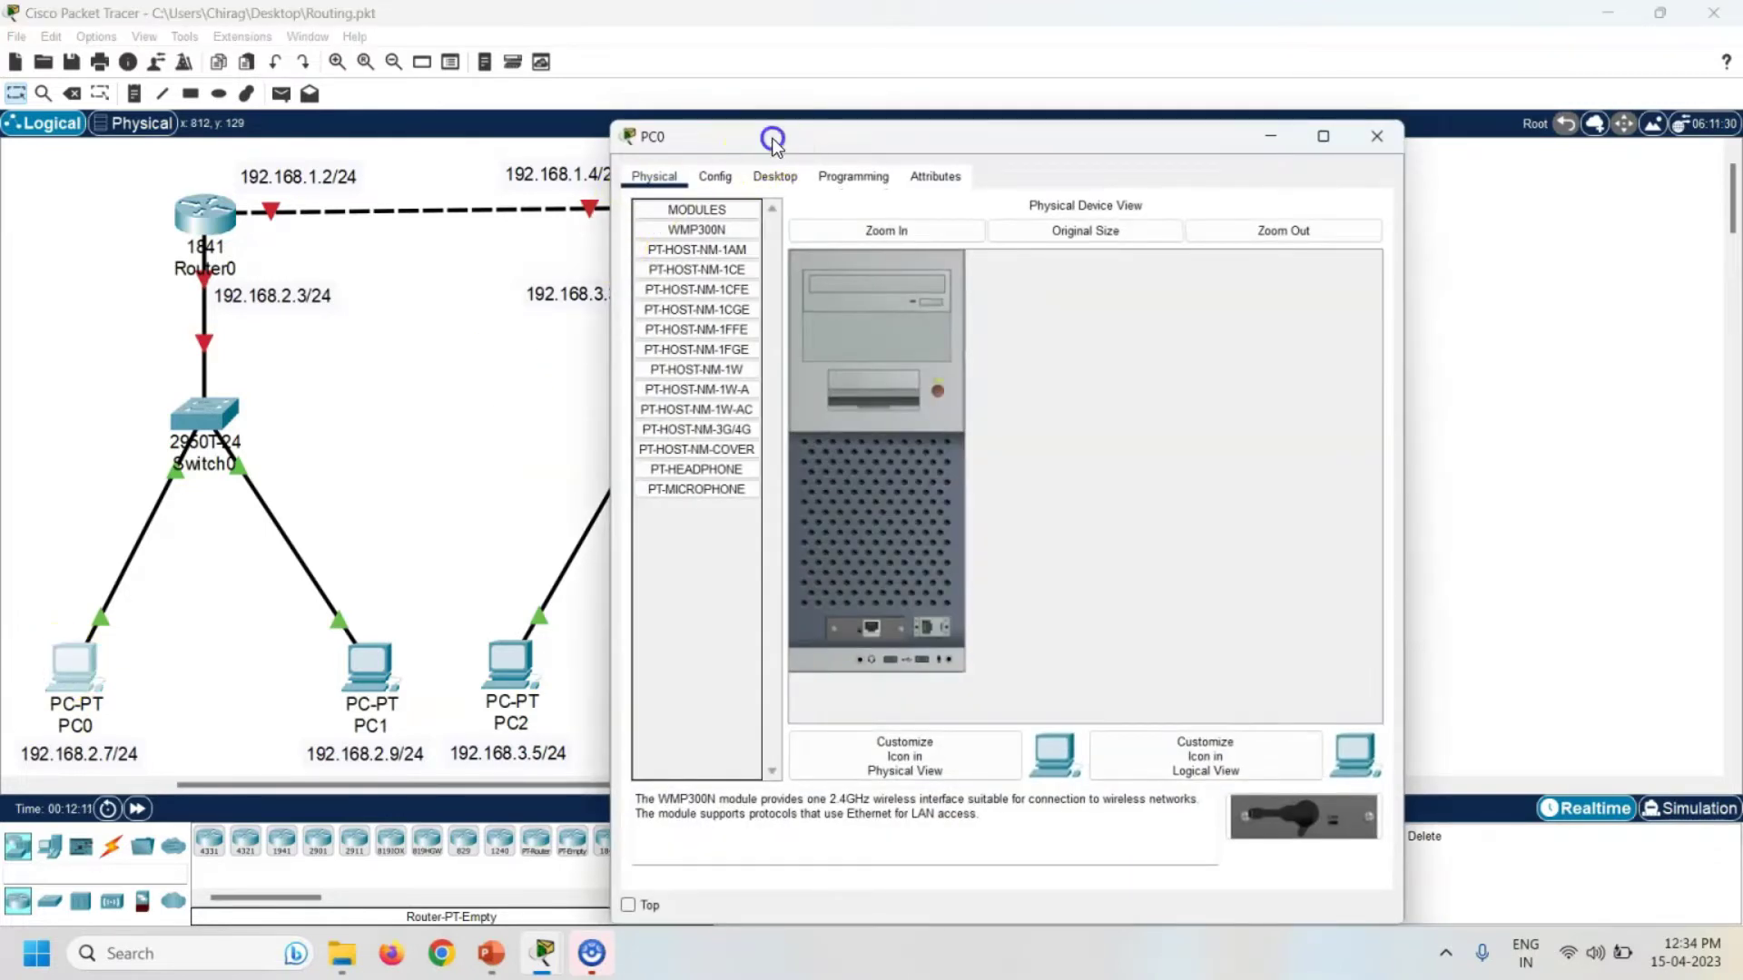
{"action": "left_click_drag", "start_coordinate": [769, 131], "coordinate": [1061, 112]}
{"action": "left_click", "coordinate": [1002, 150]}
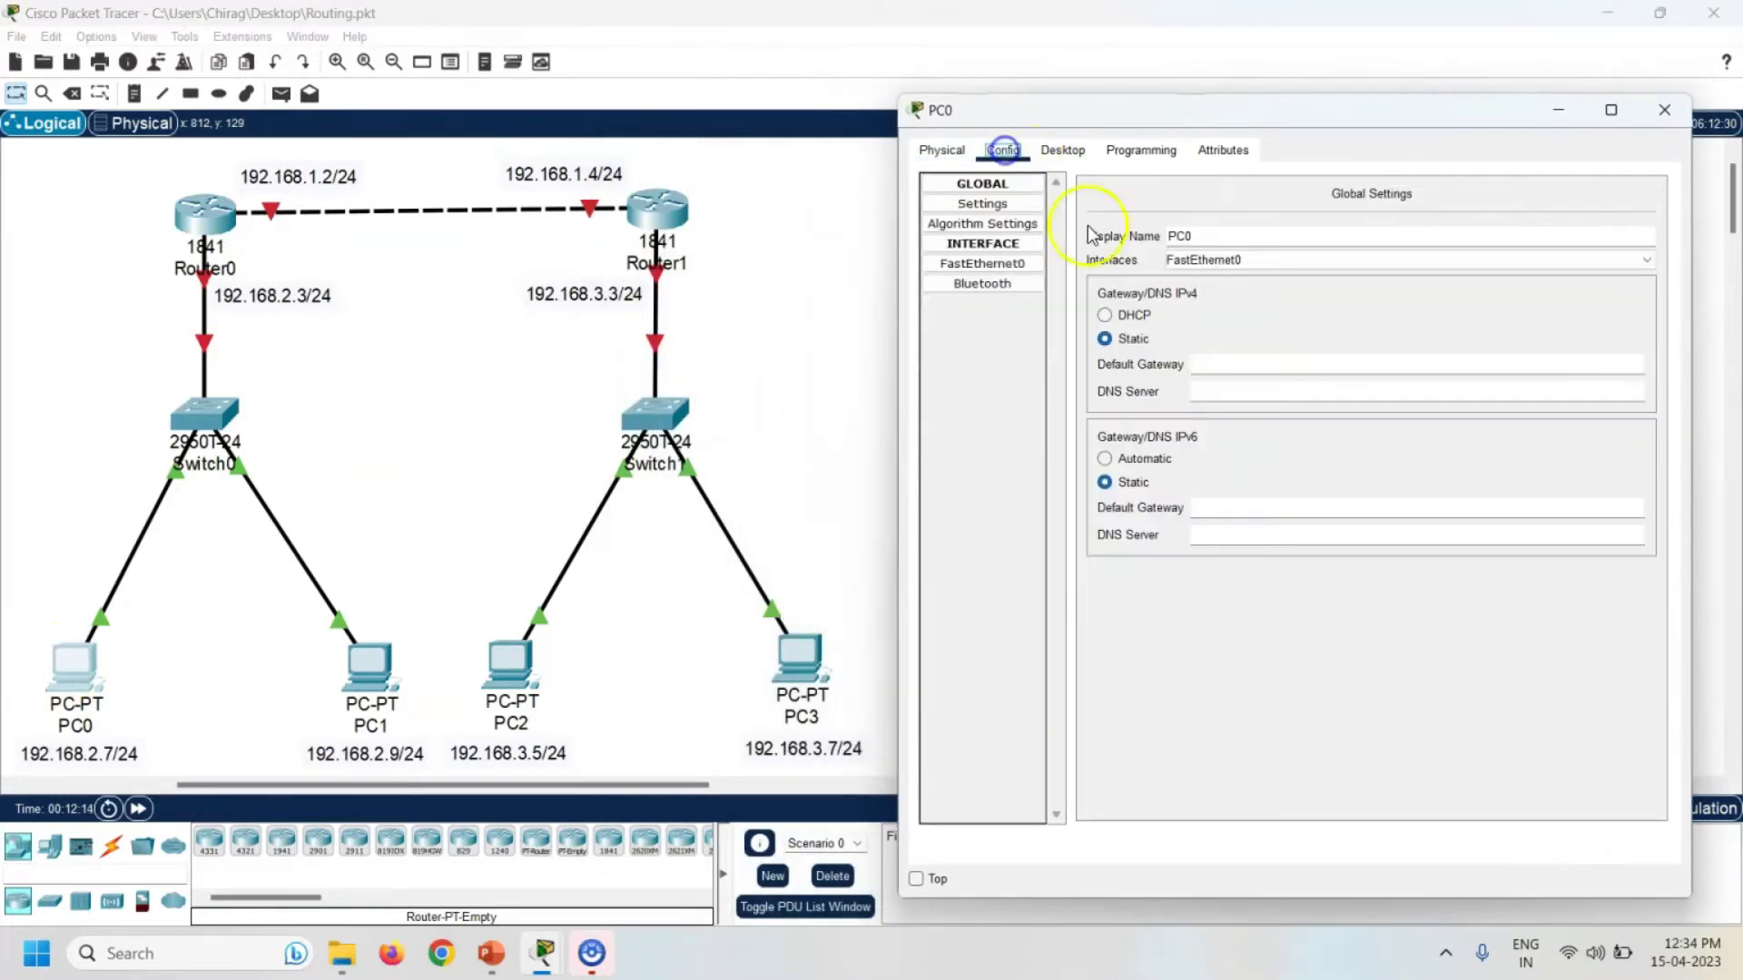
{"action": "left_click", "coordinate": [1060, 151]}
{"action": "left_click", "coordinate": [1000, 216]}
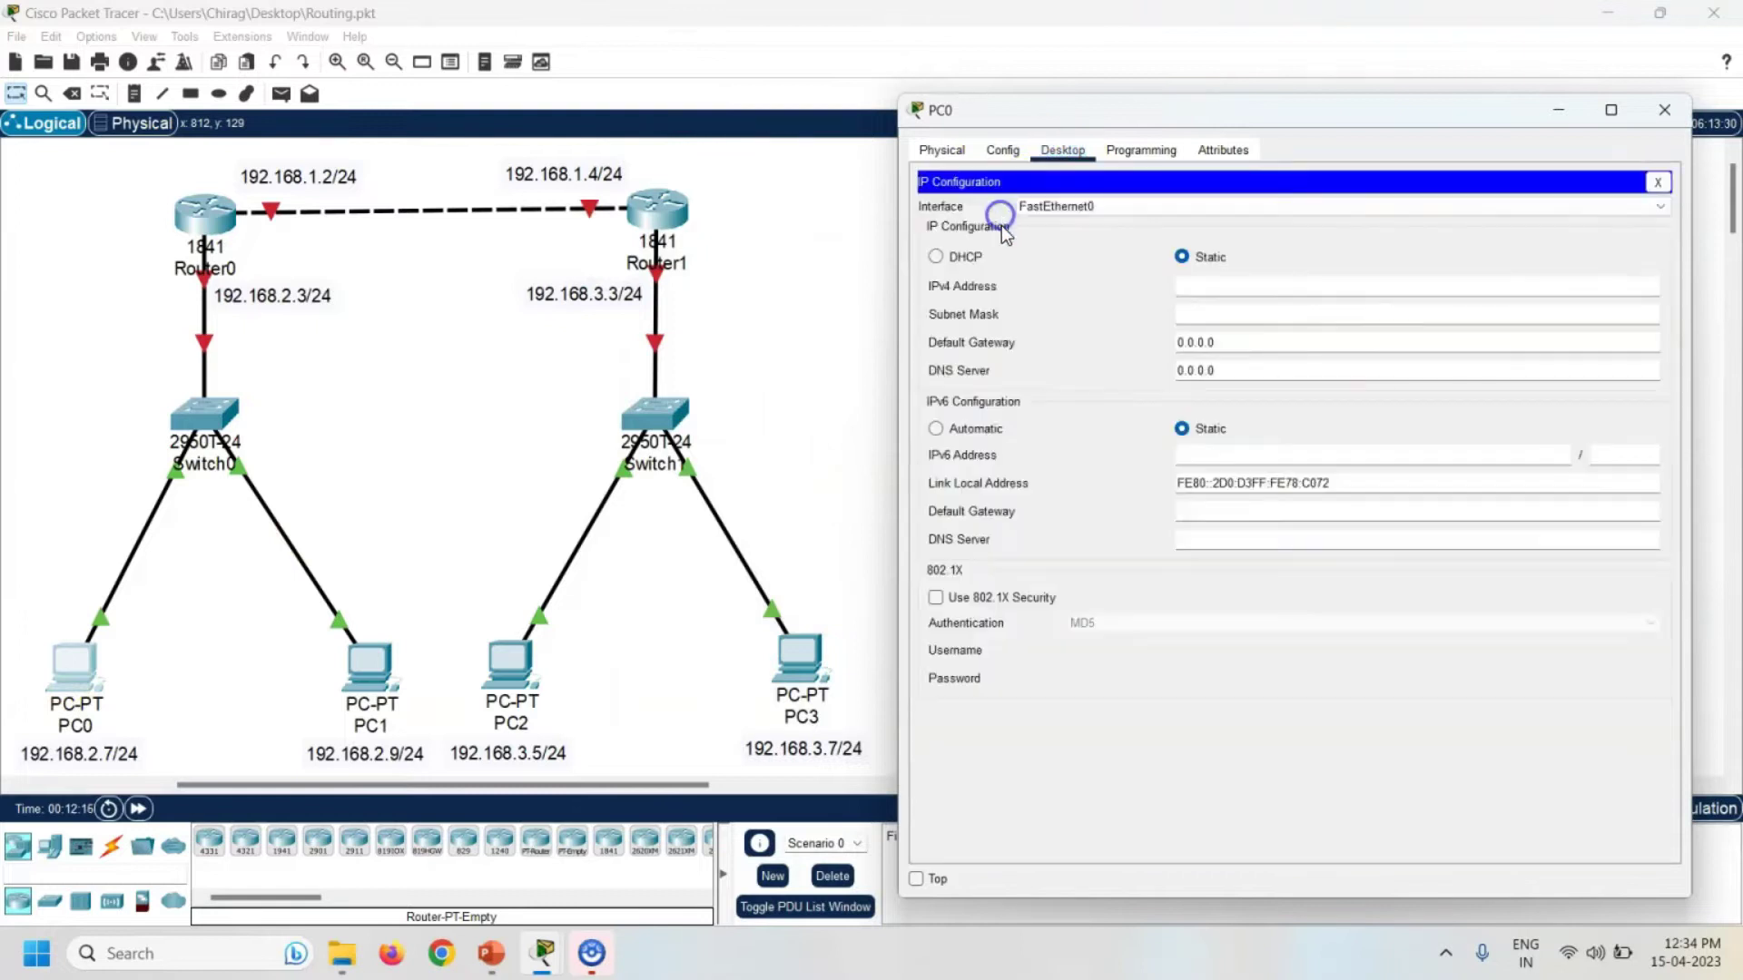
{"action": "left_click", "coordinate": [1236, 286]}
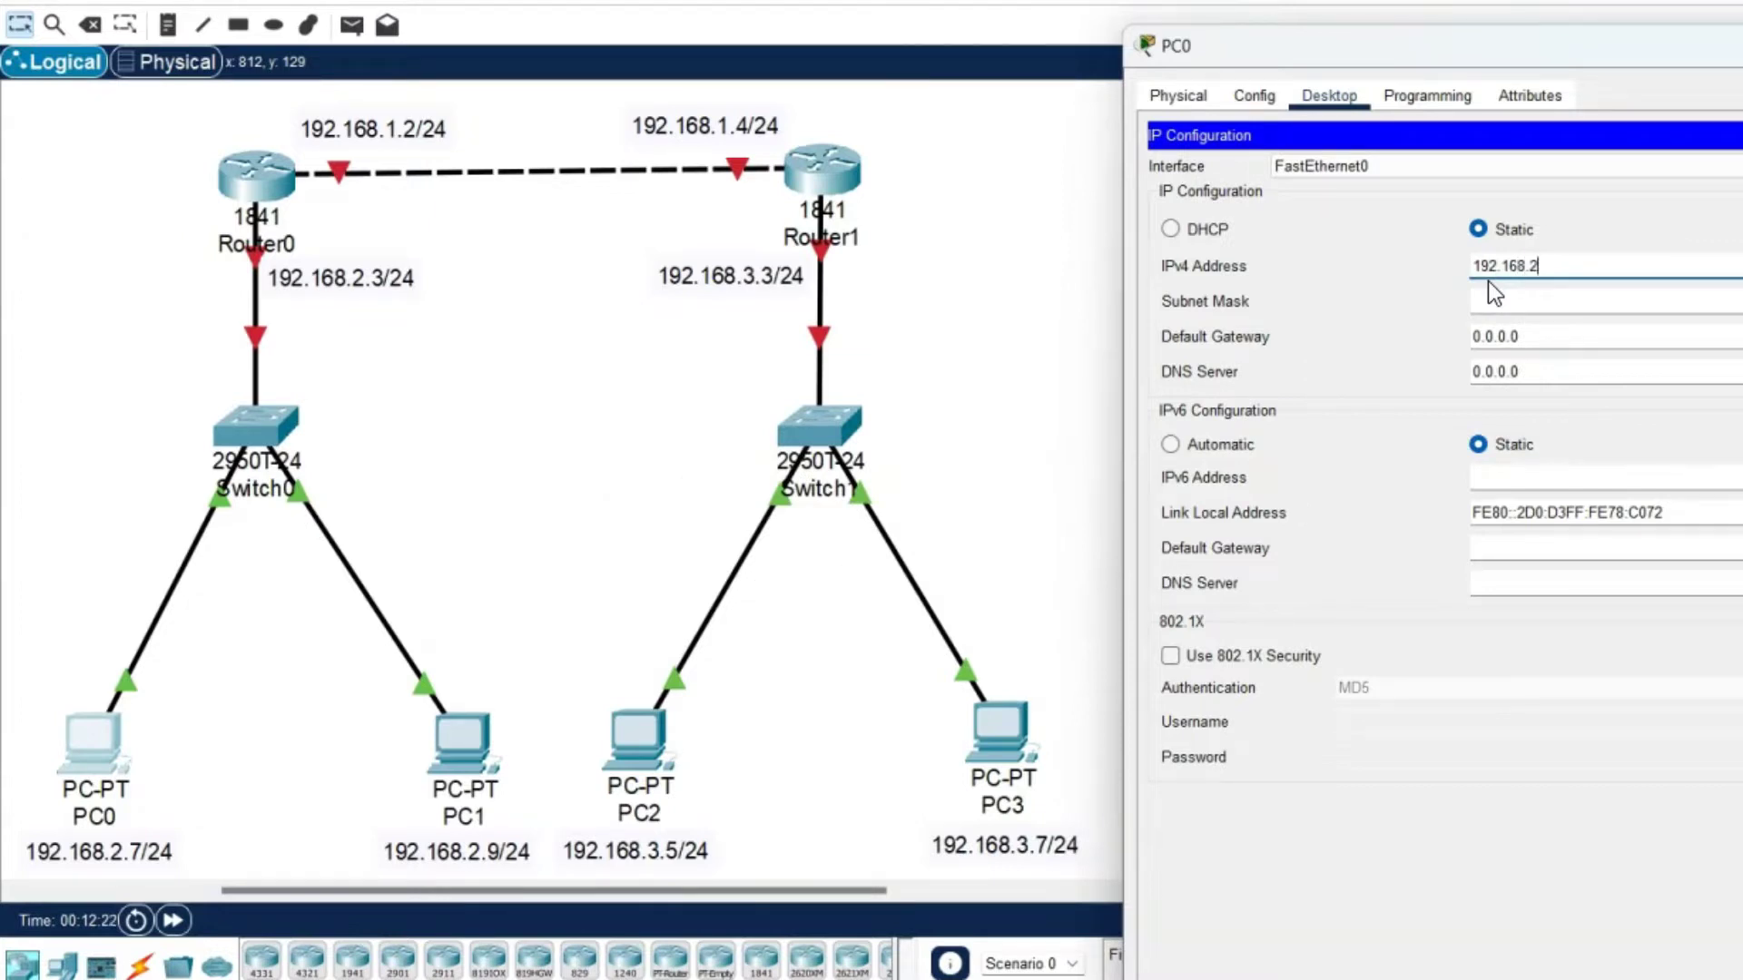
{"action": "type", "text": "192.168.2.7"}
{"action": "key", "text": "Tab"}
{"action": "key", "text": "Tab"}
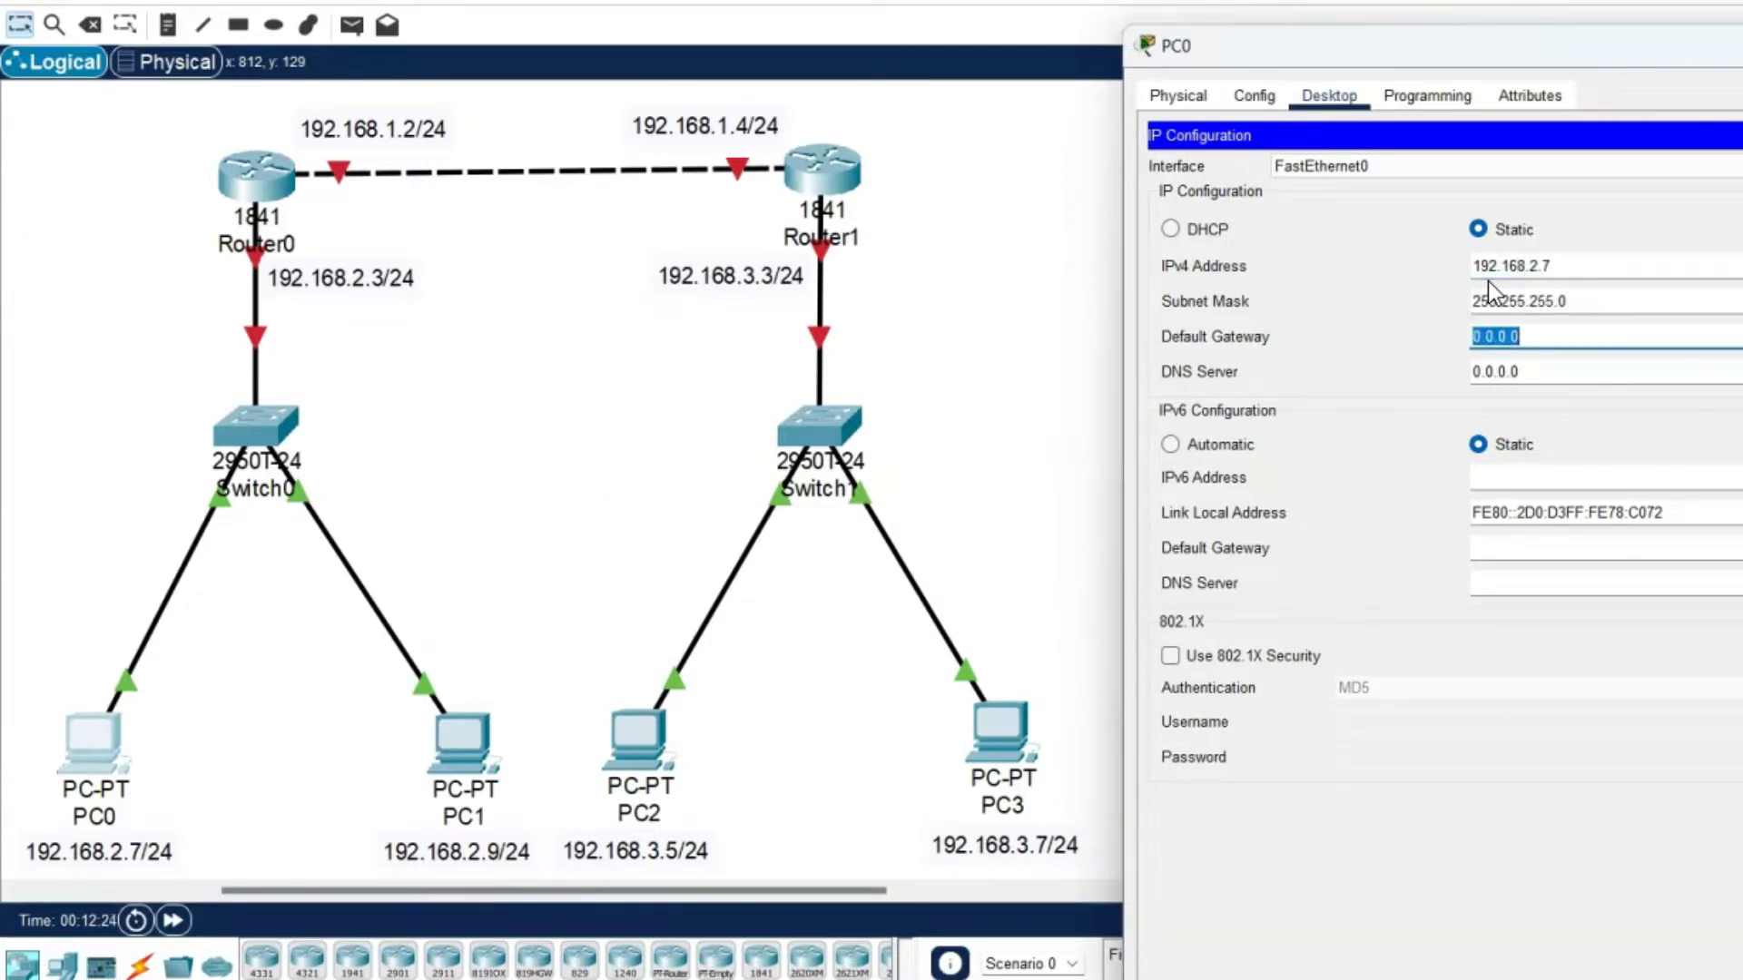
{"action": "type", "text": "192.168.2.3"}
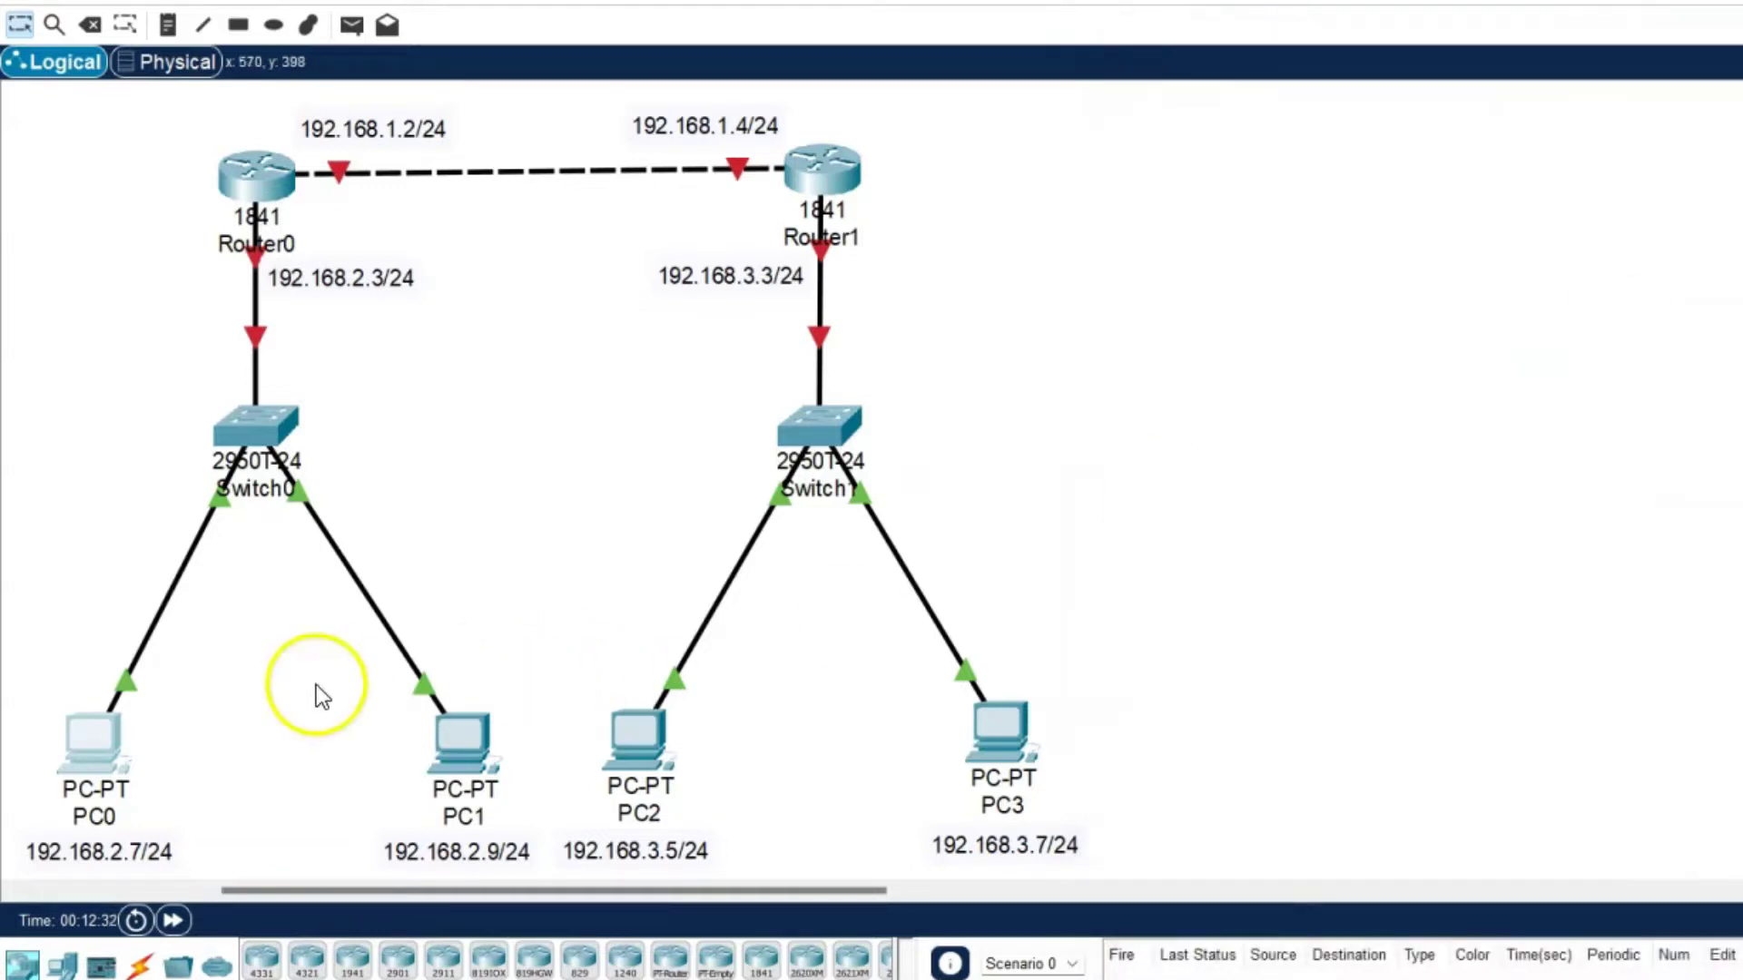
- In PC1's IP Configuration, enter 192.168.2.9 with mask 255.255.255.0 and begin the 192.168.2.3 gateway
{"action": "left_click", "coordinate": [457, 748]}
{"action": "left_click_drag", "start_coordinate": [1262, 154], "coordinate": [1628, 6]}
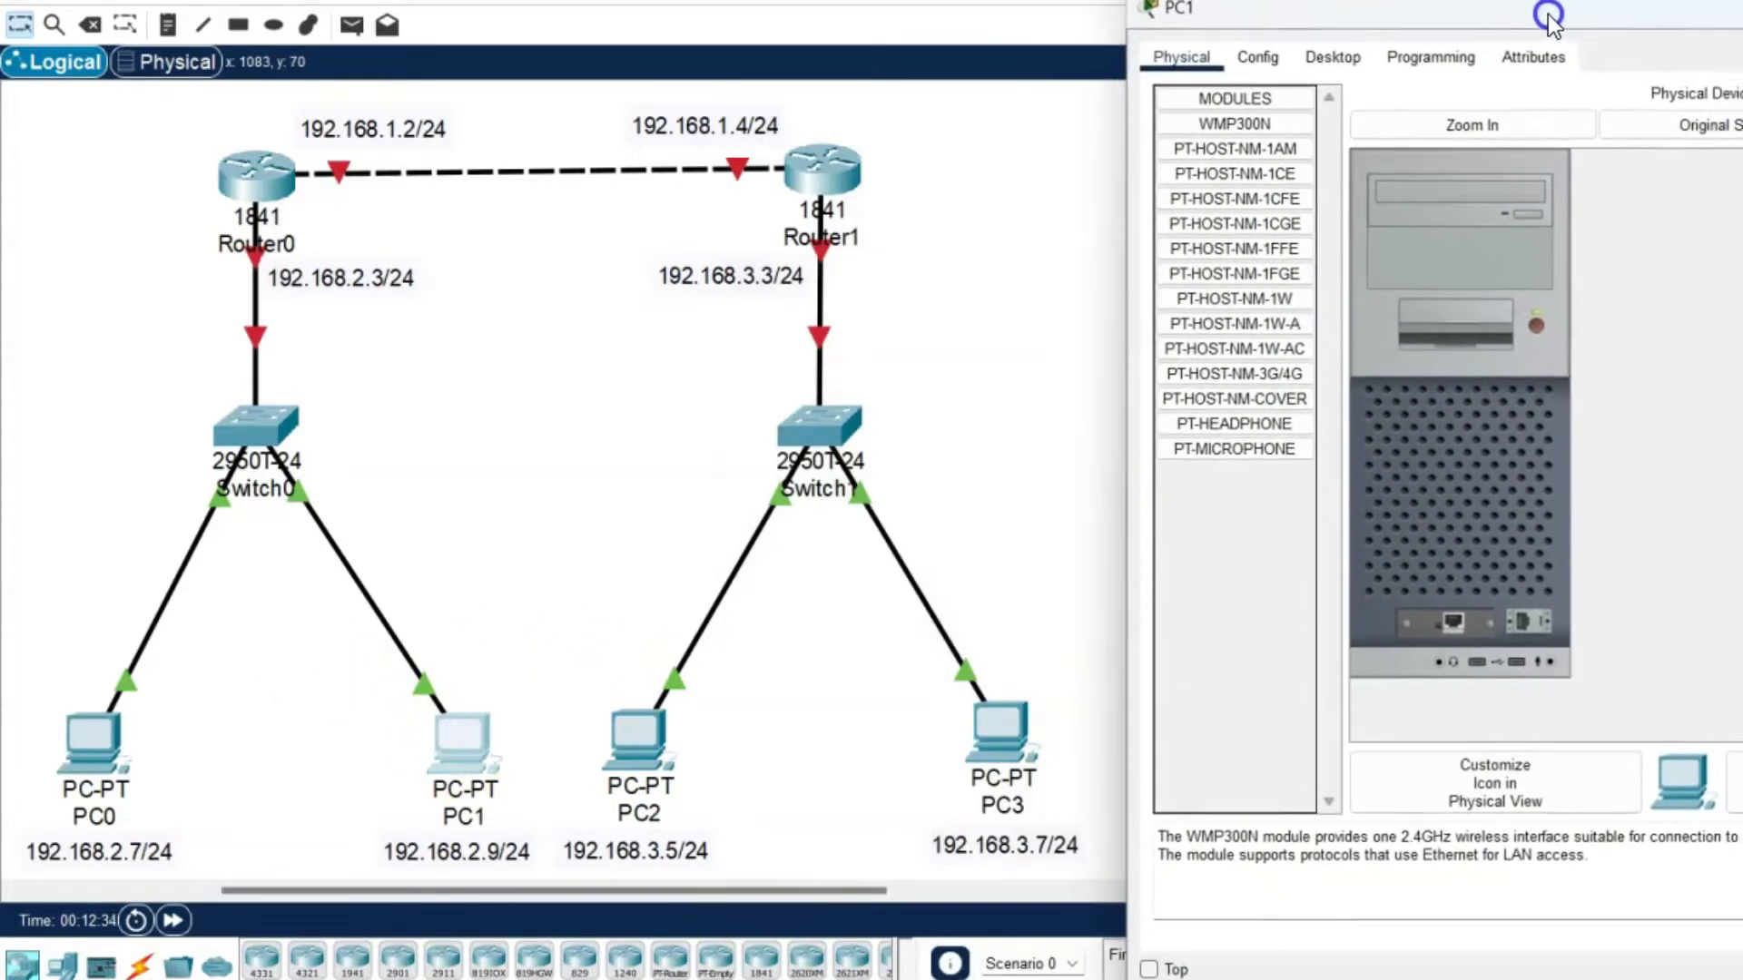
{"action": "left_click", "coordinate": [1341, 58]}
{"action": "left_click", "coordinate": [1234, 133]}
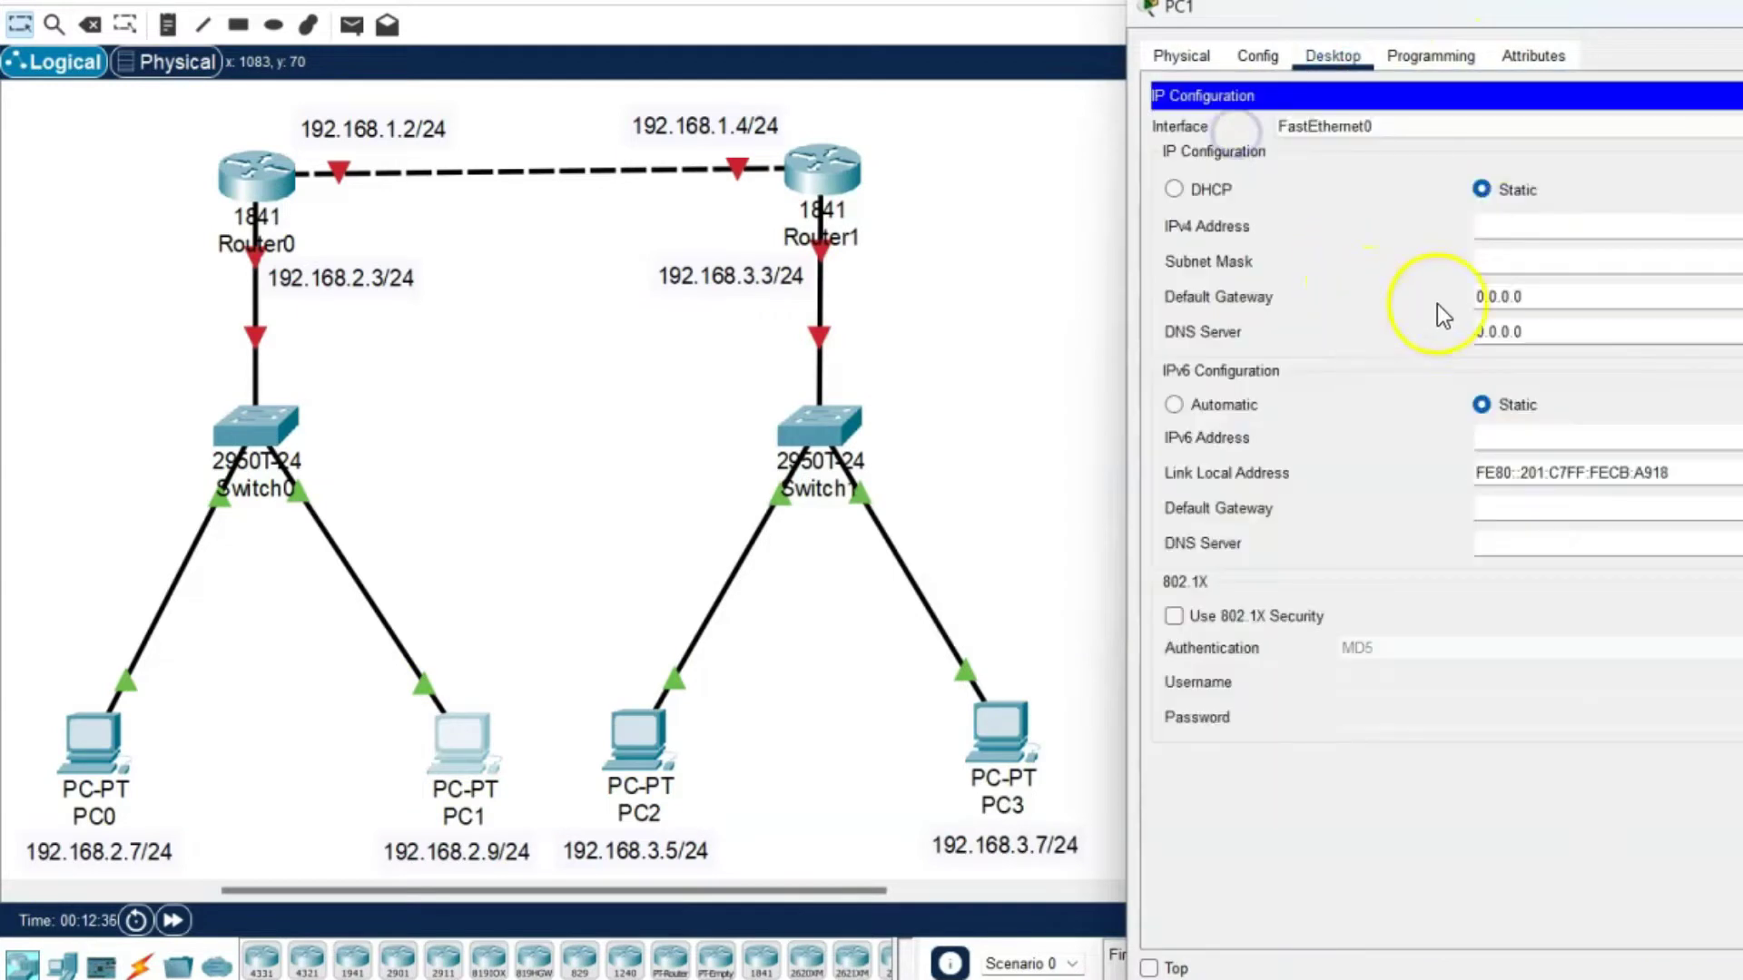
{"action": "left_click", "coordinate": [1515, 227]}
{"action": "type", "text": "192.168"}
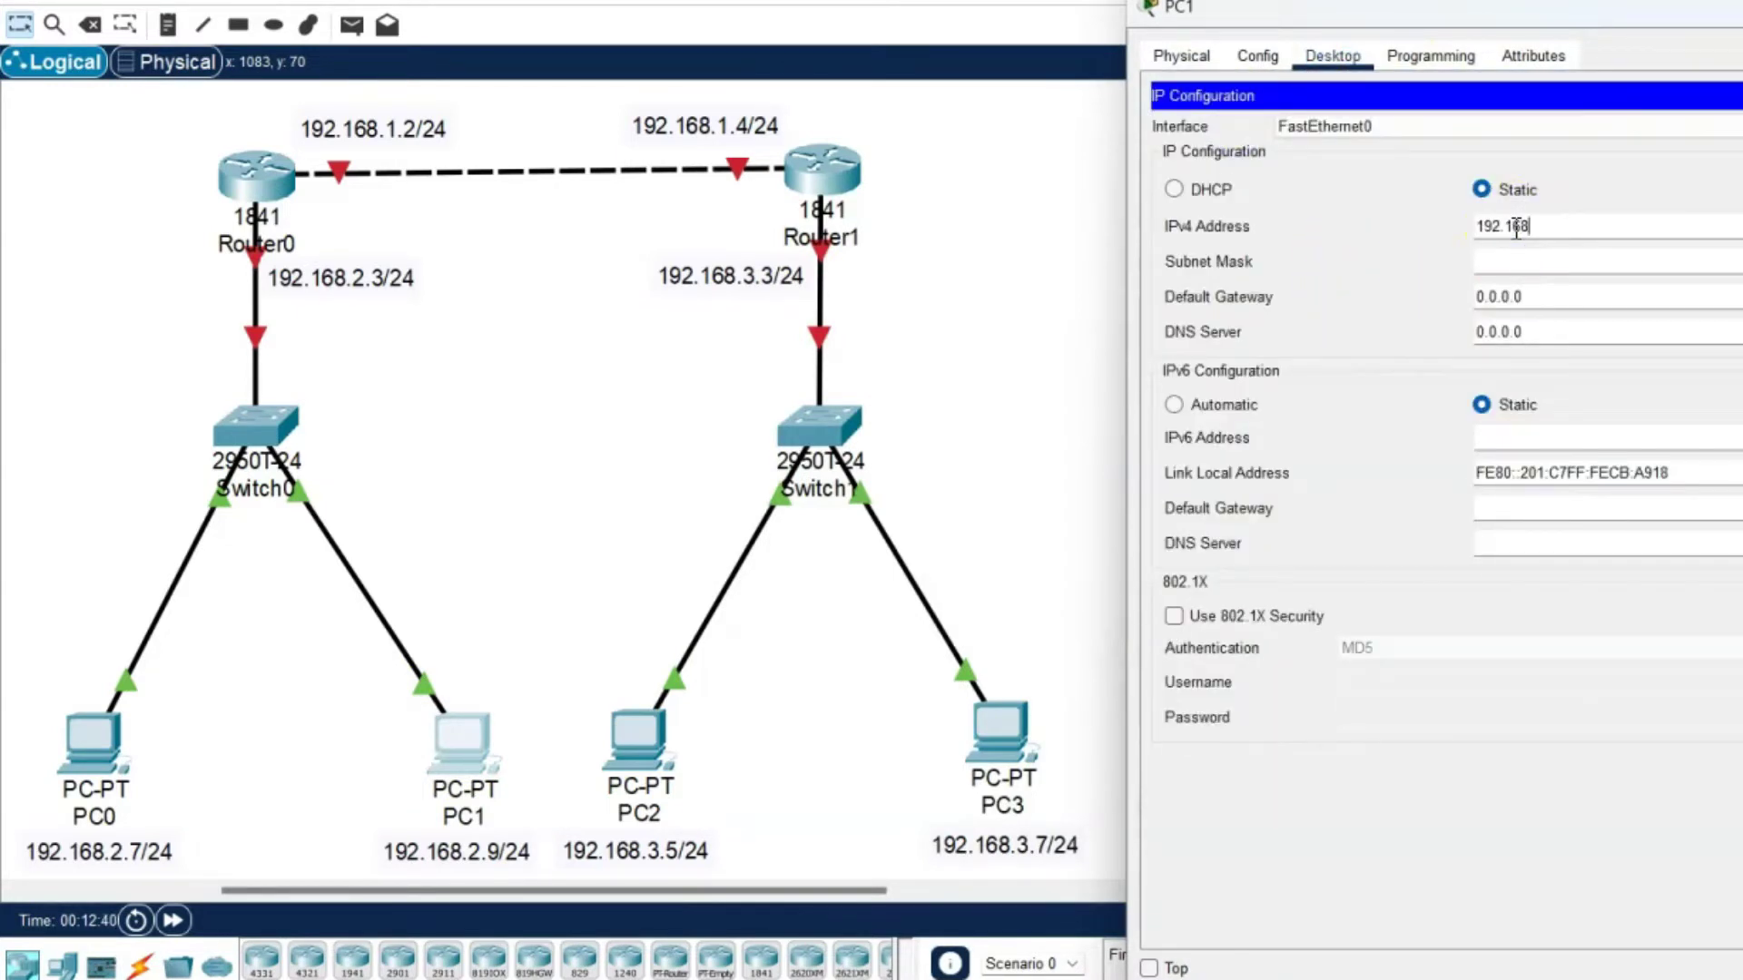
{"action": "type", "text": ".2.9"}
{"action": "key", "text": "Tab"}
{"action": "key", "text": "Tab"}
{"action": "type", "text": "192"}
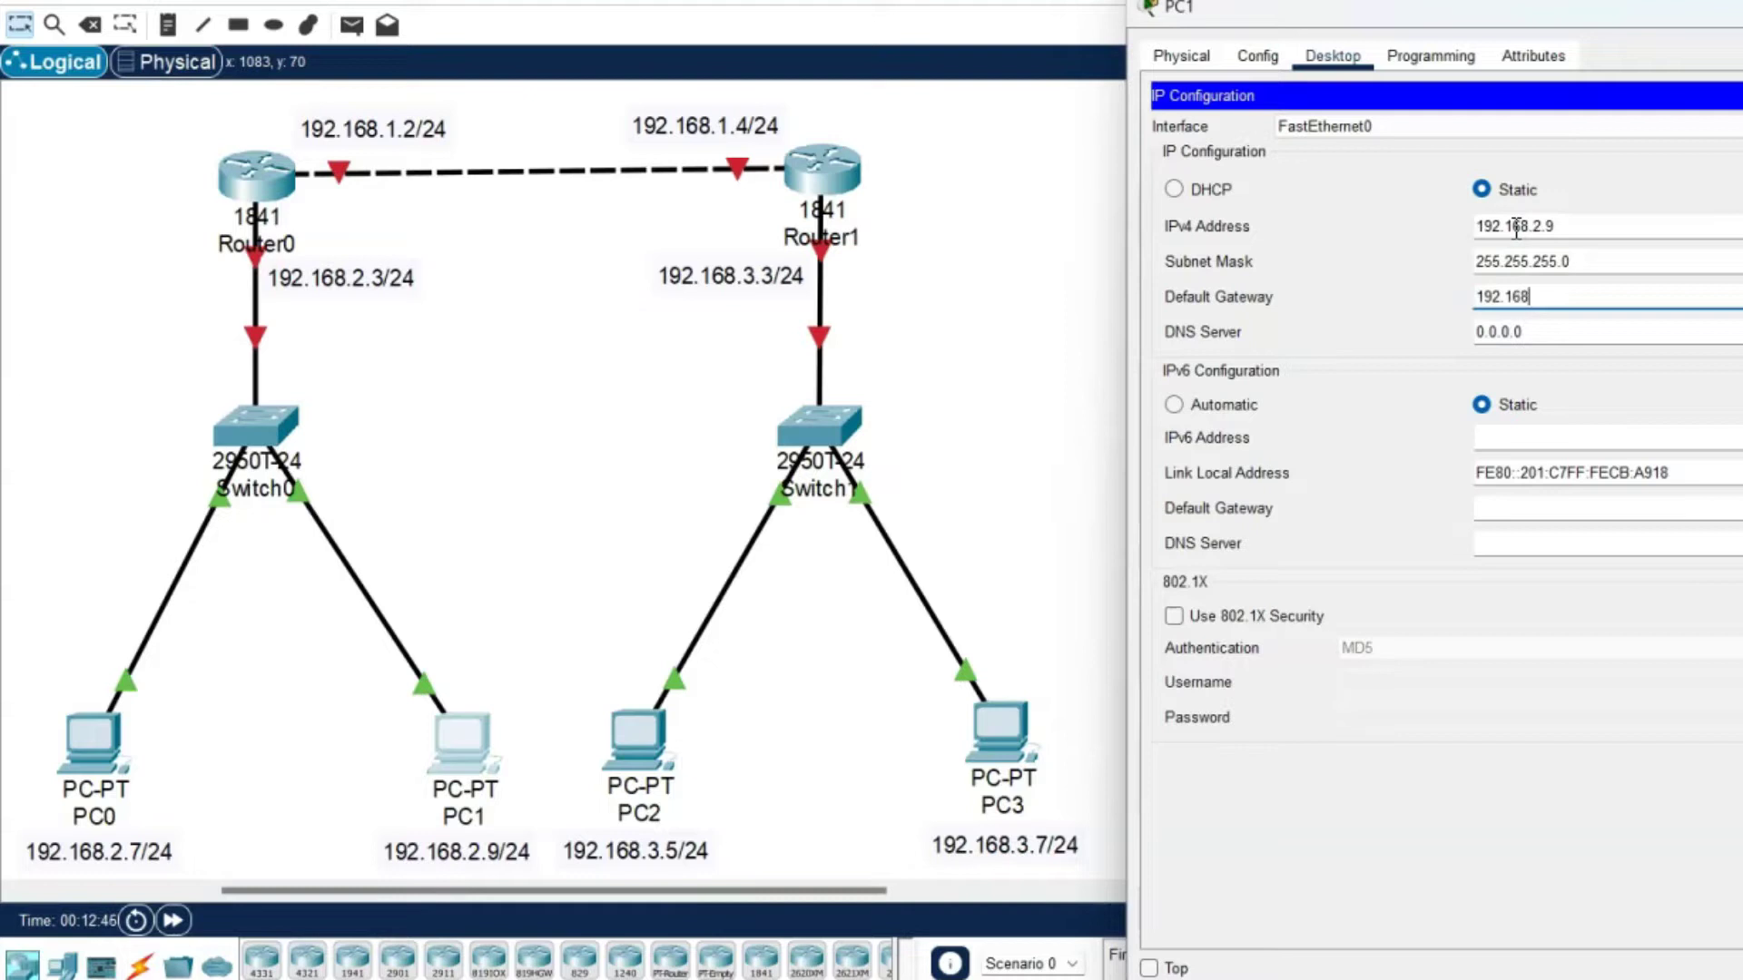
{"action": "type", "text": ".168.2.3"}
- Close PC1, then set PC2 to 192.168.3.5, mask 255.255.255.0, gateway 192.168.3.3
{"action": "left_click", "coordinate": [570, 889]}
{"action": "left_click", "coordinate": [646, 700]}
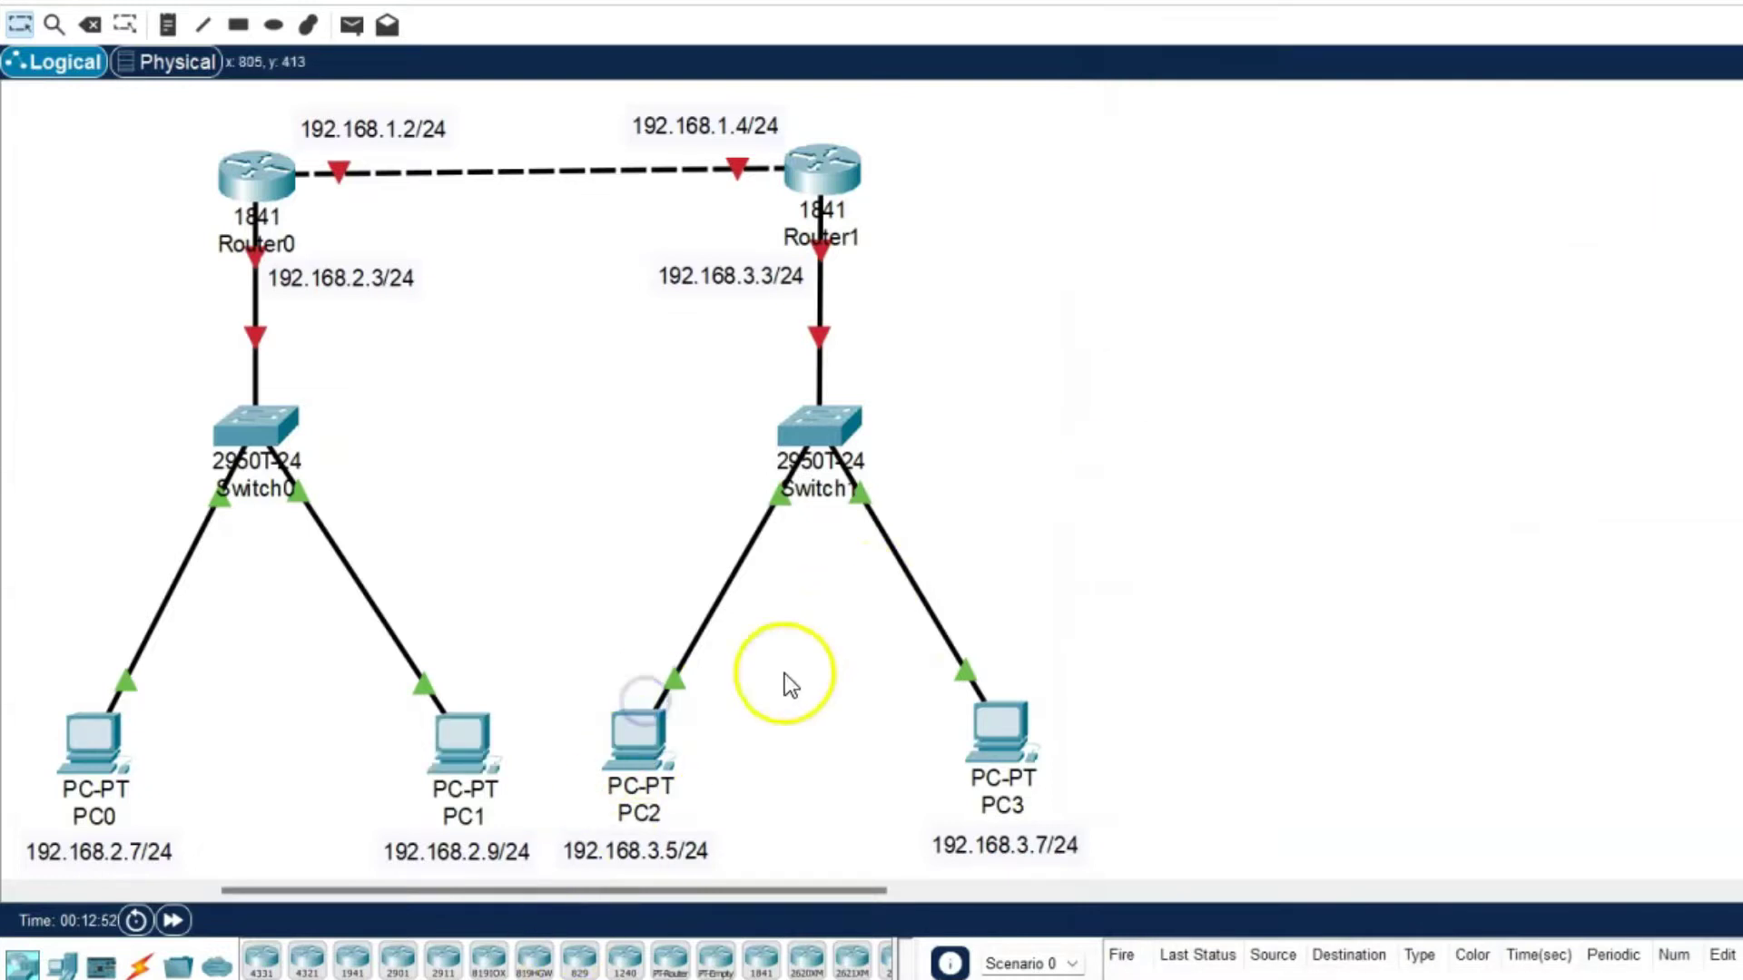
{"action": "left_click", "coordinate": [653, 737]}
{"action": "left_click_drag", "start_coordinate": [1218, 70], "coordinate": [1518, 23]}
{"action": "left_click", "coordinate": [1316, 71]}
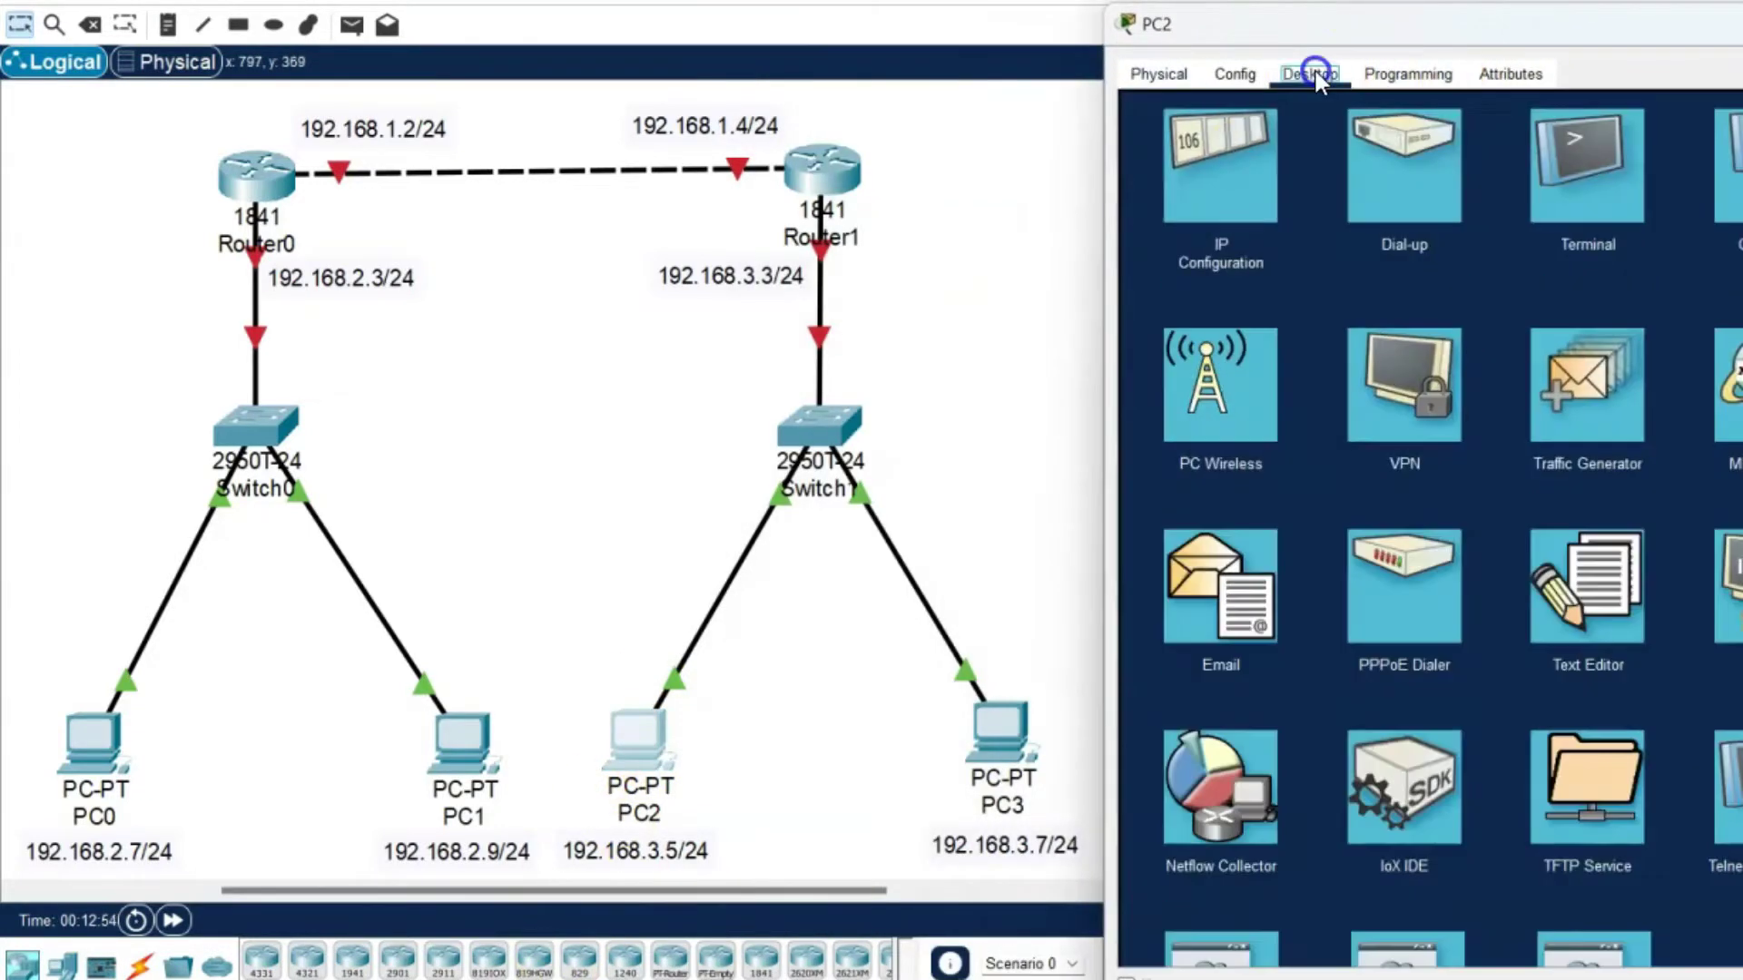
{"action": "left_click", "coordinate": [1248, 166]}
{"action": "left_click", "coordinate": [1483, 253]}
{"action": "type", "text": "1"}
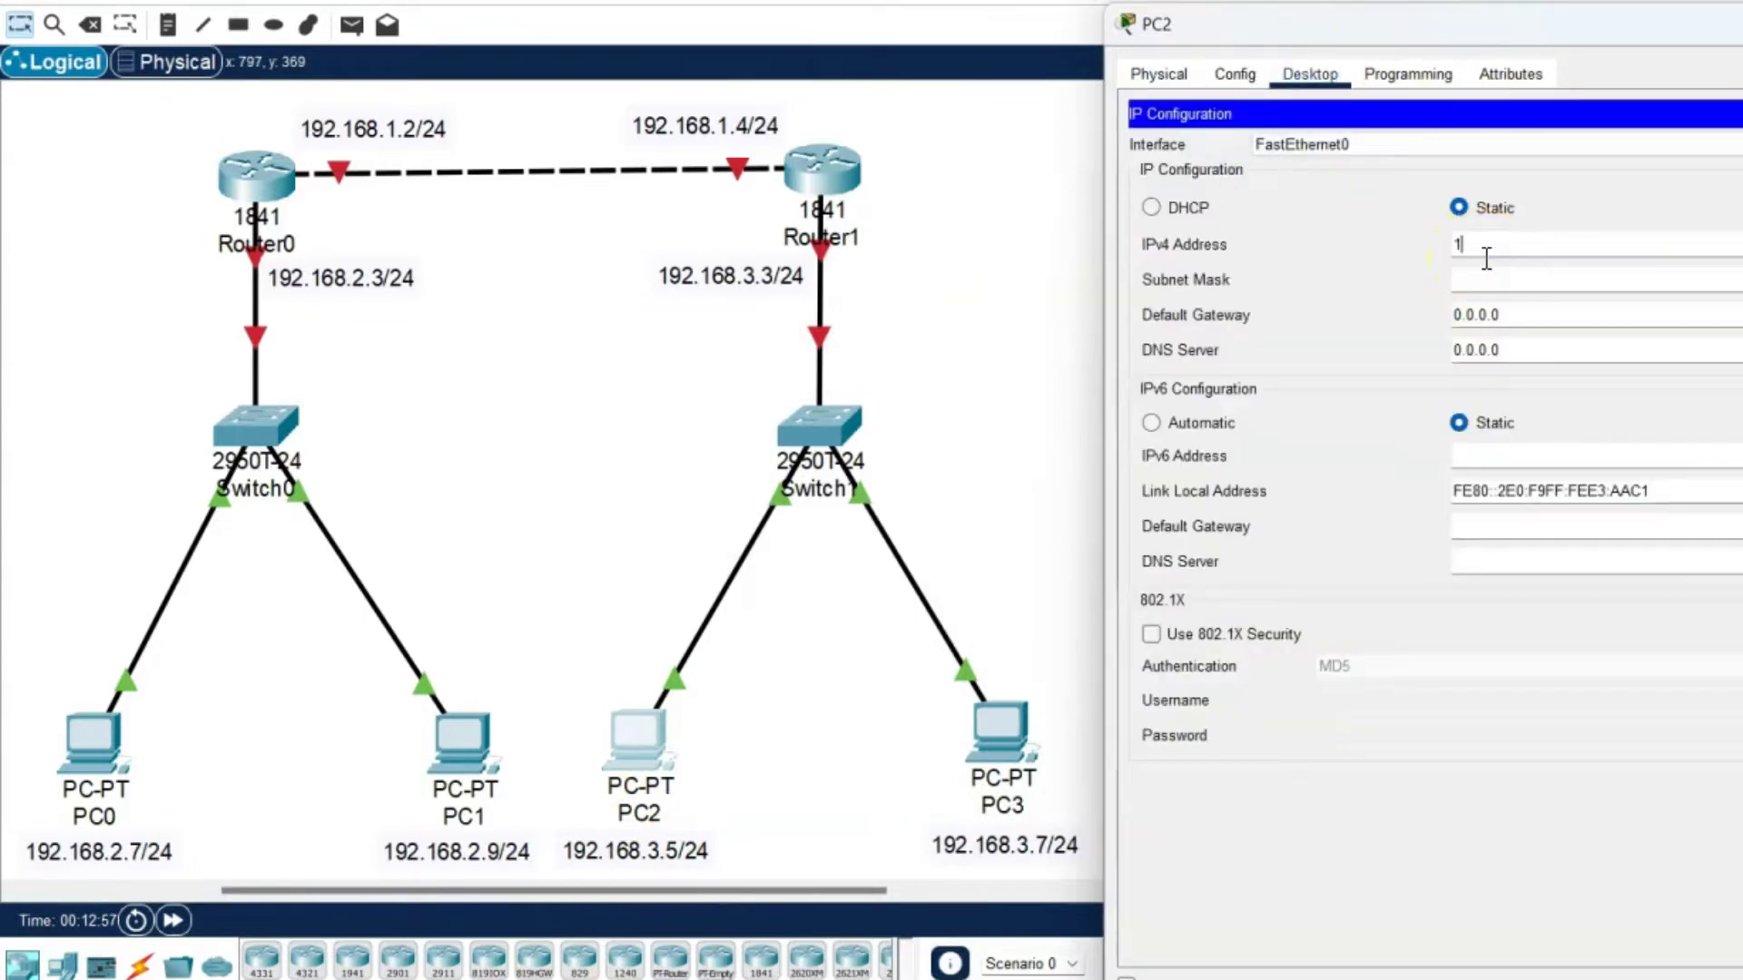
{"action": "type", "text": "92.168.3.5"}
{"action": "key", "text": "Tab"}
{"action": "key", "text": "Tab"}
{"action": "type", "text": "19"}
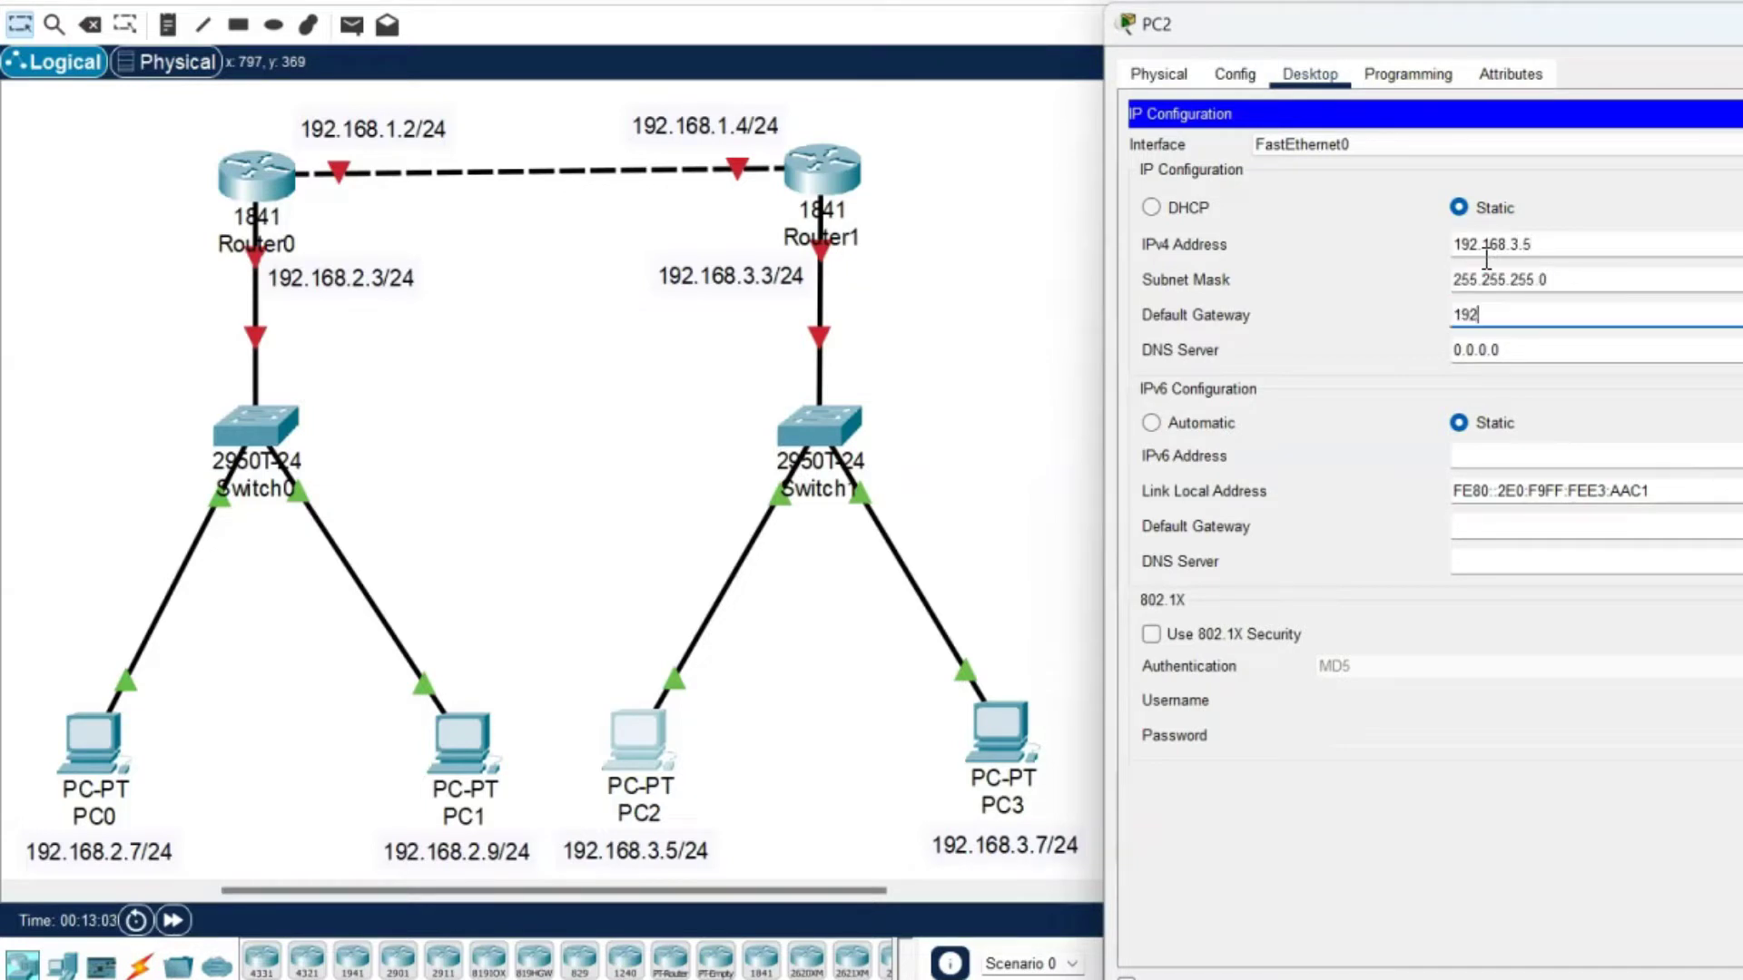
{"action": "type", "text": "2.168.3.3"}
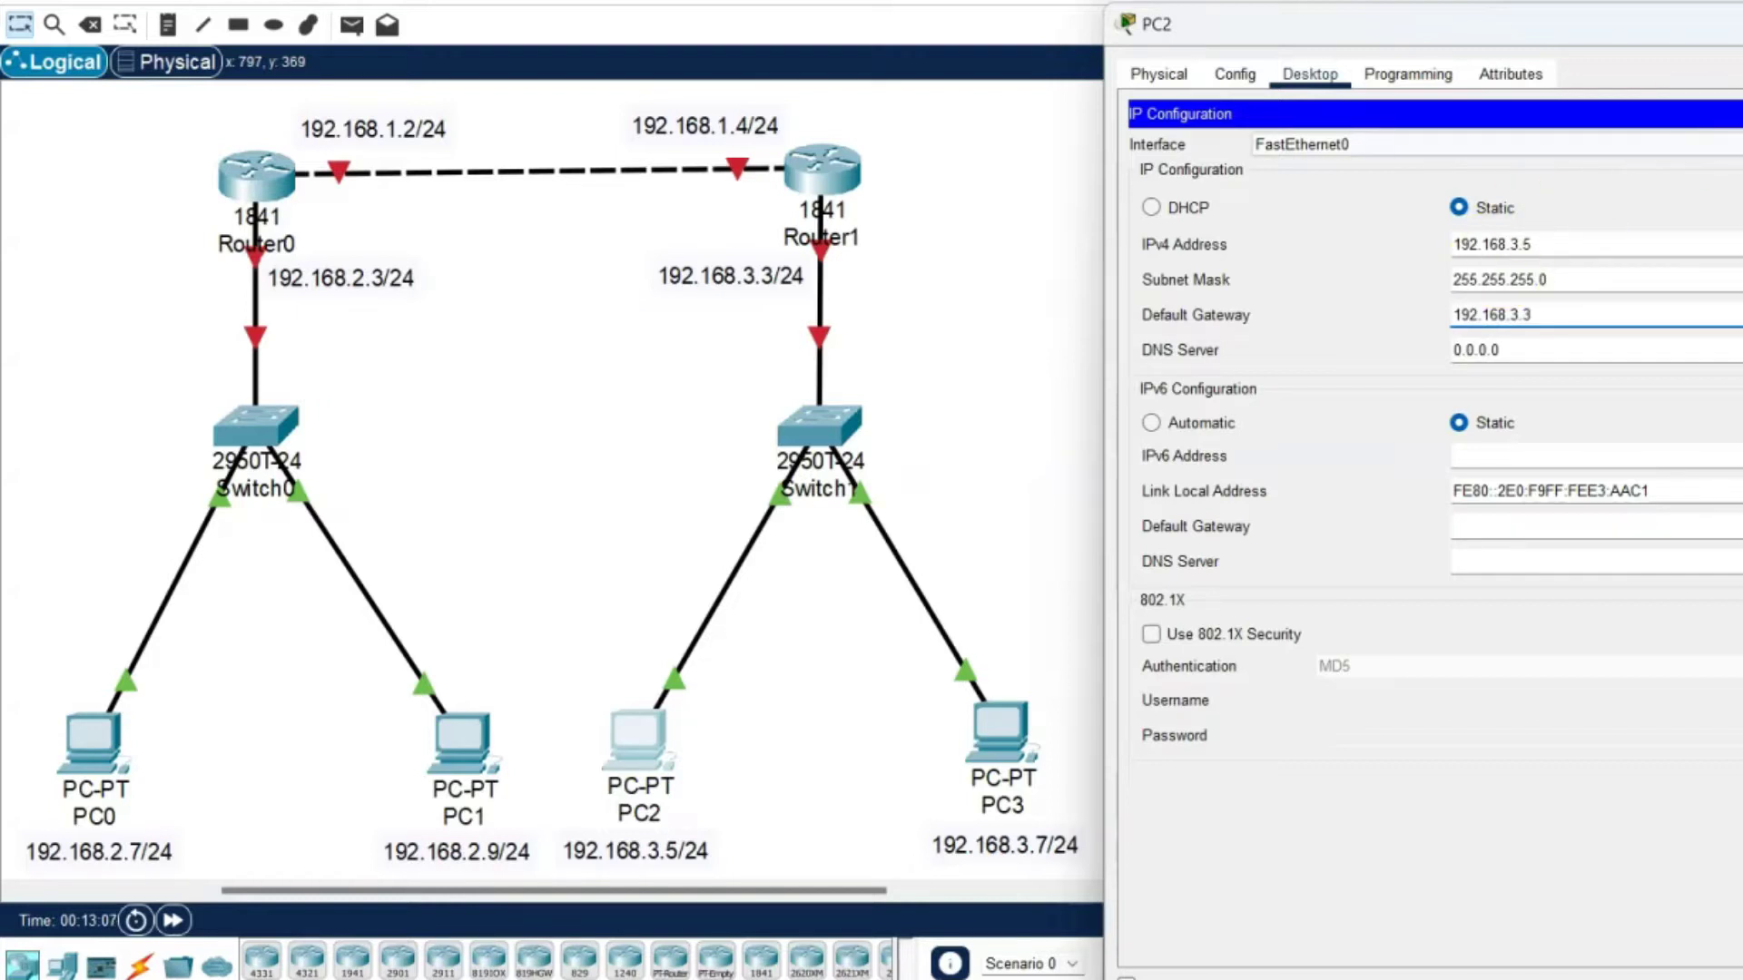
- Close PC2, give PC3 192.168.3.7, mask 255.255.255.0, gateway 192.168.3.3, and close it
{"action": "left_click", "coordinate": [1734, 25]}
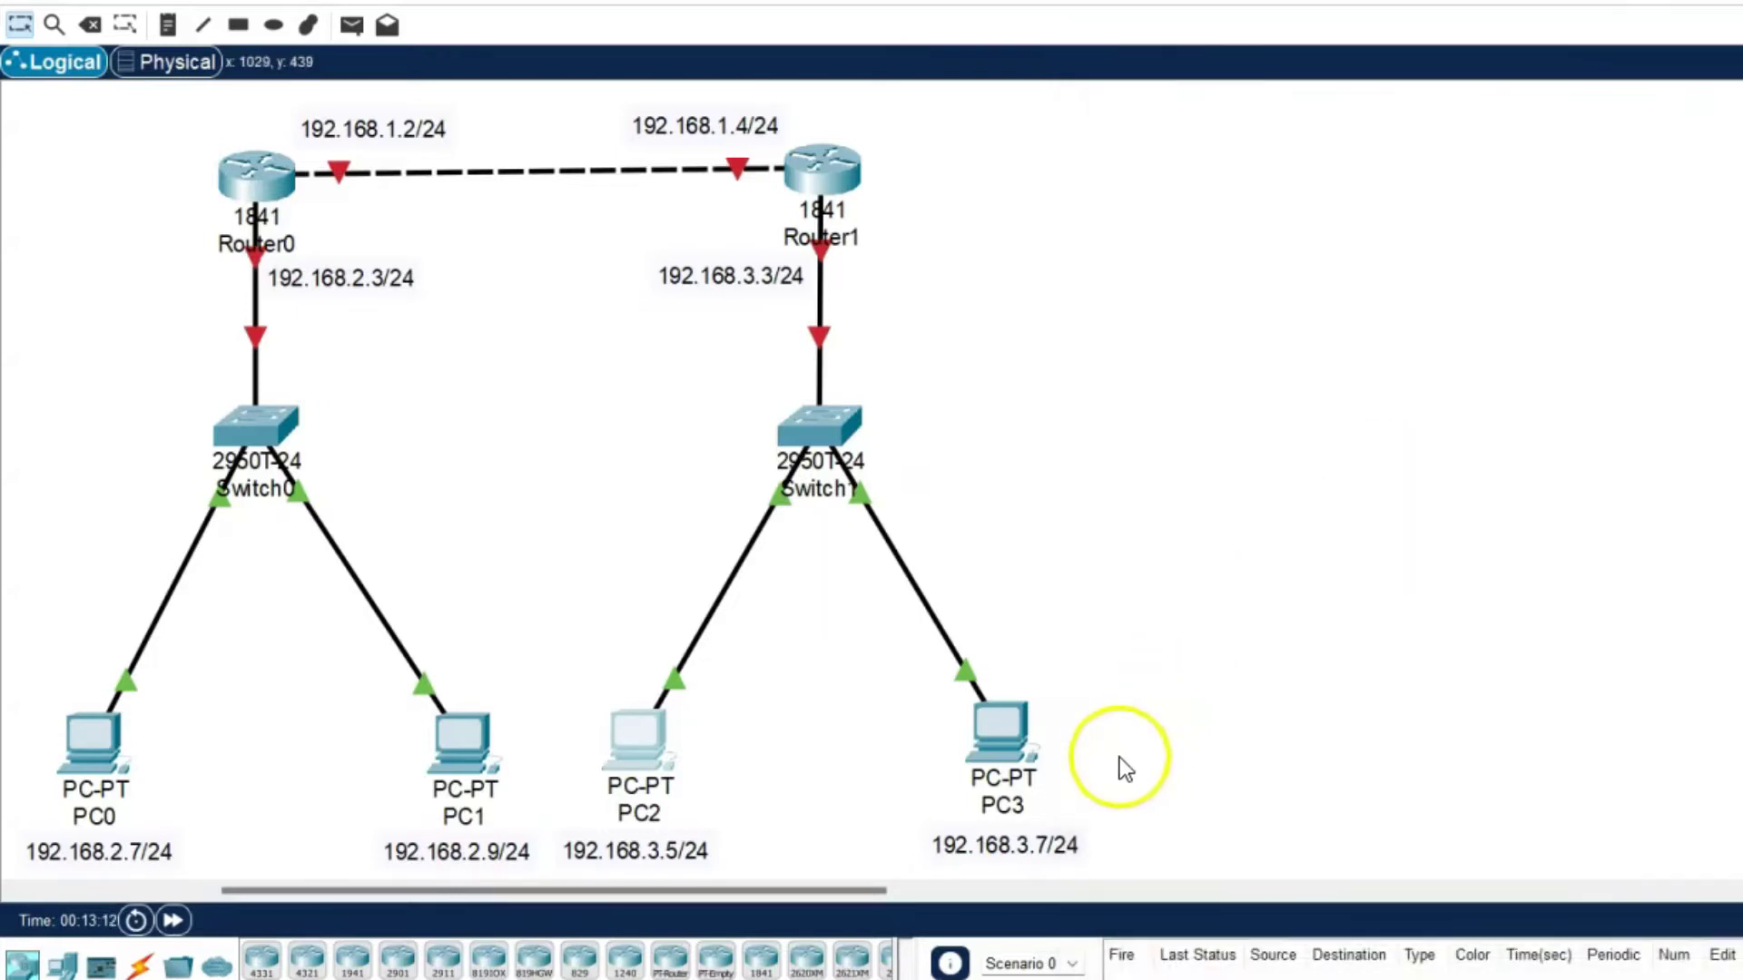
{"action": "left_click", "coordinate": [999, 736]}
{"action": "left_click_drag", "start_coordinate": [1365, 91], "coordinate": [1720, 23]}
{"action": "left_click", "coordinate": [1307, 68]}
{"action": "left_click", "coordinate": [1218, 150]}
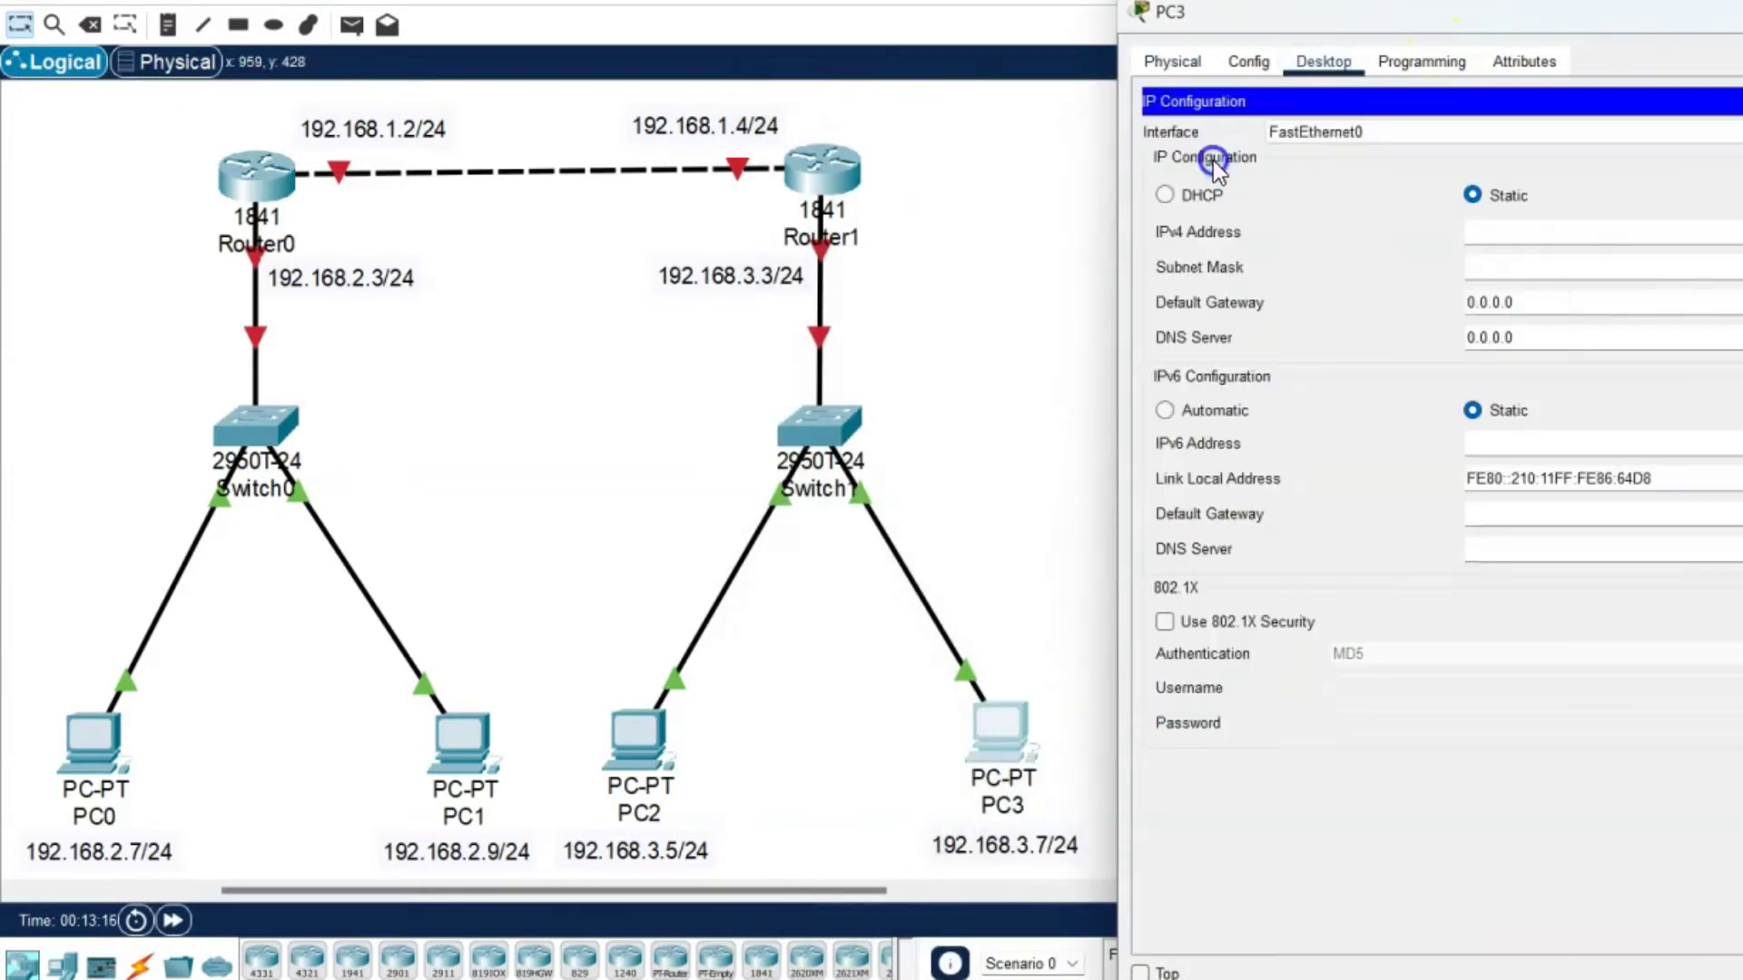
{"action": "left_click", "coordinate": [1558, 234]}
{"action": "type", "text": "192.168"}
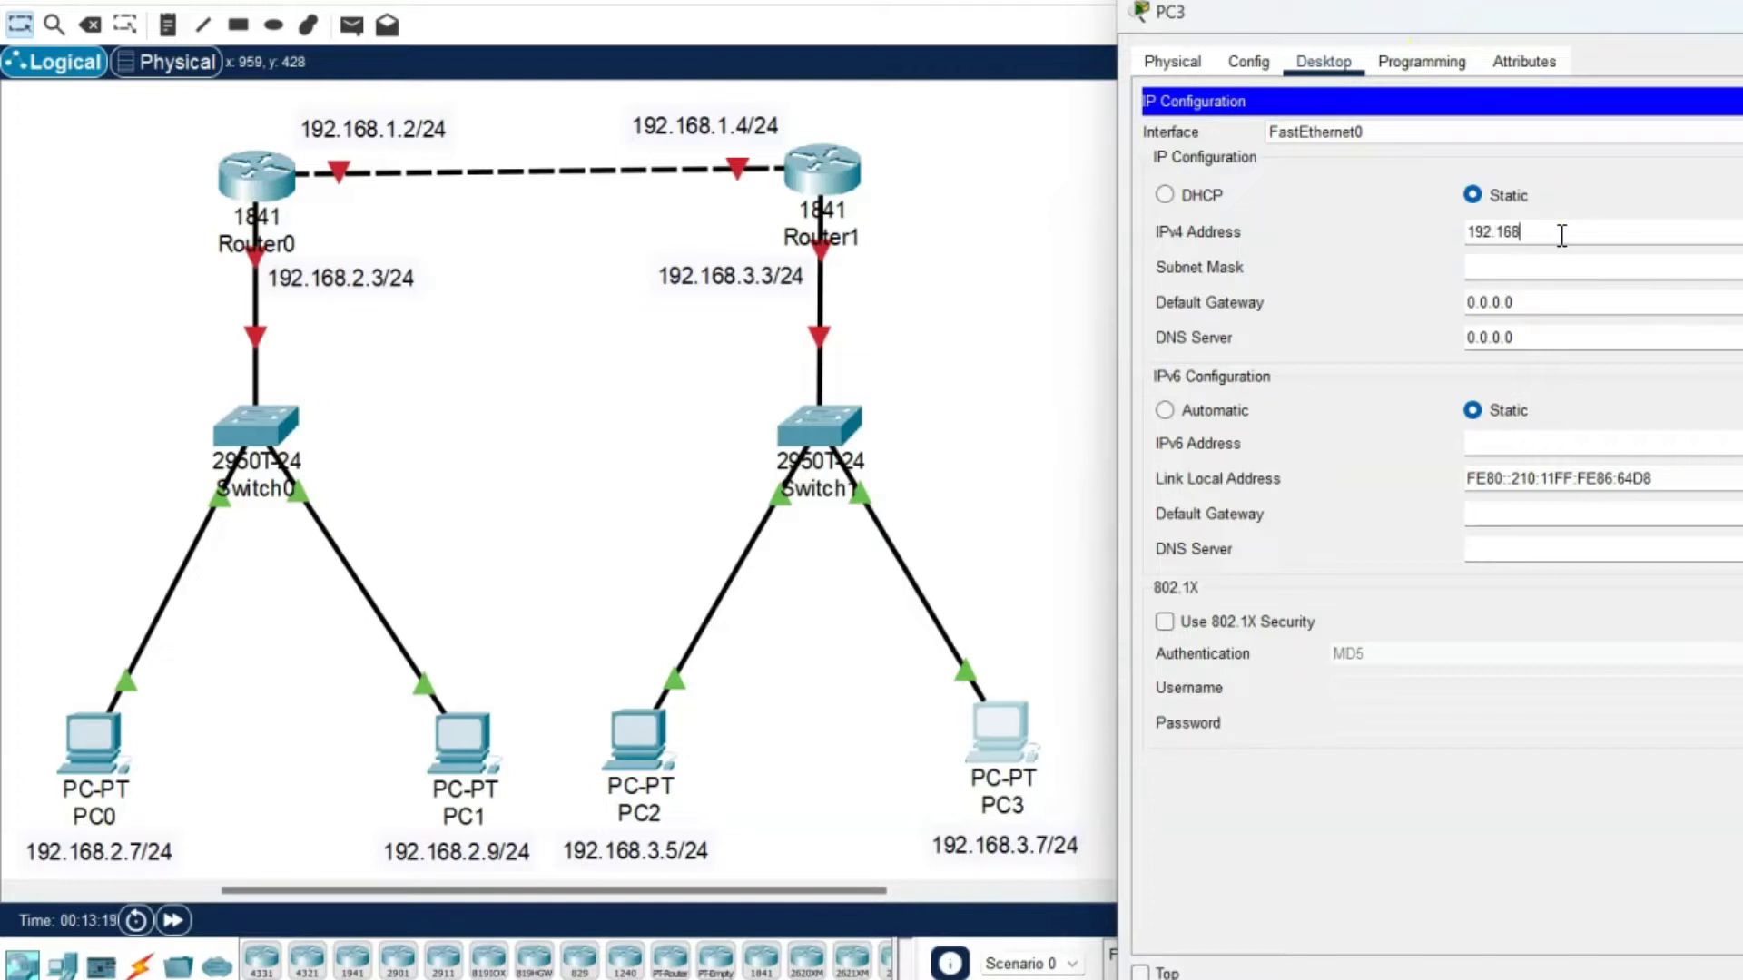
{"action": "type", "text": ".3.7"}
{"action": "key", "text": "Tab"}
{"action": "key", "text": "Tab"}
{"action": "type", "text": "192.16"}
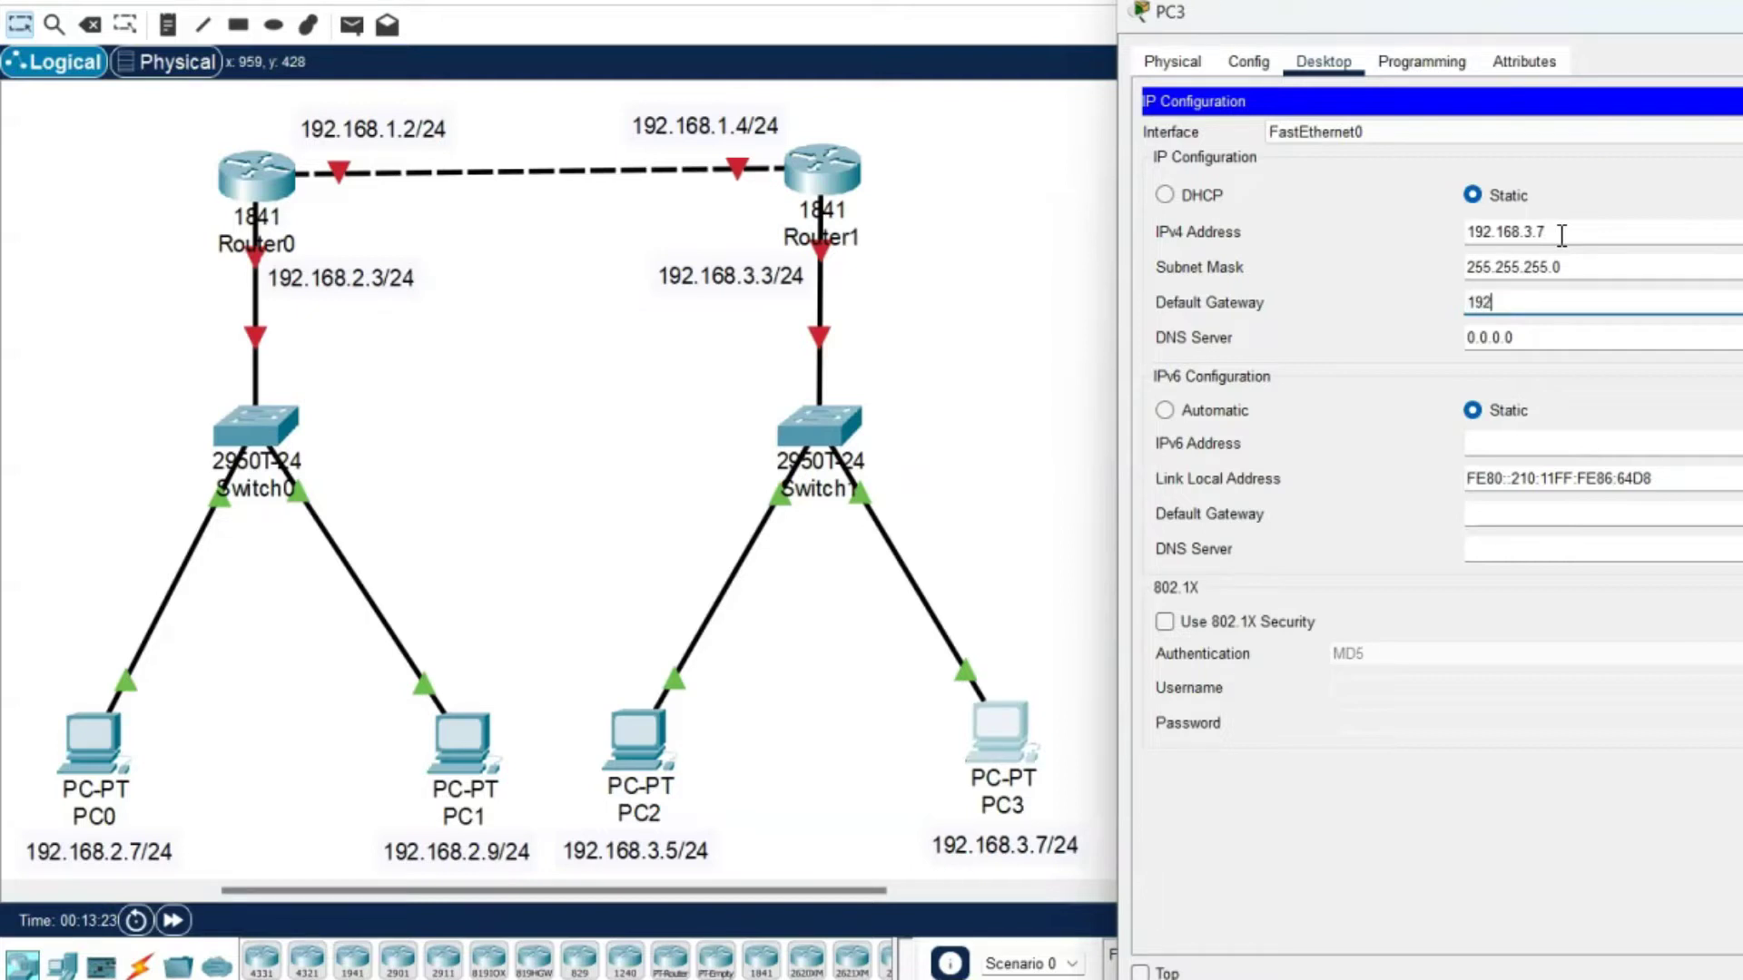
{"action": "type", "text": "8.3.3"}
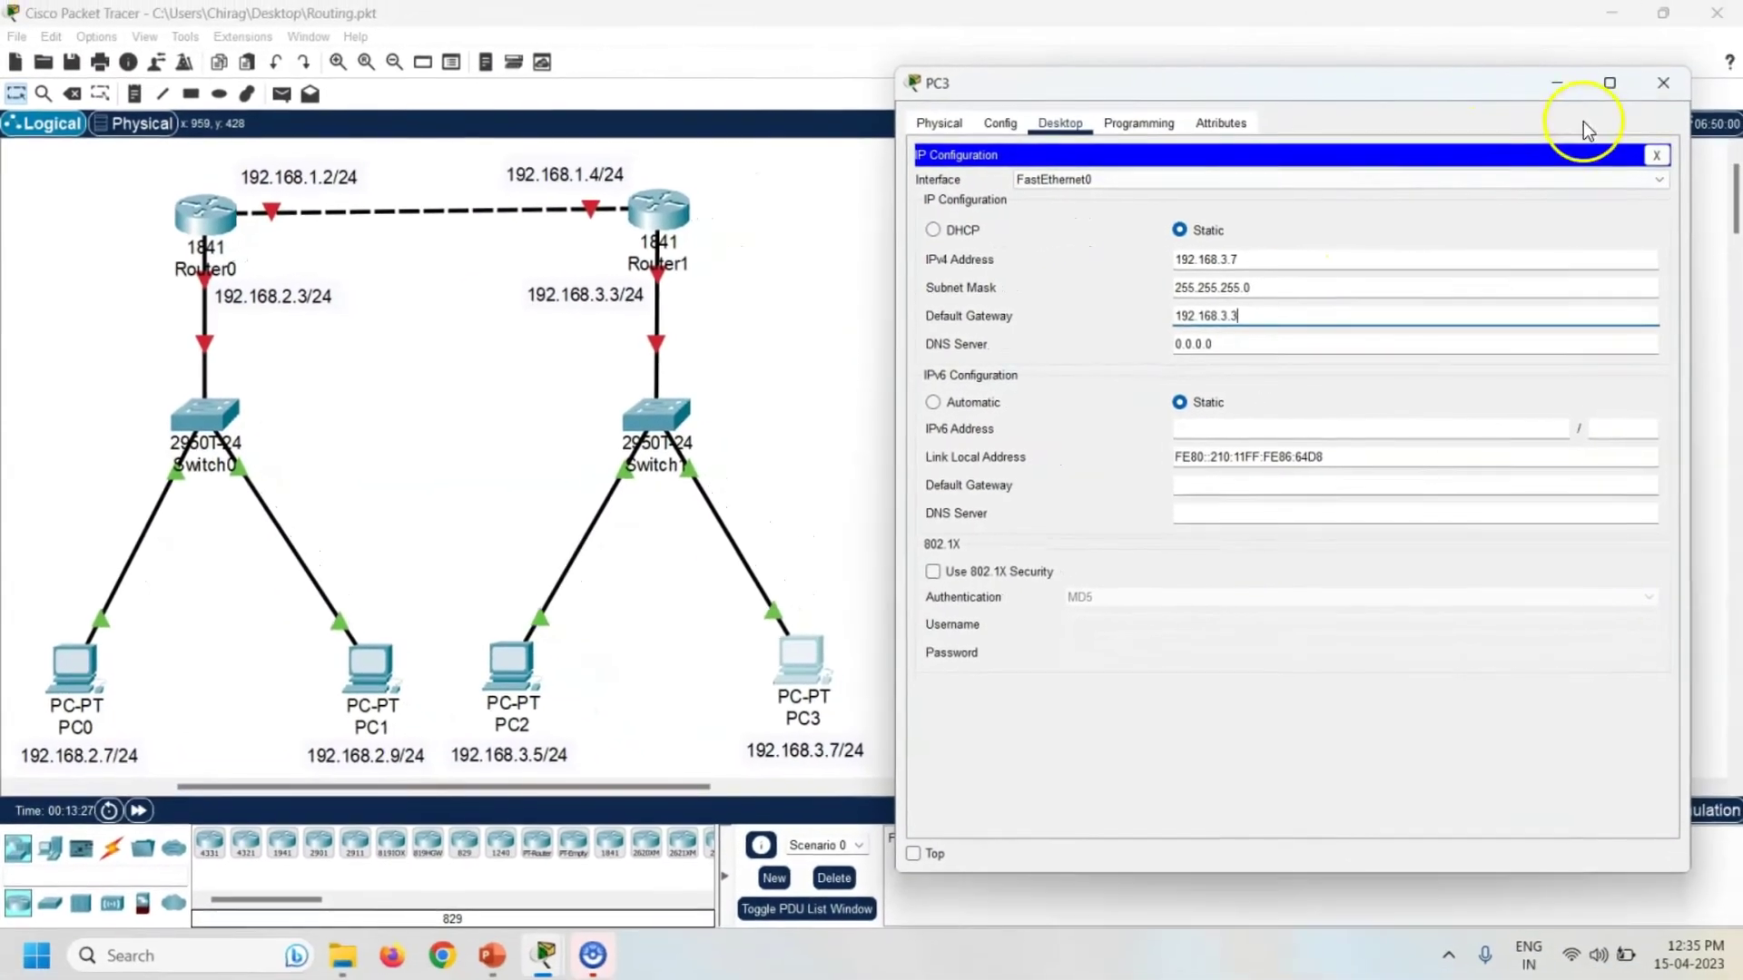
{"action": "left_click", "coordinate": [1663, 83]}
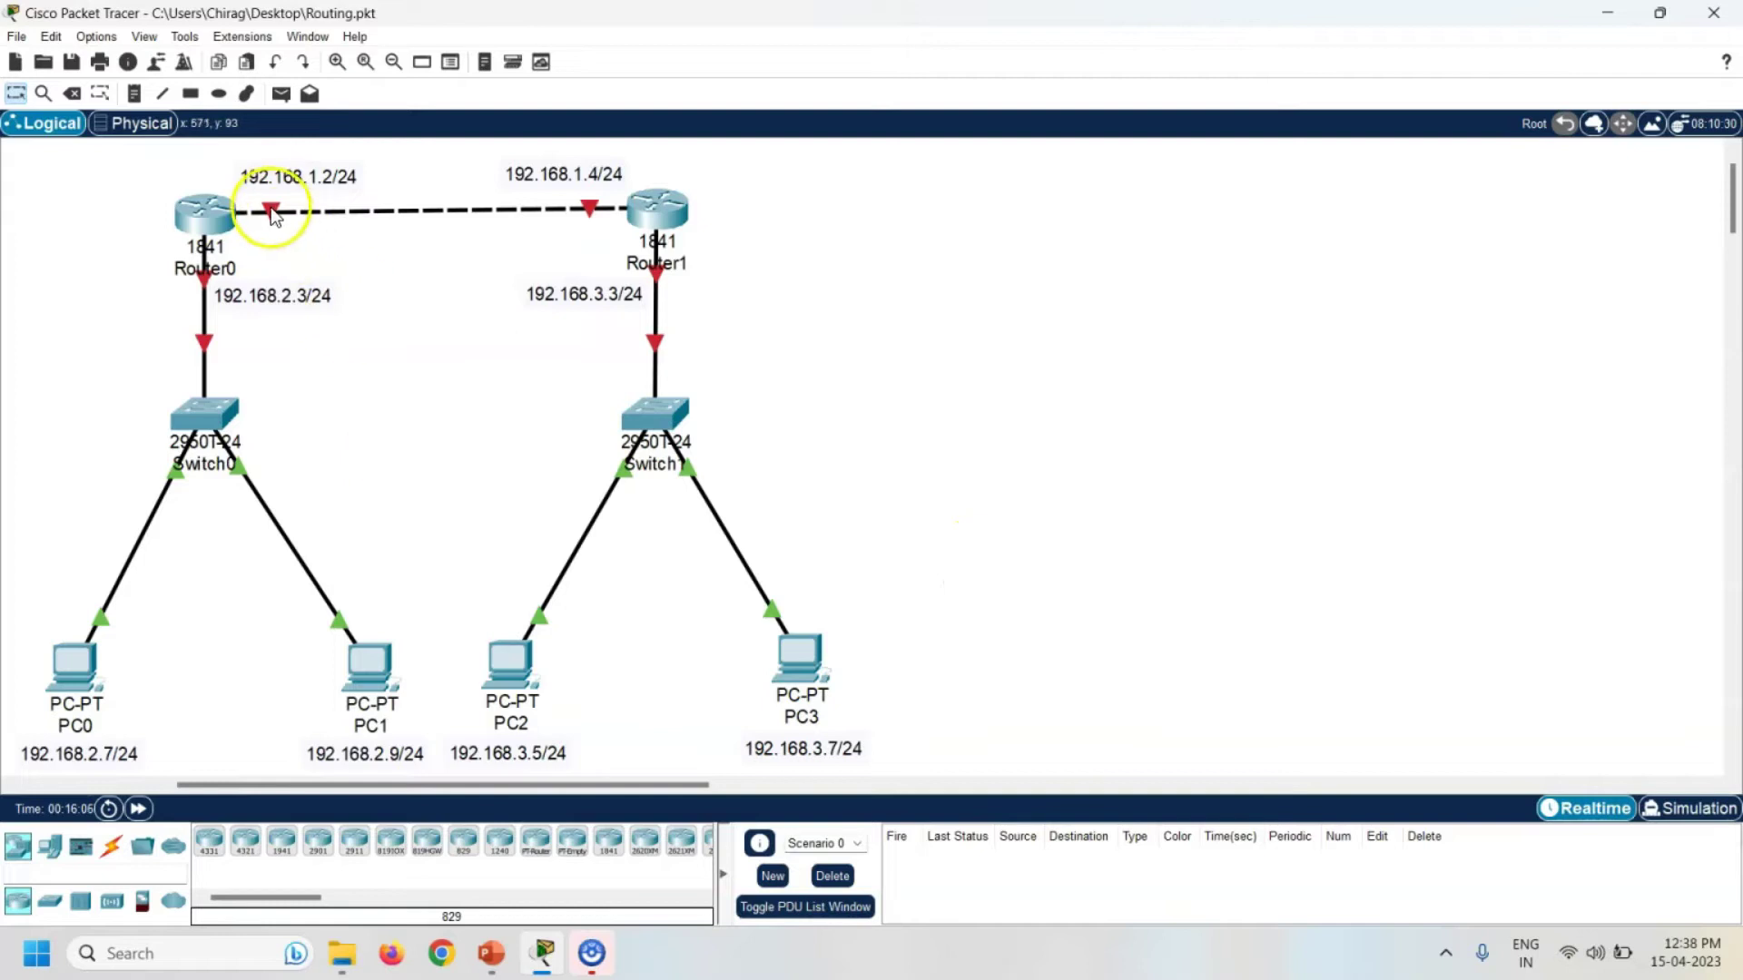
{"action": "mouse_move", "coordinate": [274, 216]}
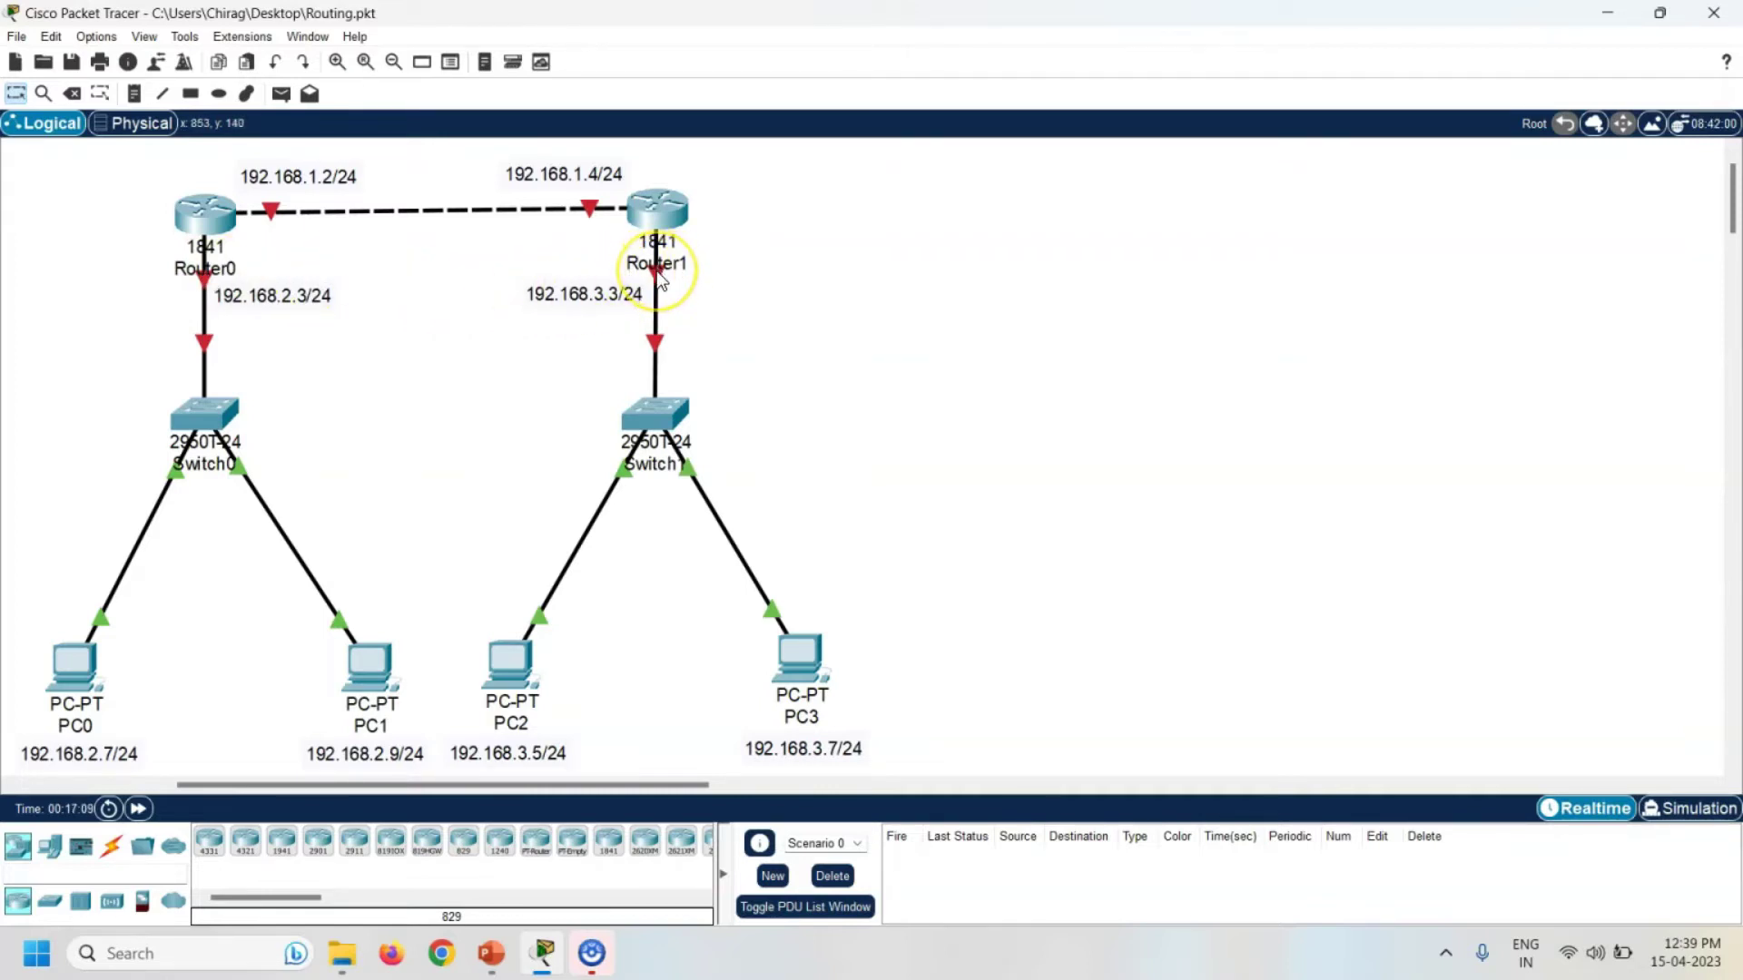
- Set Router0's FastEthernet0/0 to 192.168.1.2 /24 and turn the port on
{"action": "mouse_move", "coordinate": [660, 279]}
{"action": "left_click", "coordinate": [205, 213]}
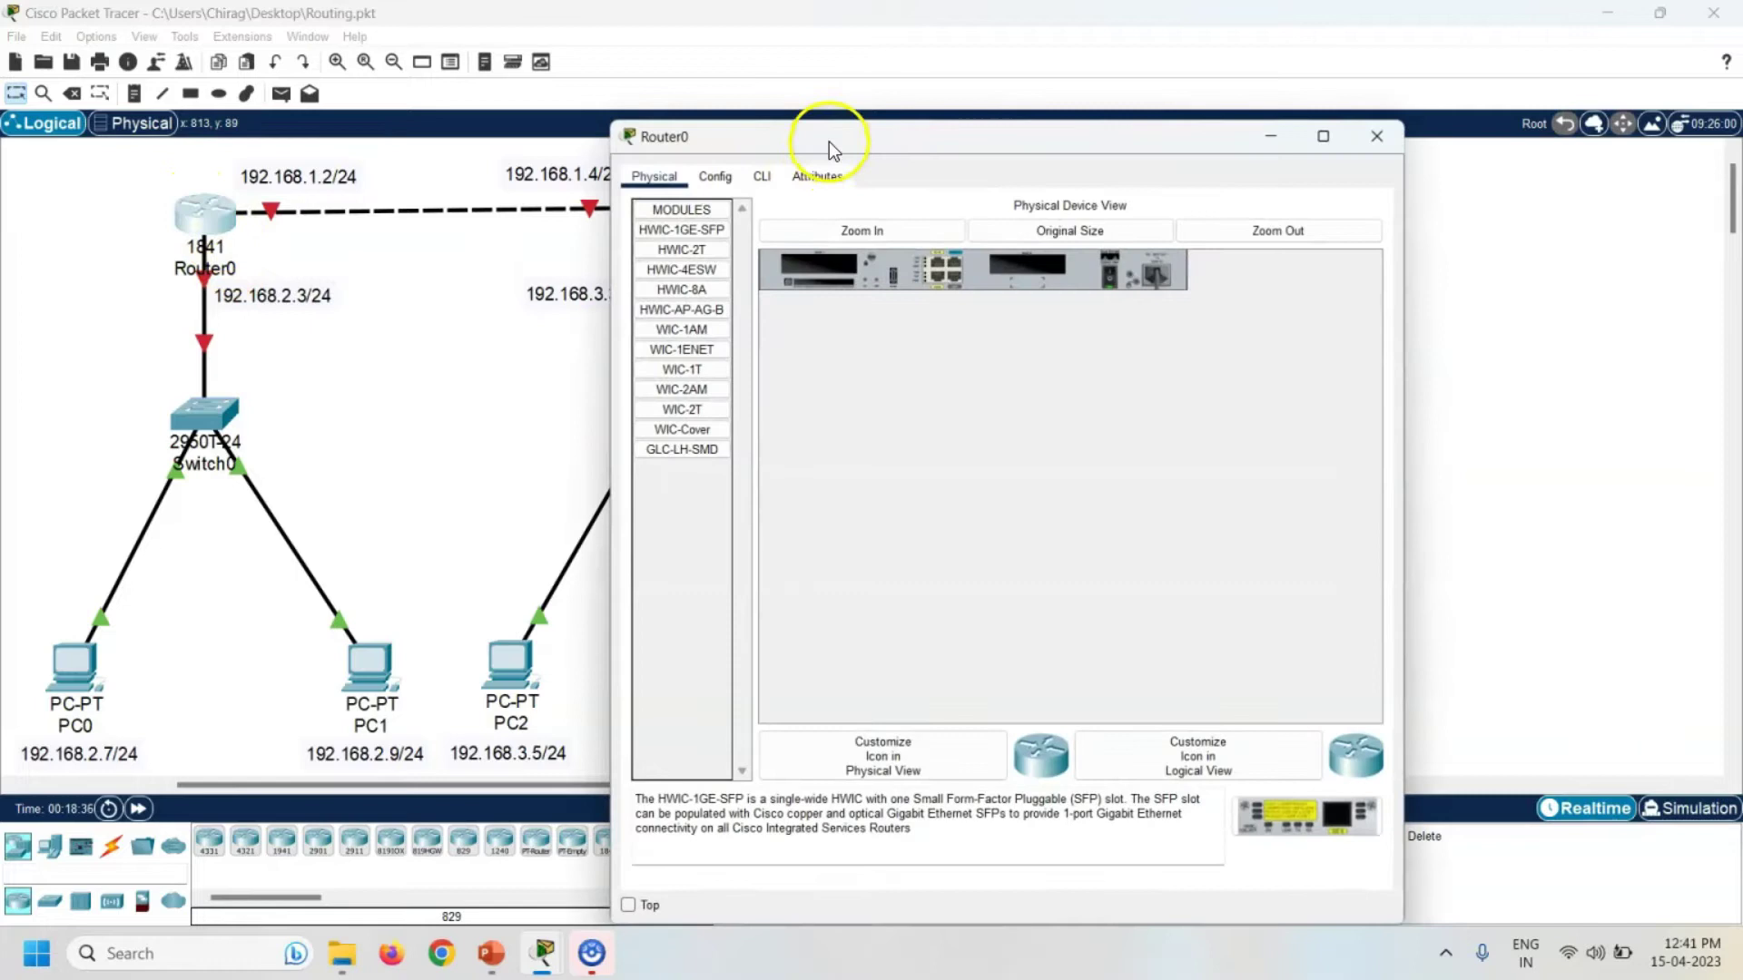
{"action": "left_click_drag", "start_coordinate": [830, 142], "coordinate": [1096, 117]}
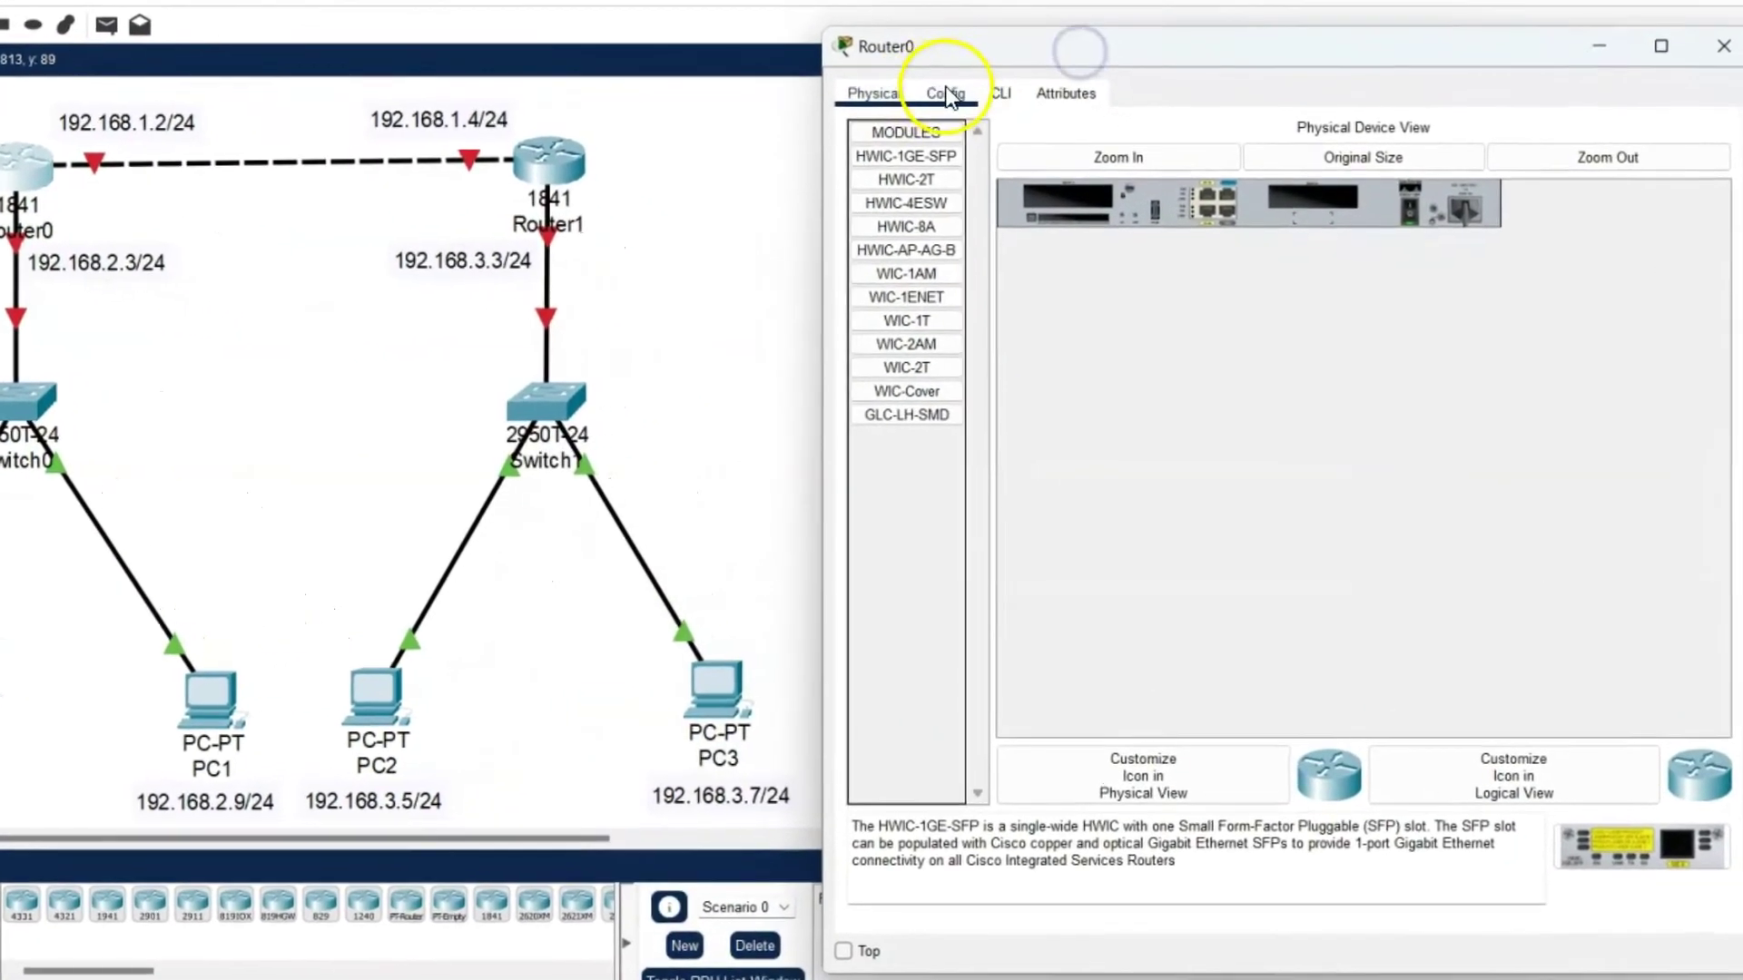
{"action": "left_click", "coordinate": [947, 94]}
{"action": "left_click", "coordinate": [930, 345]}
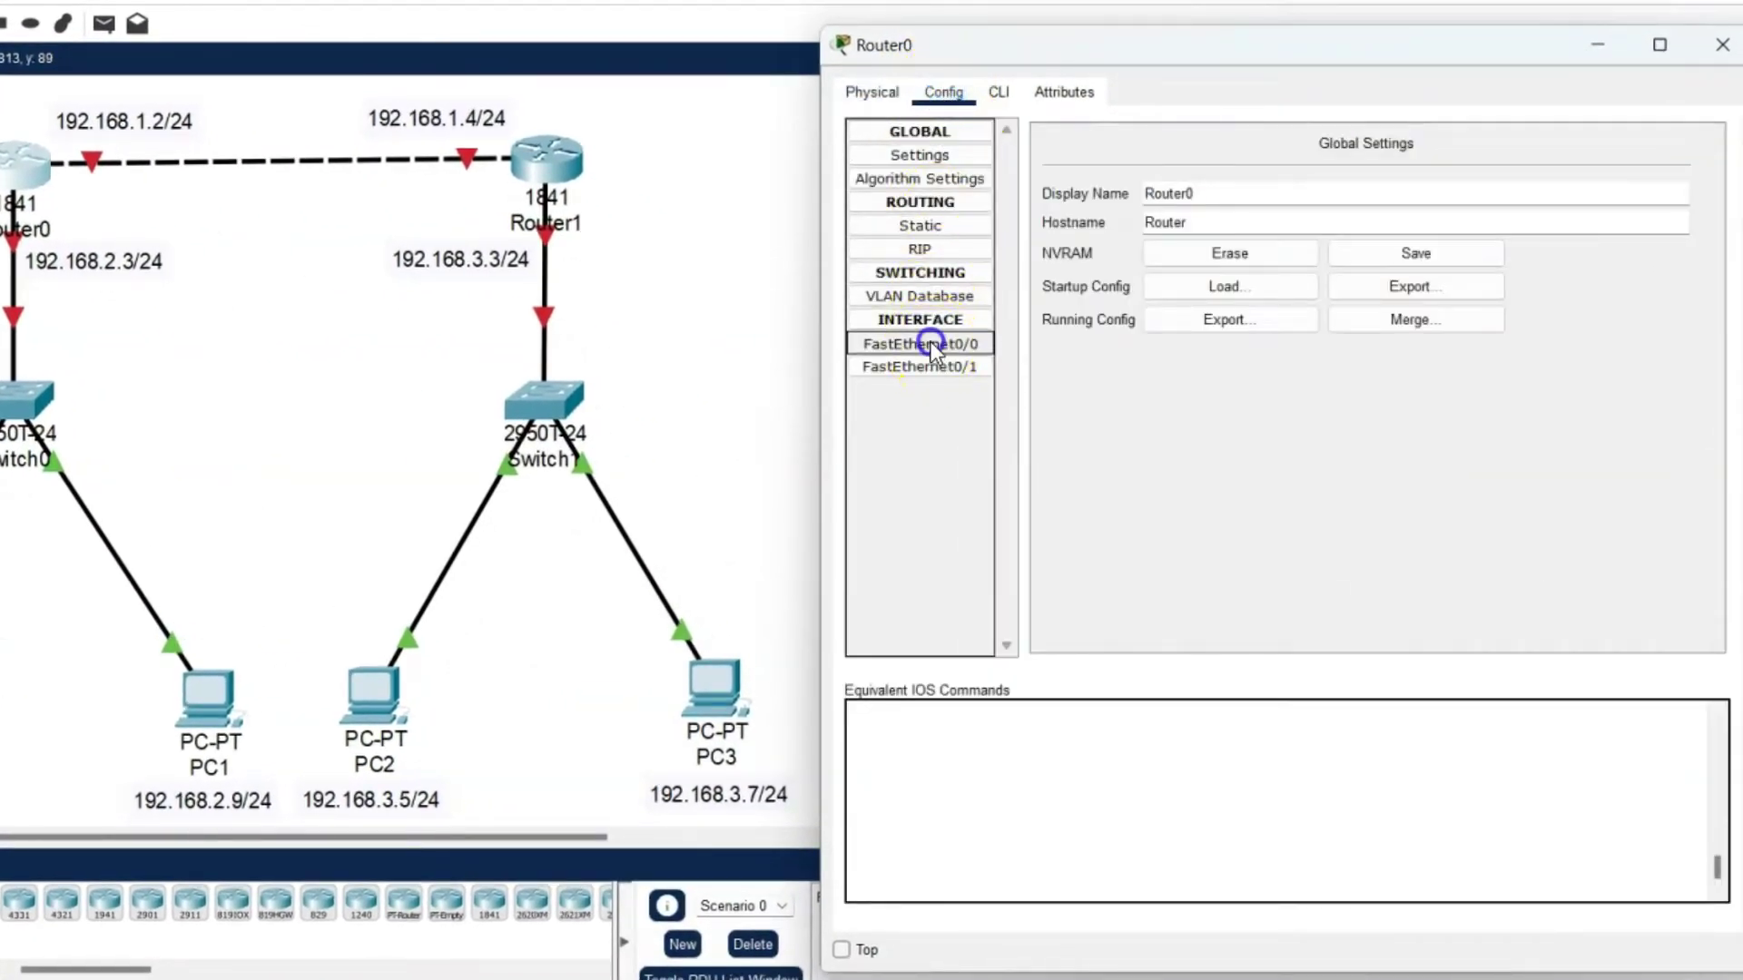
{"action": "left_click", "coordinate": [1401, 289]}
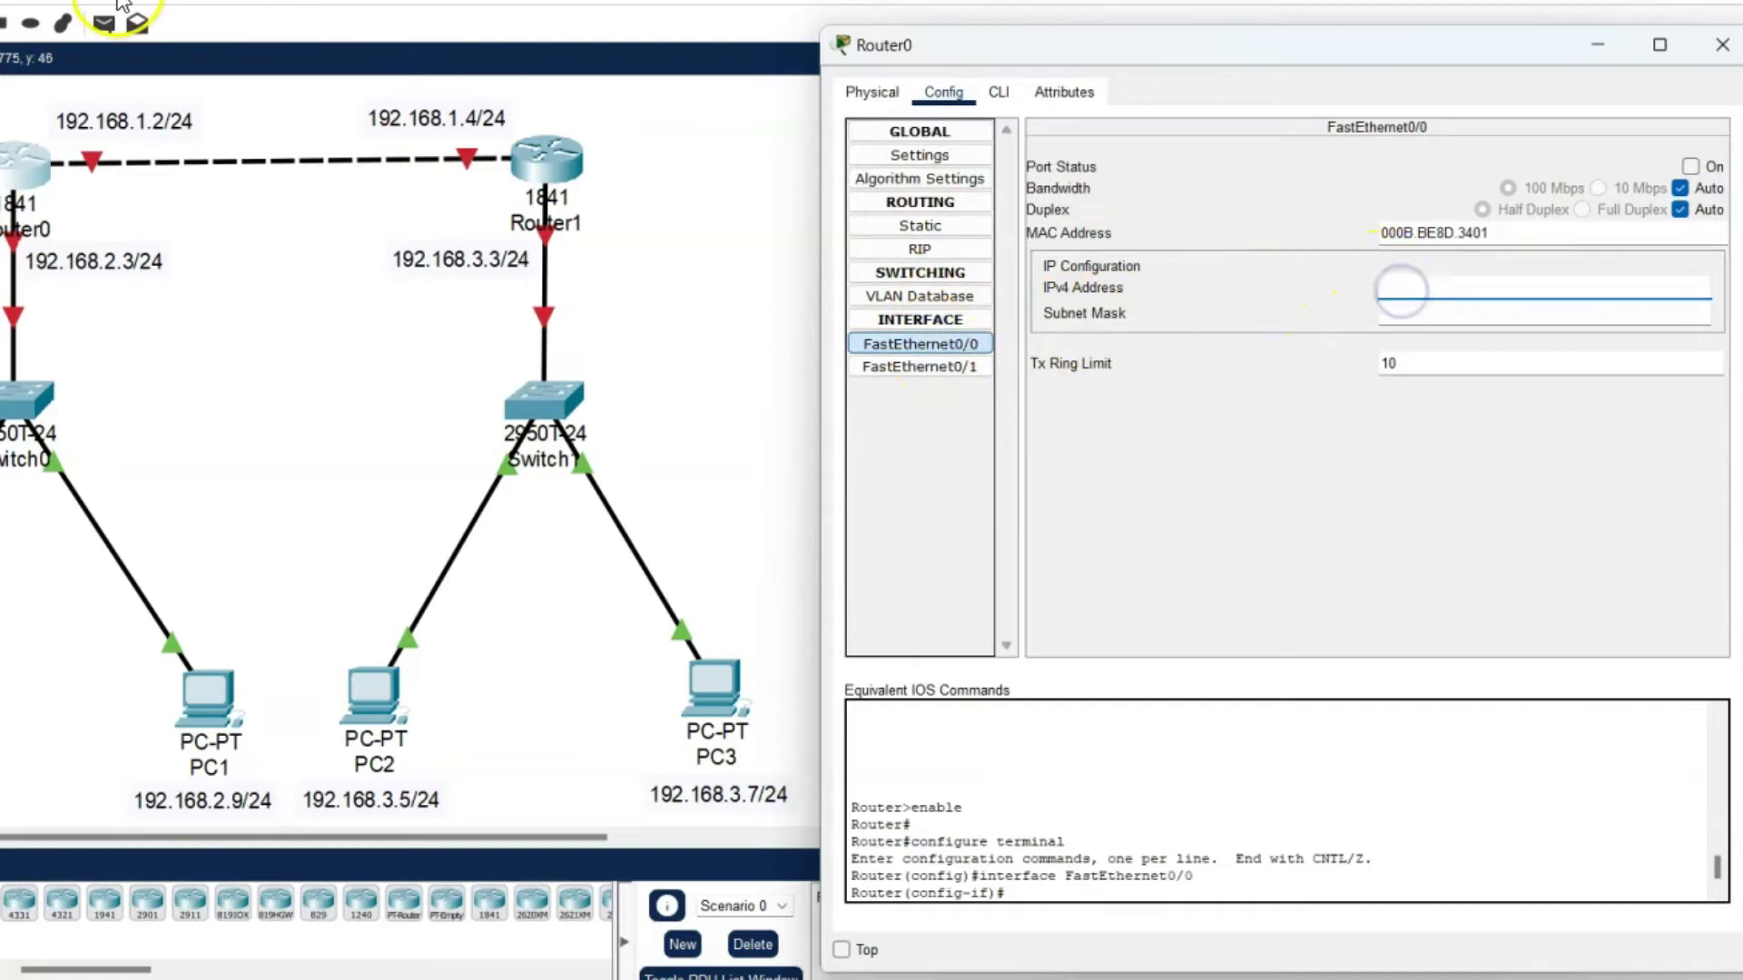
{"action": "type", "text": "192"}
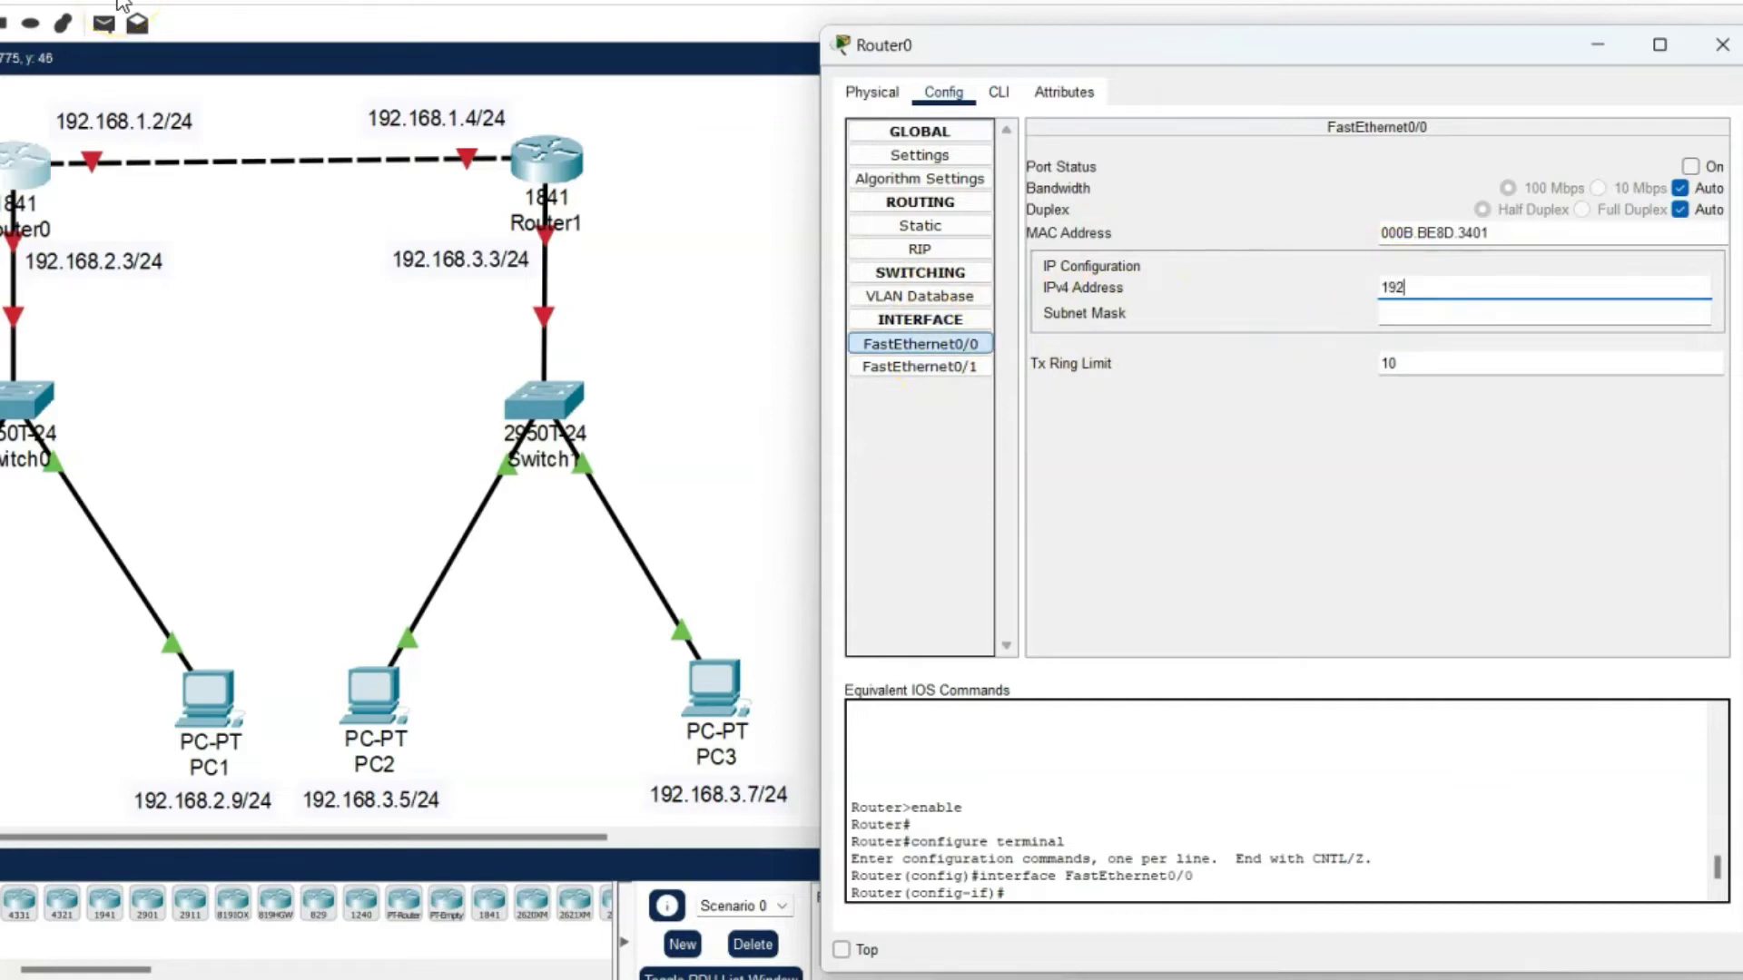
{"action": "type", "text": ".168.1.2"}
{"action": "key", "text": "Tab"}
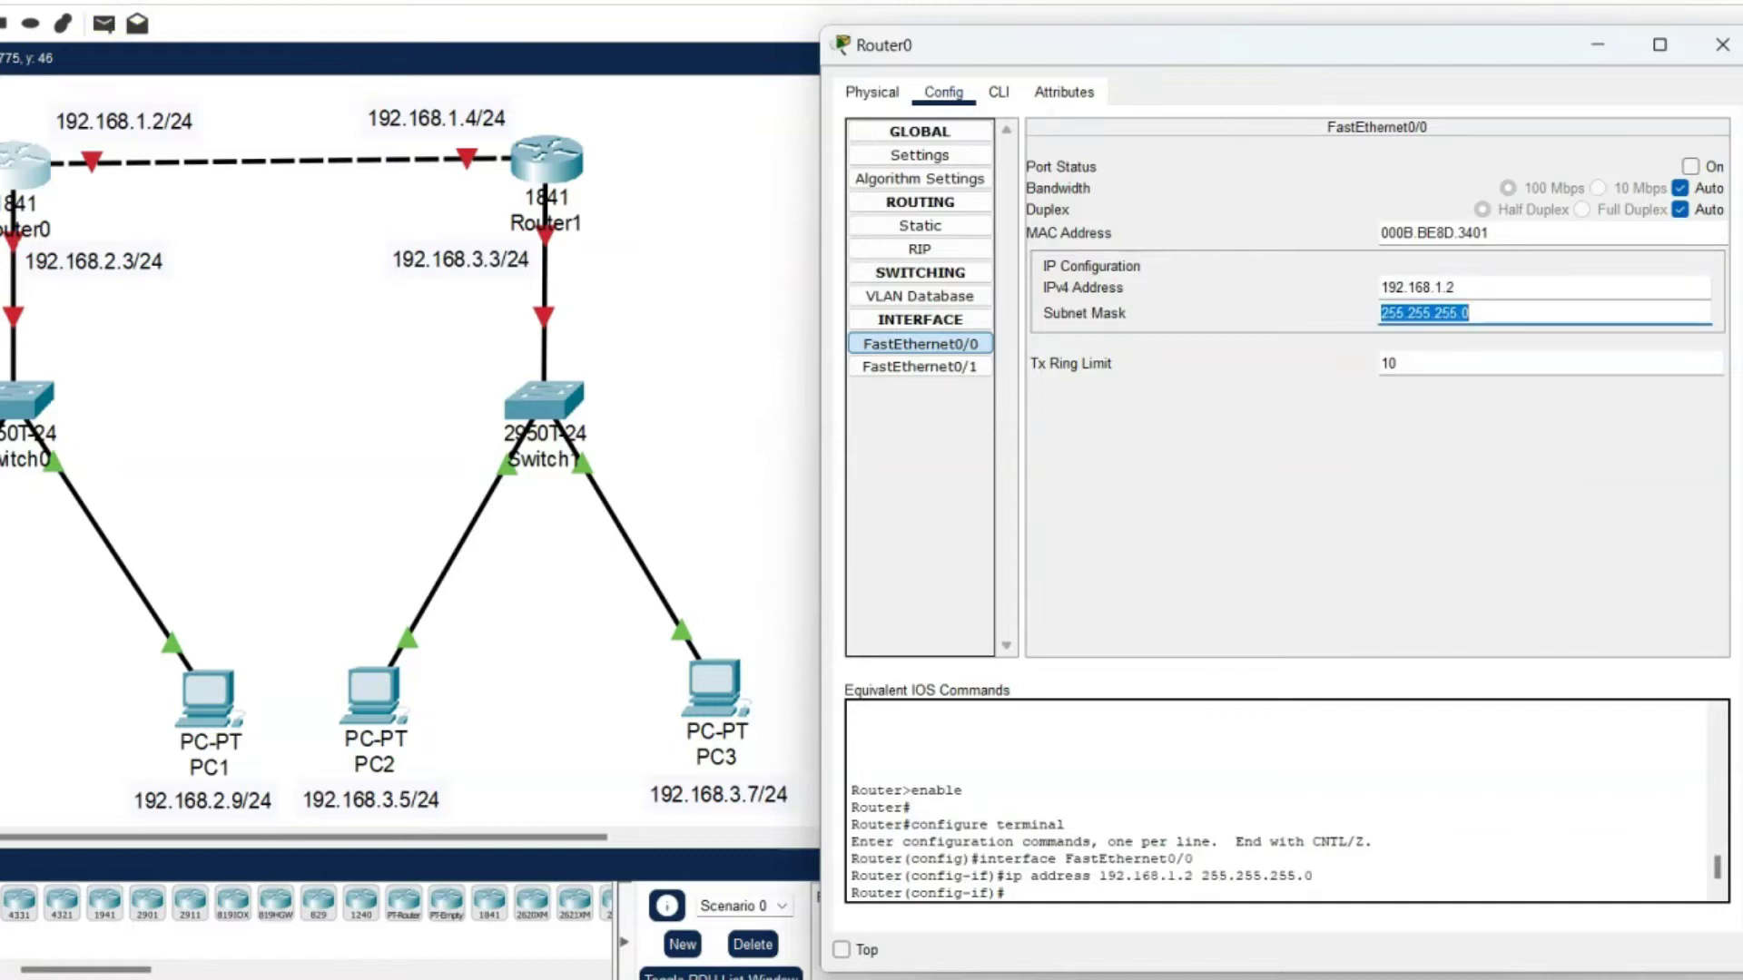
{"action": "left_click", "coordinate": [1690, 167]}
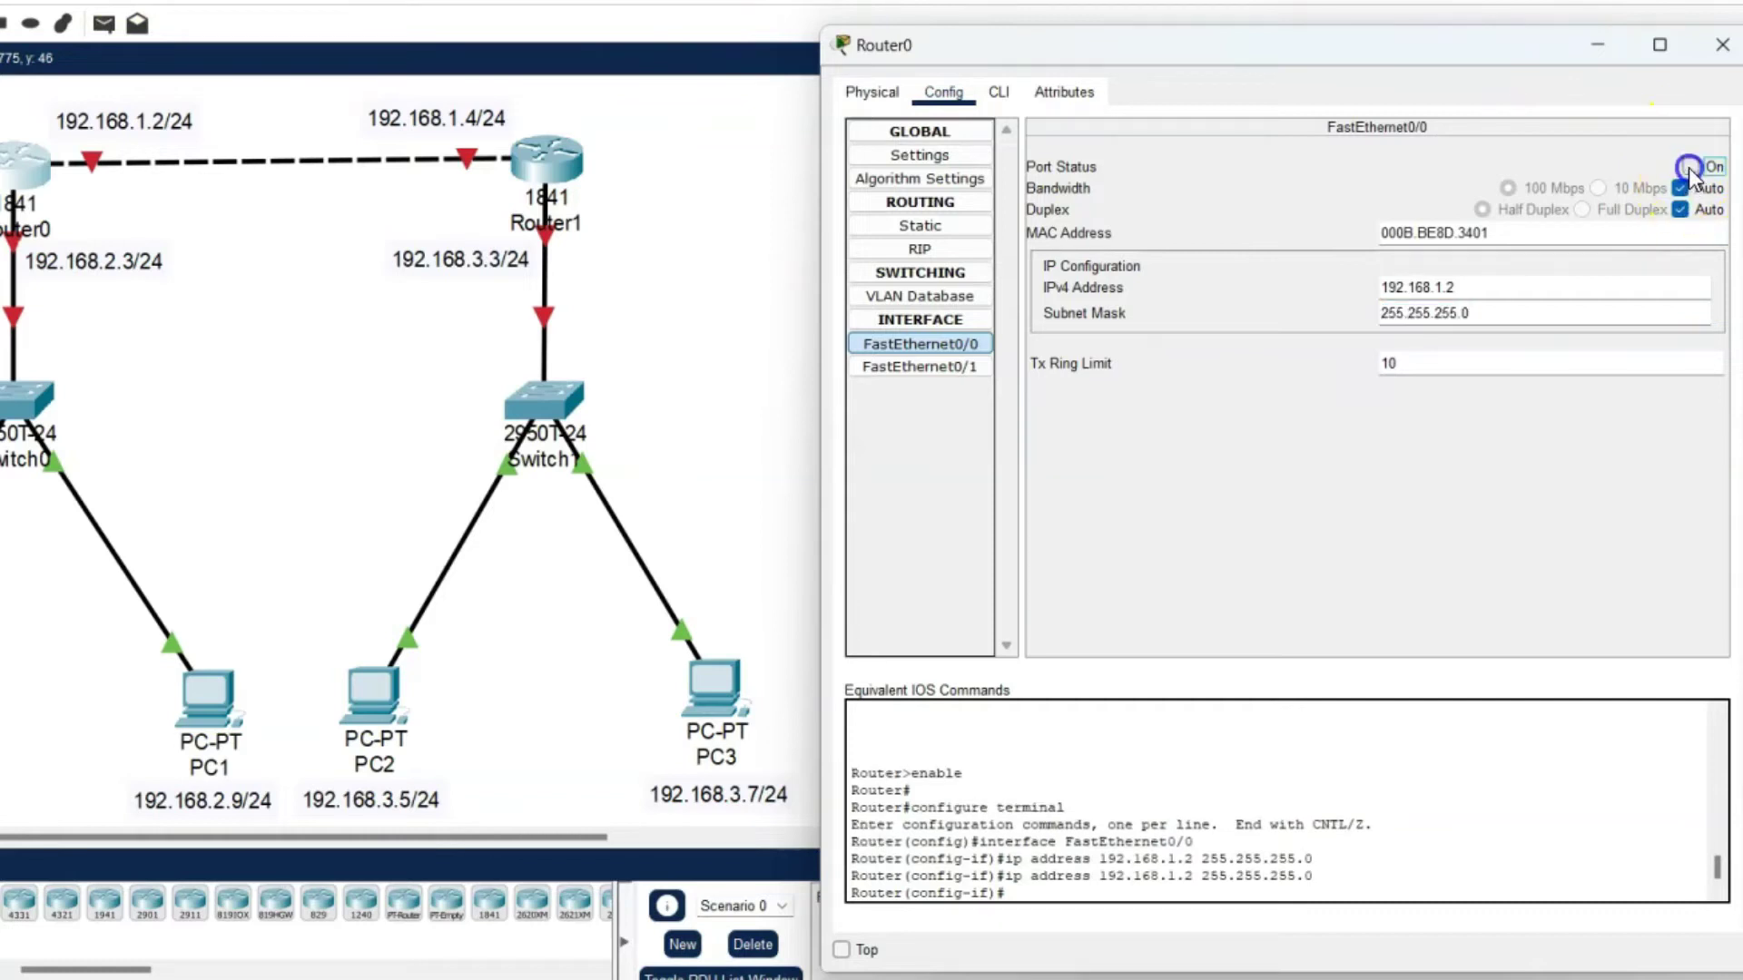
- Set Router0's FastEthernet0/1 to 192.168.2.3 /24, turn it on, and close the window
{"action": "left_click", "coordinate": [917, 367]}
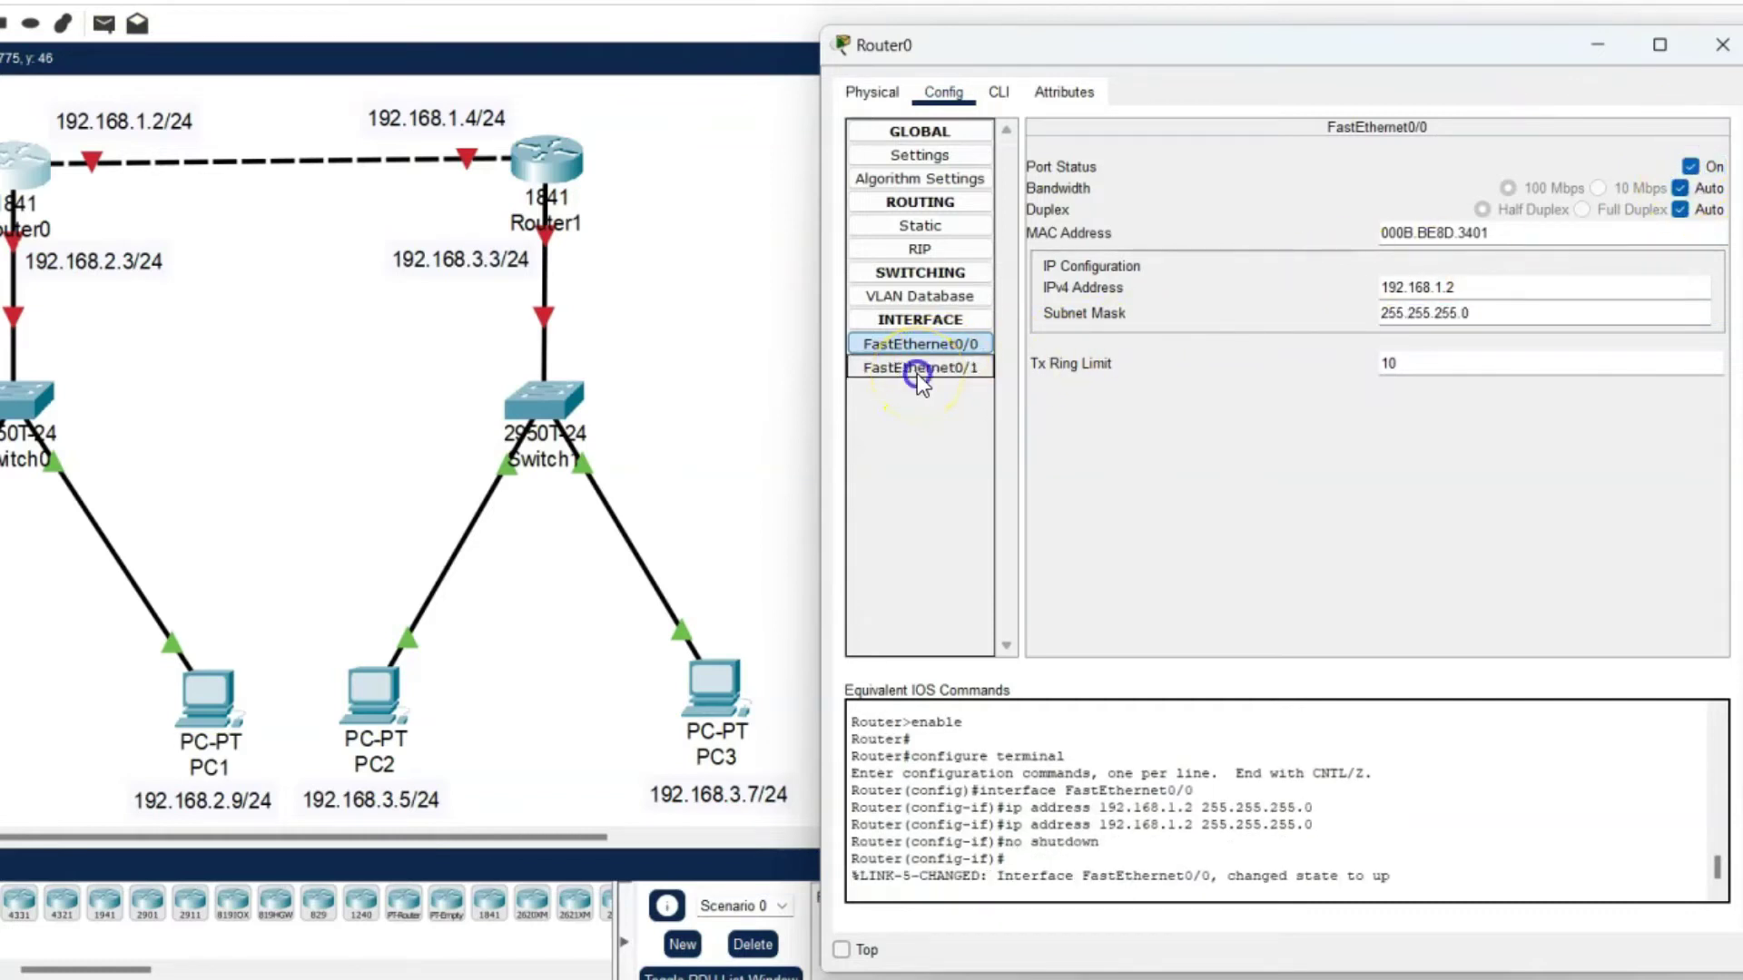
{"action": "left_click", "coordinate": [1454, 293]}
{"action": "type", "text": "1"}
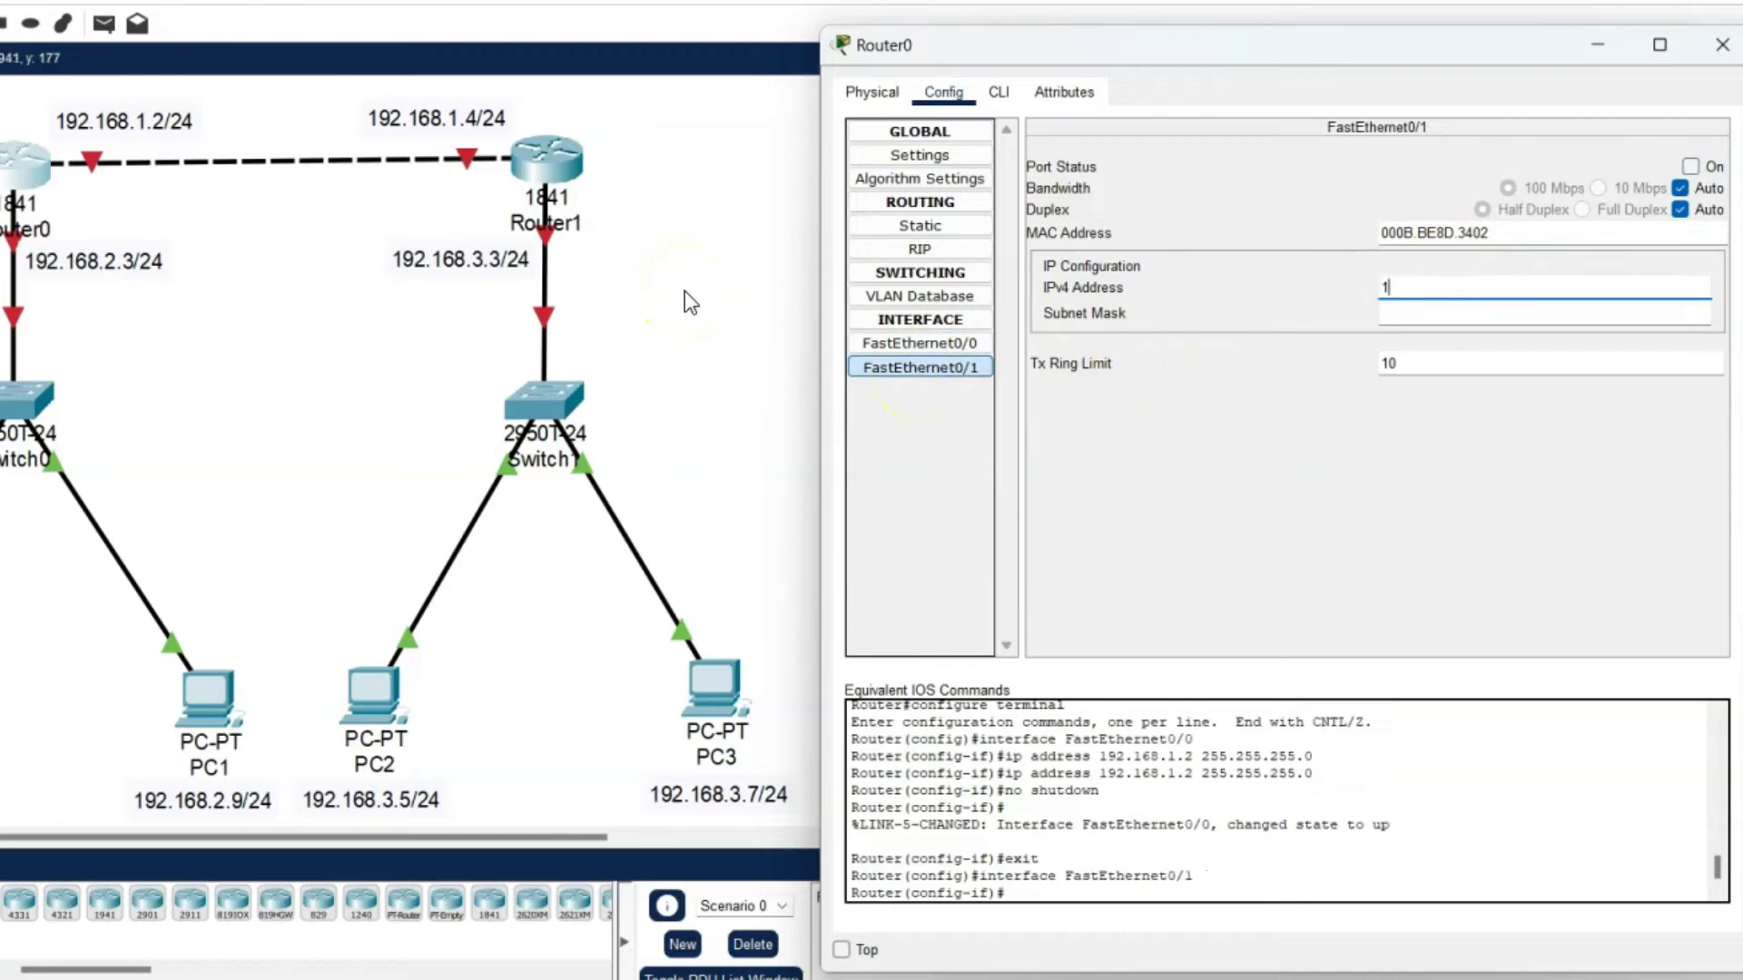
{"action": "type", "text": "92.168.2.3"}
{"action": "key", "text": "Tab"}
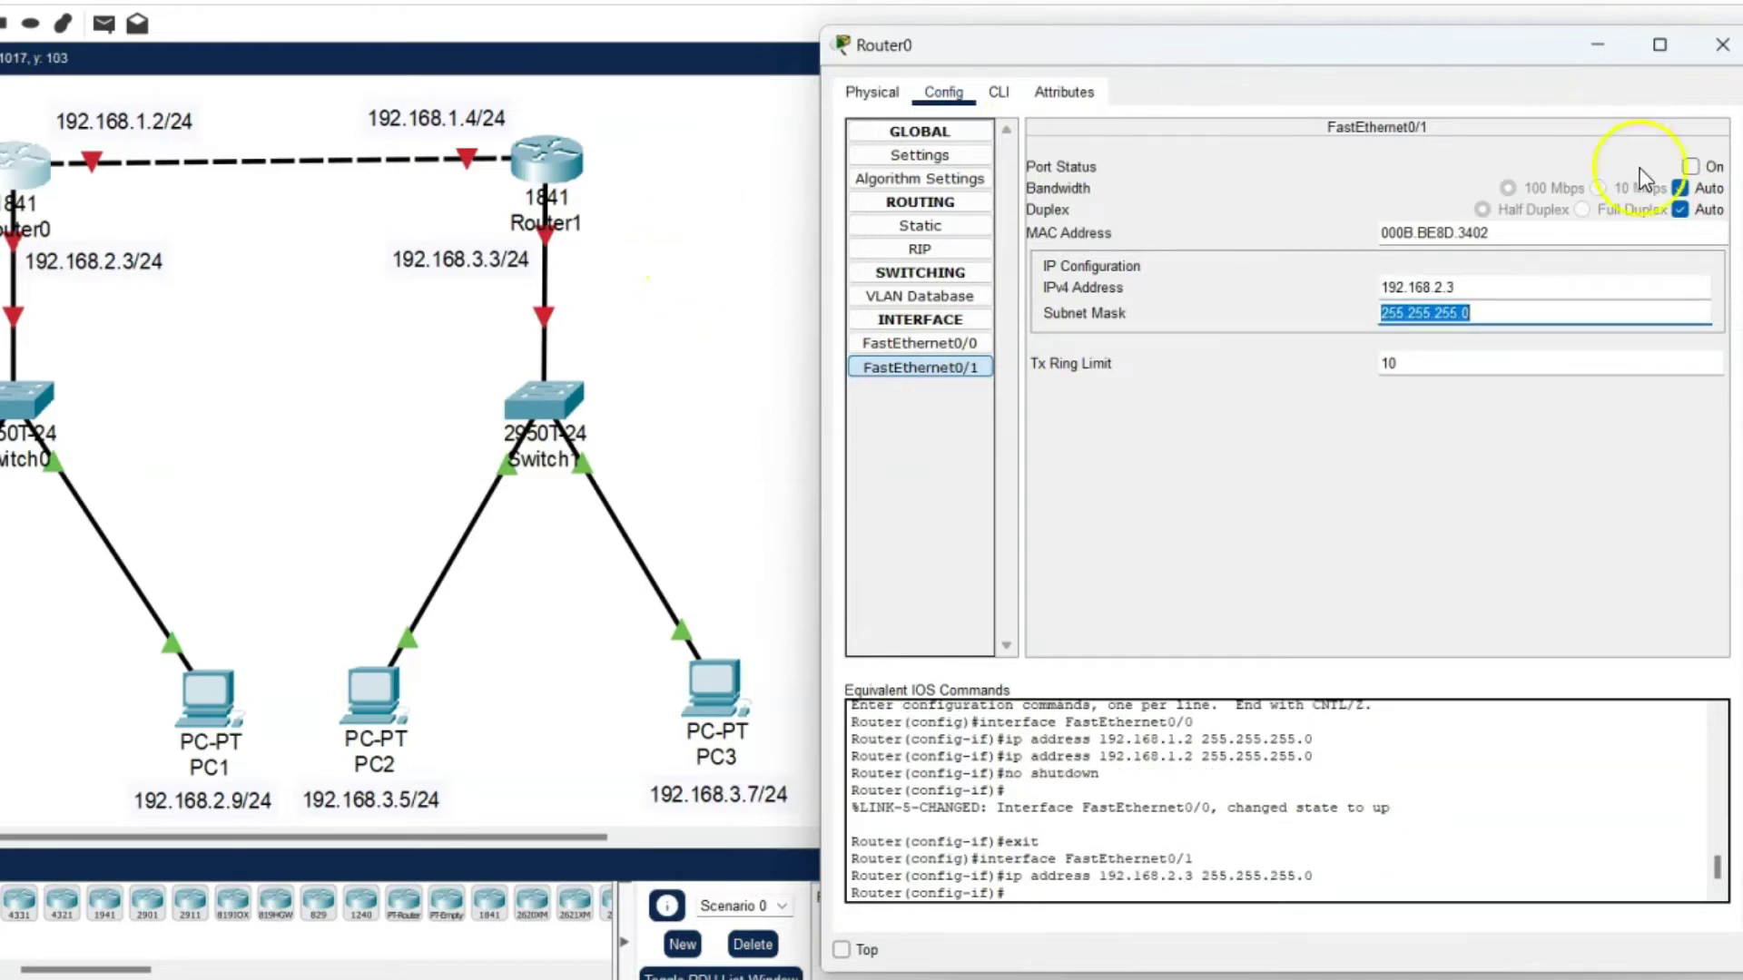
{"action": "left_click", "coordinate": [1690, 166]}
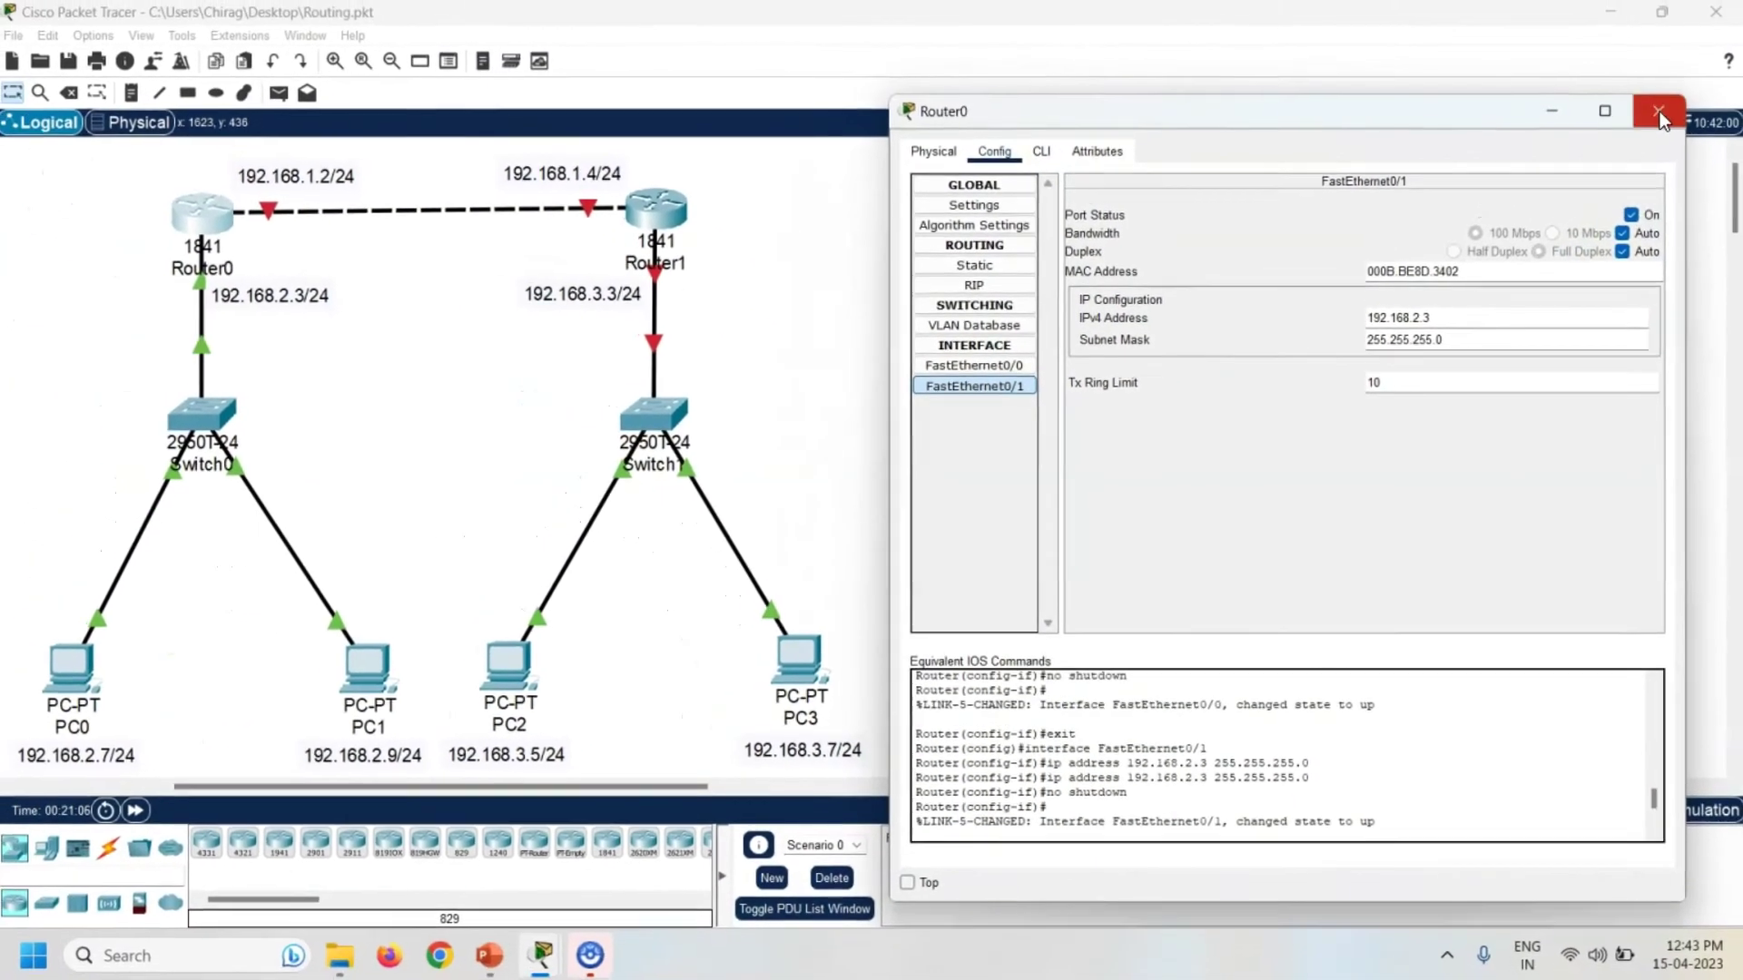
{"action": "left_click", "coordinate": [1671, 97]}
- Set Router1's FastEthernet0/0 to 192.168.1.4 /24 and turn the port on
{"action": "left_click", "coordinate": [662, 212]}
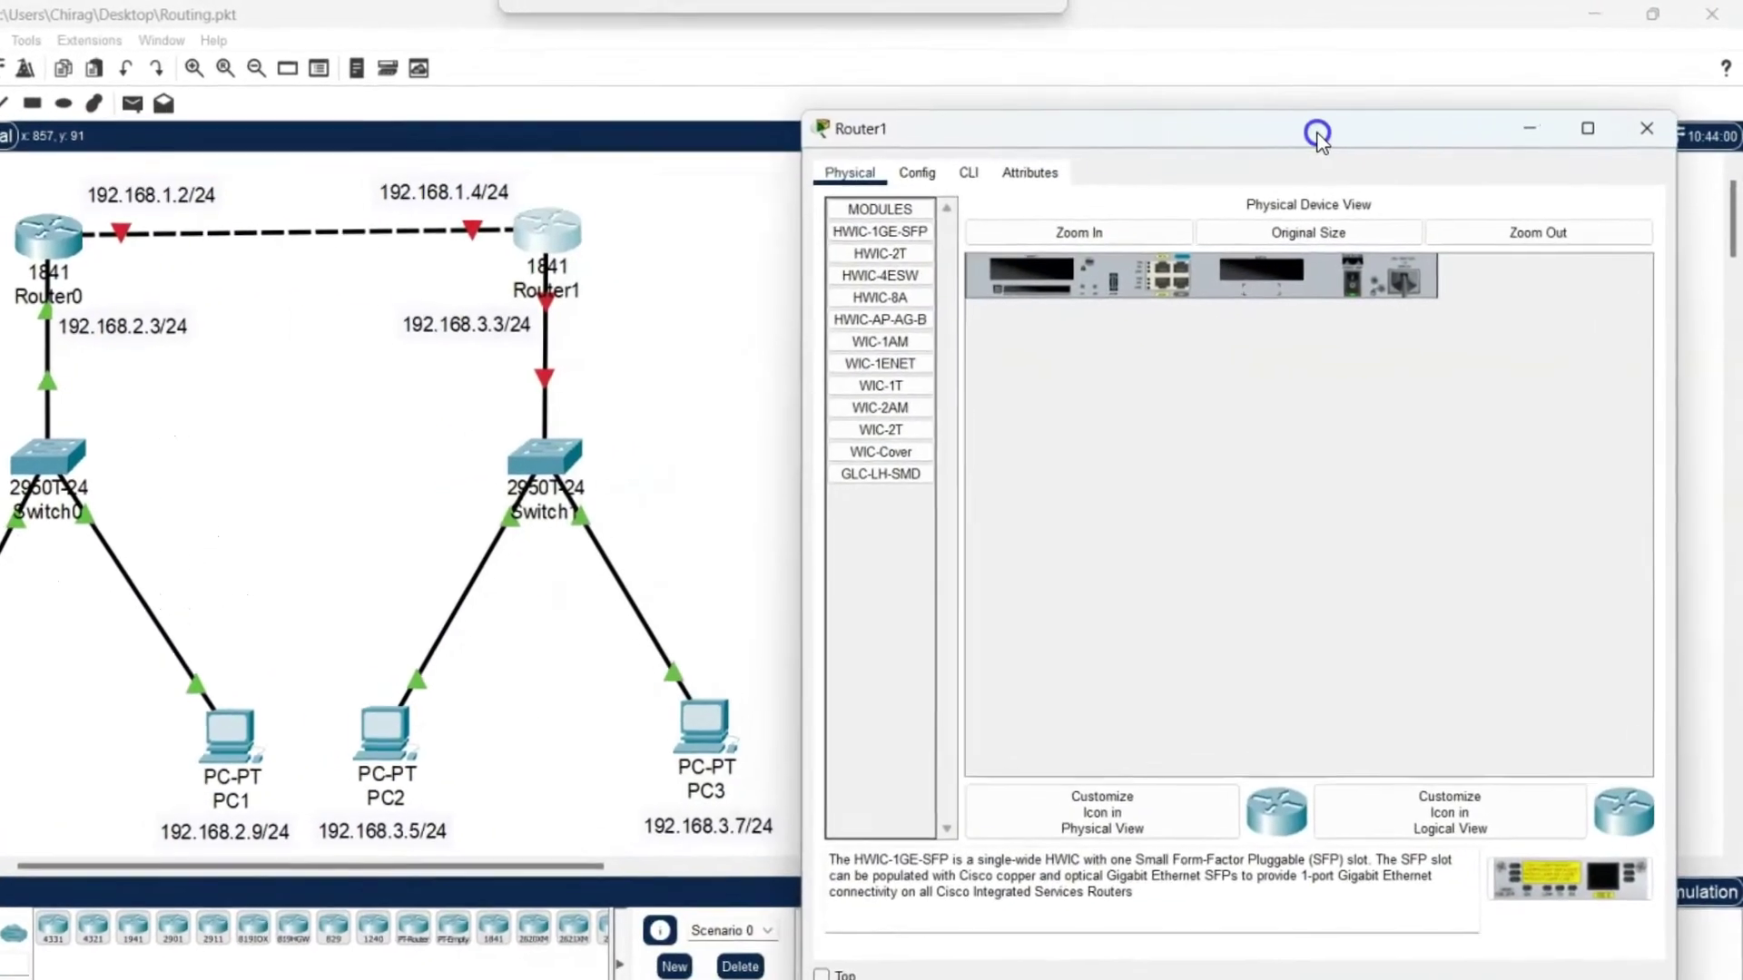
{"action": "left_click", "coordinate": [917, 172]}
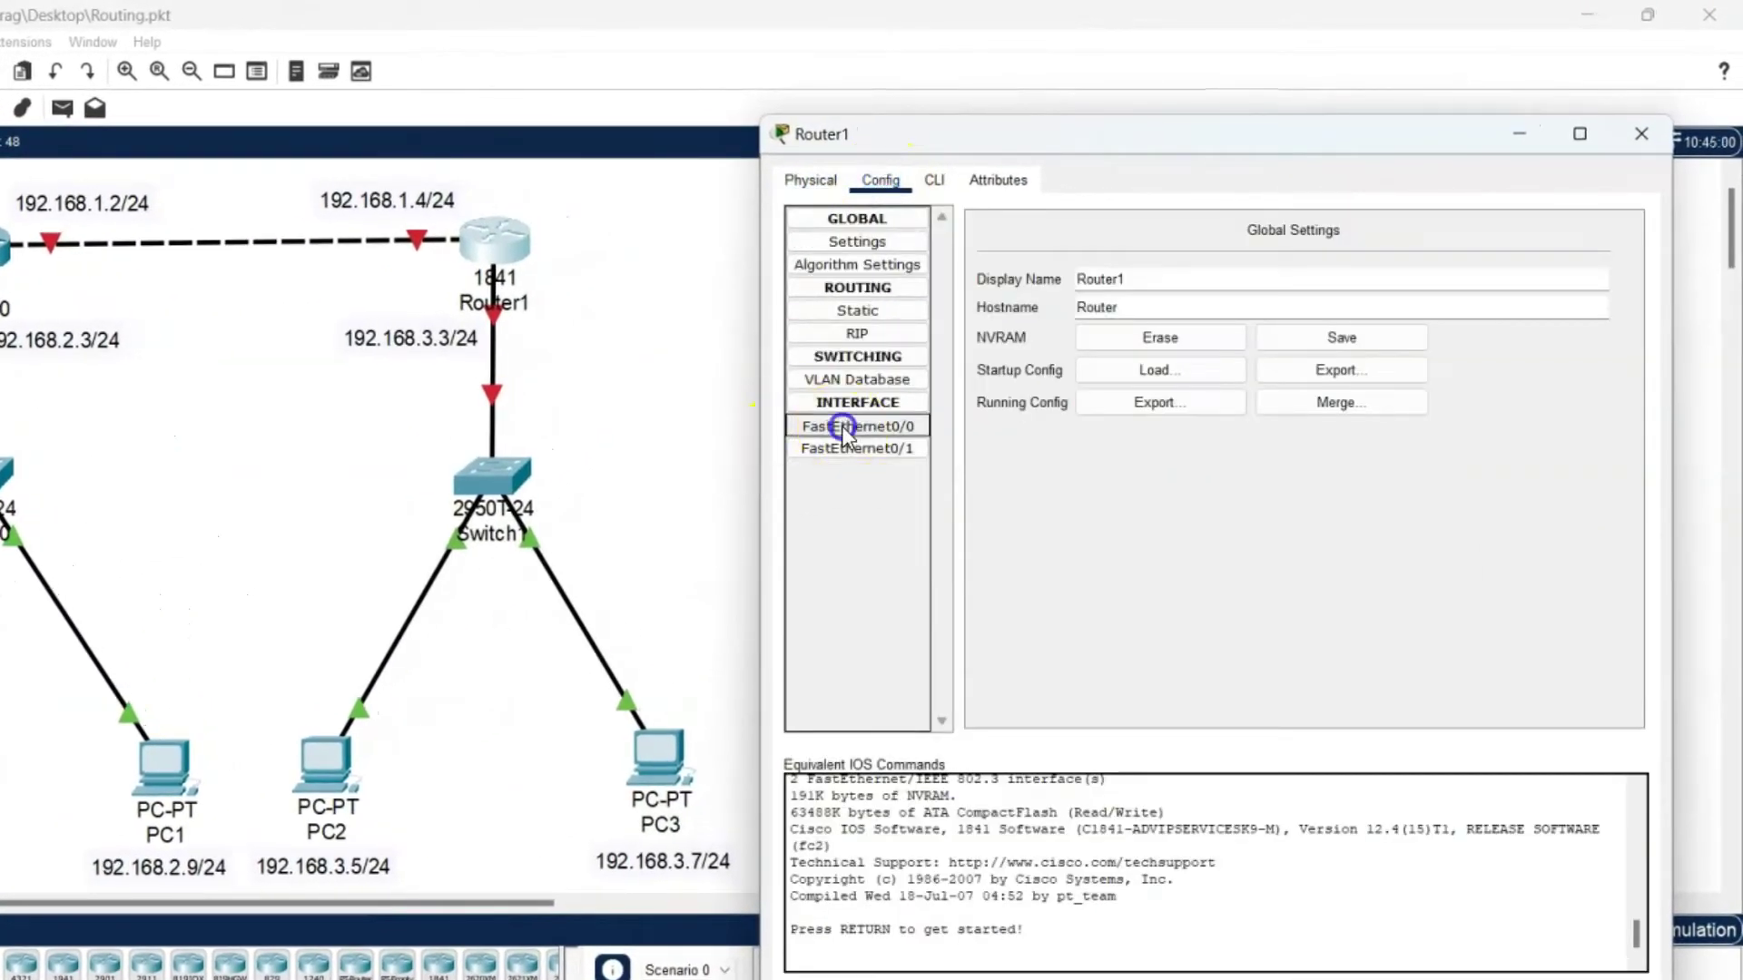
{"action": "left_click", "coordinate": [842, 427]}
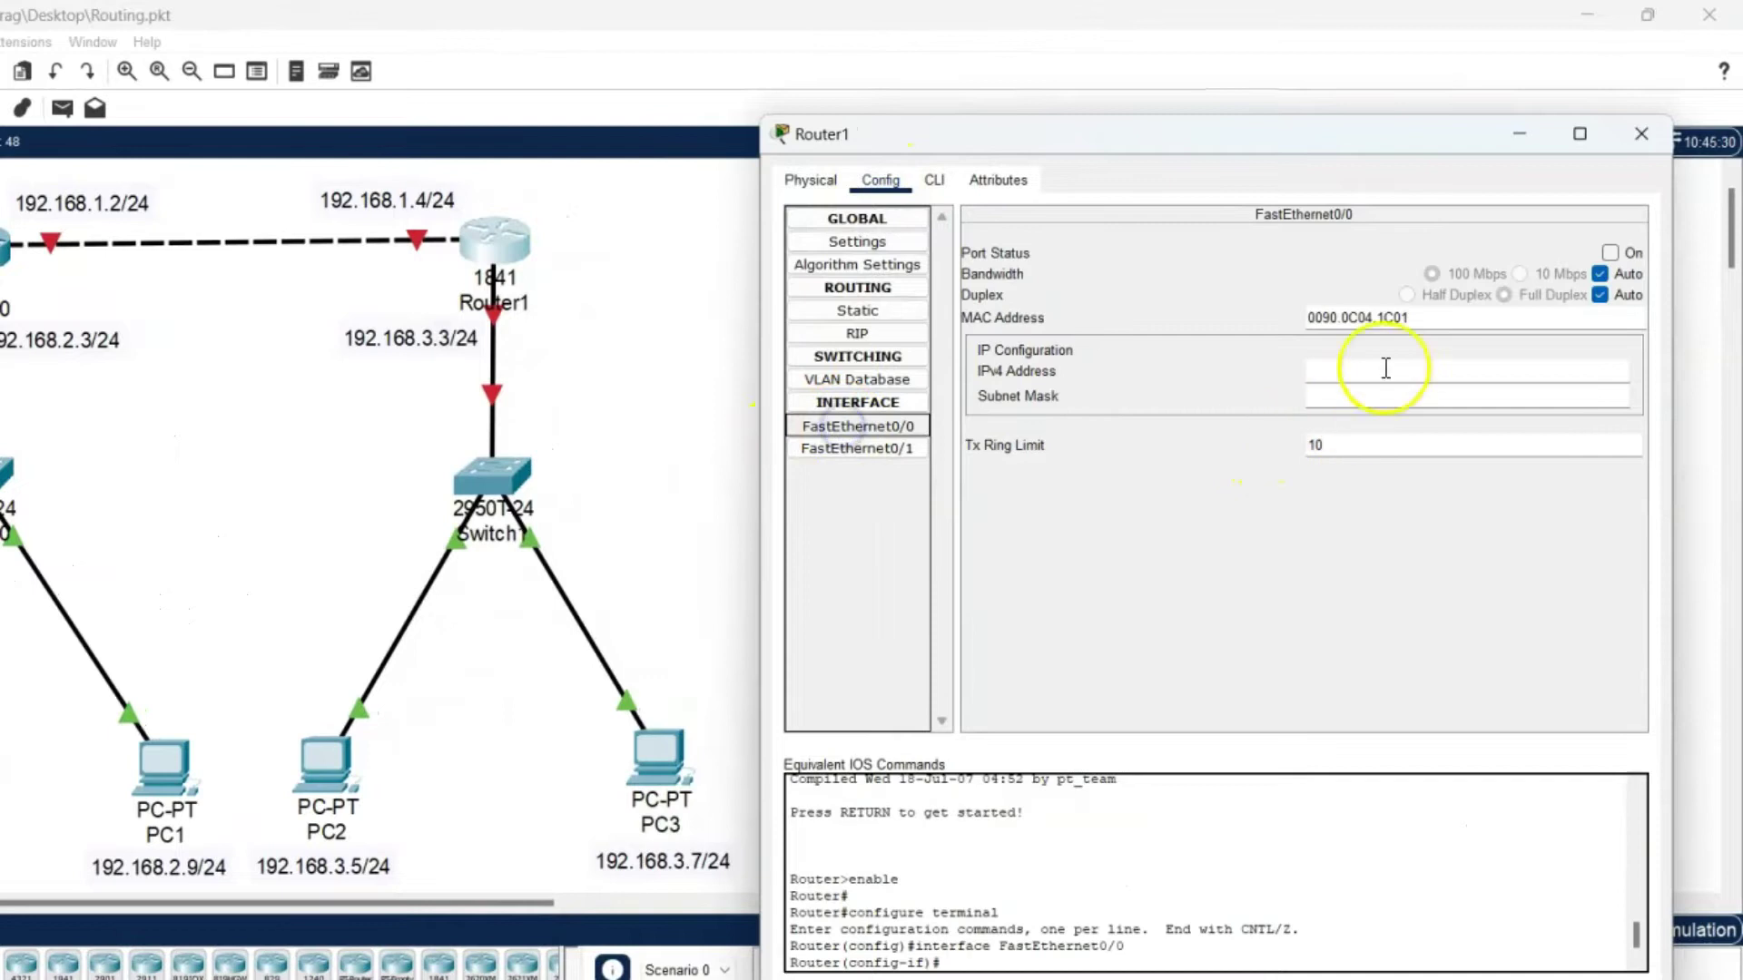
{"action": "left_click", "coordinate": [1361, 373]}
{"action": "type", "text": "1"}
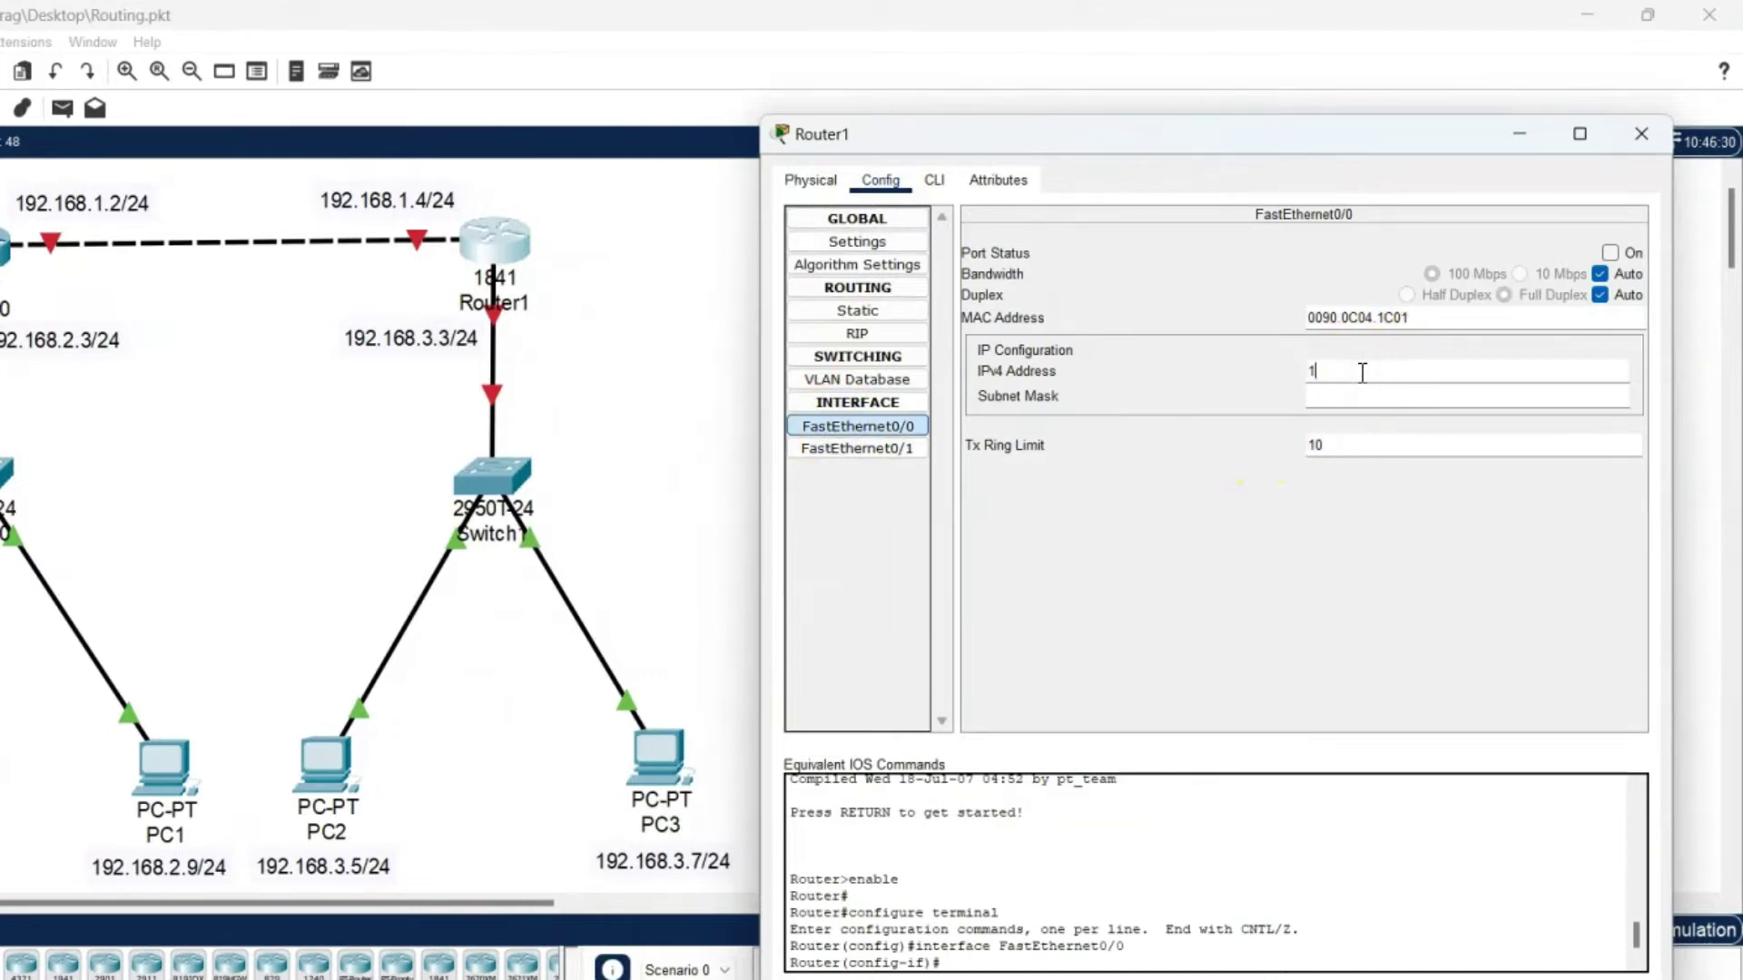
{"action": "type", "text": "92.168.1.4"}
{"action": "key", "text": "Tab"}
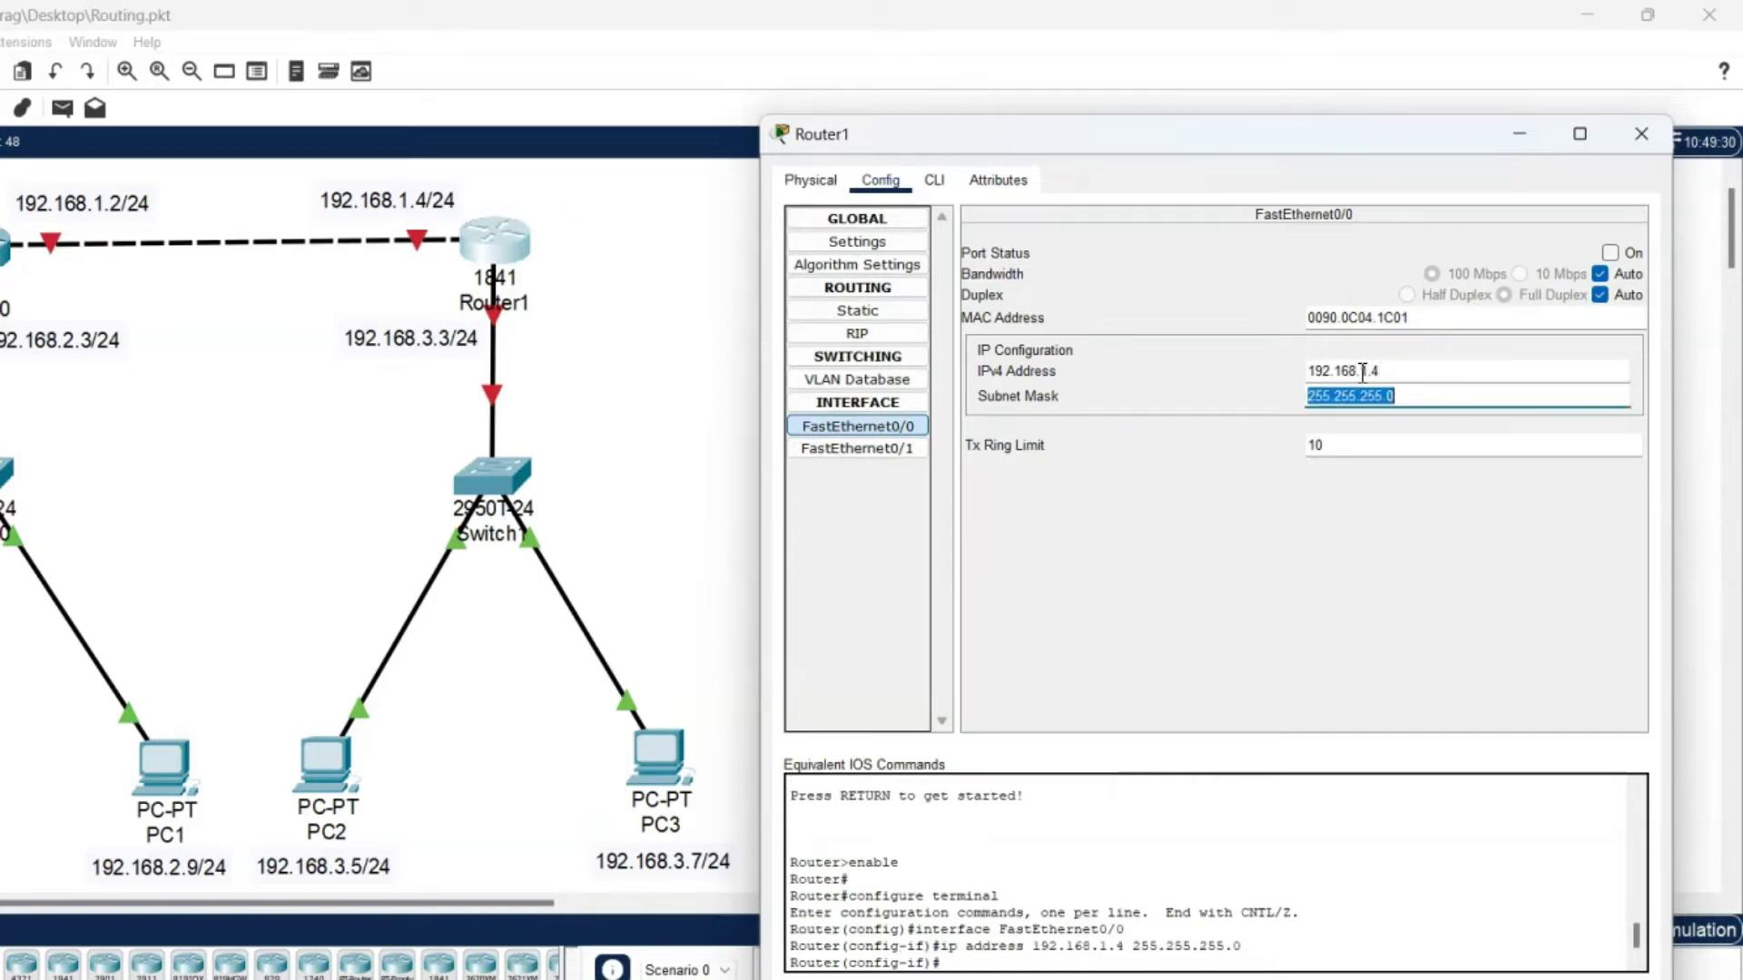
{"action": "left_click", "coordinate": [1610, 253]}
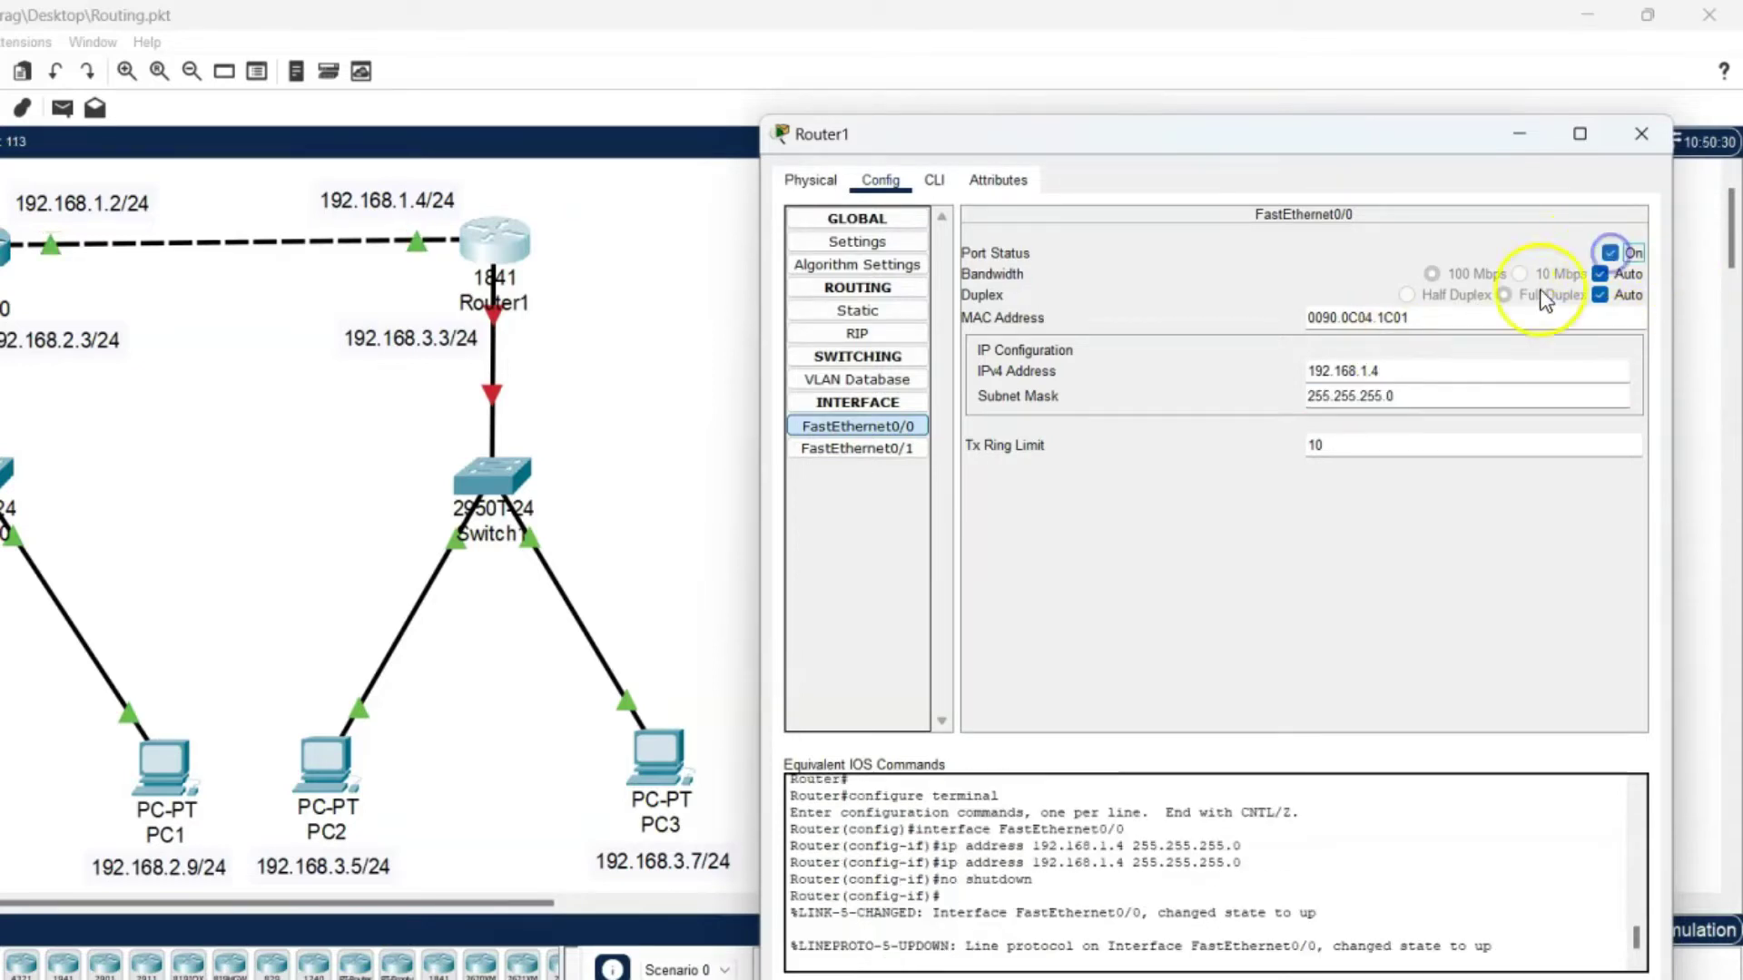
- Set Router1's FastEthernet0/1 to 192.168.3.3 /24, turn it on, and close the window
{"action": "left_click", "coordinate": [871, 451]}
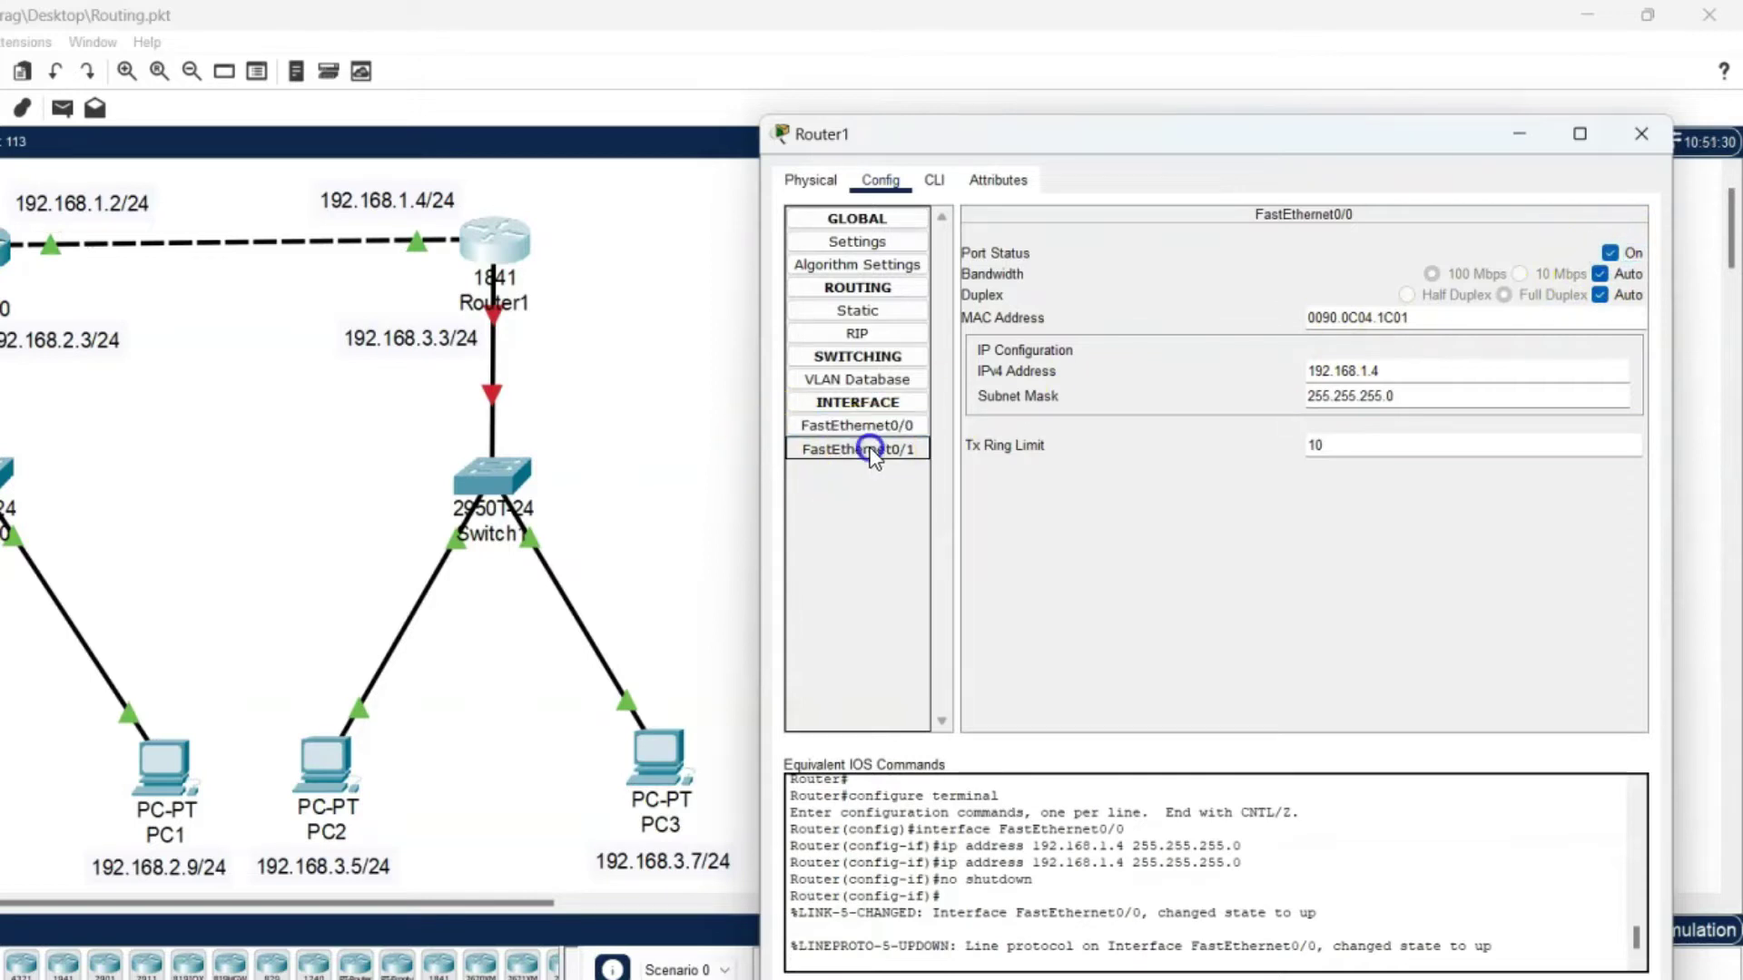
{"action": "left_click", "coordinate": [1386, 372]}
{"action": "type", "text": "192.168"}
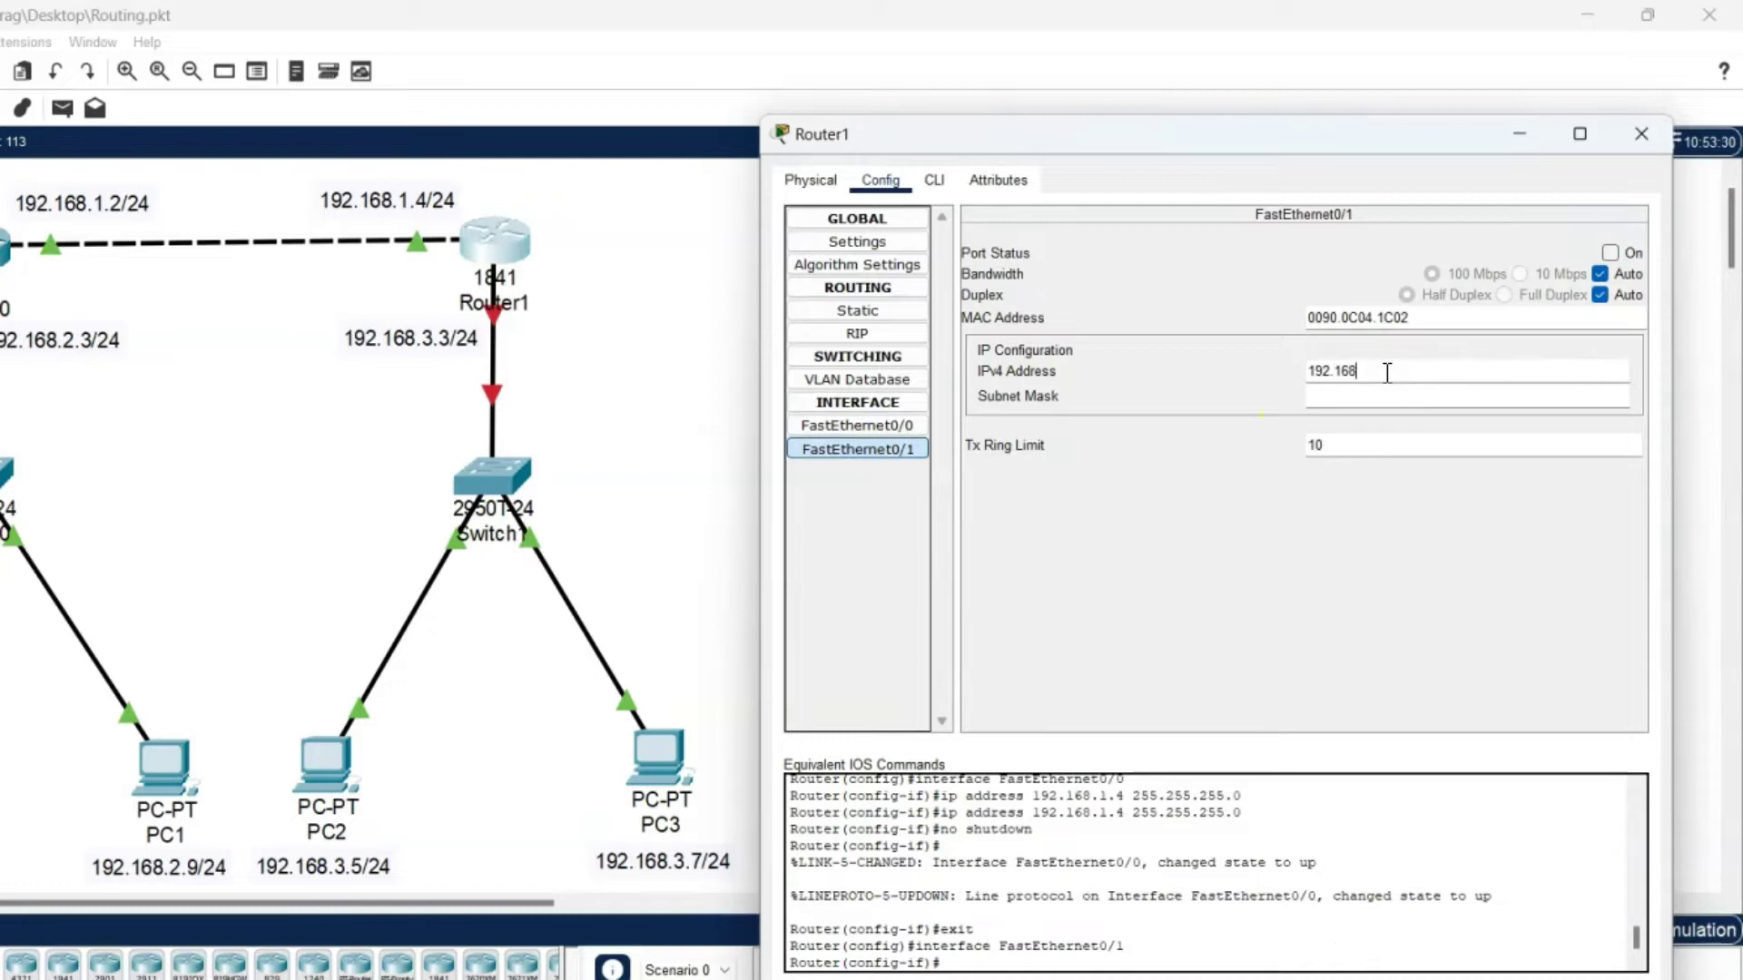
{"action": "type", "text": ".3.3"}
{"action": "key", "text": "Tab"}
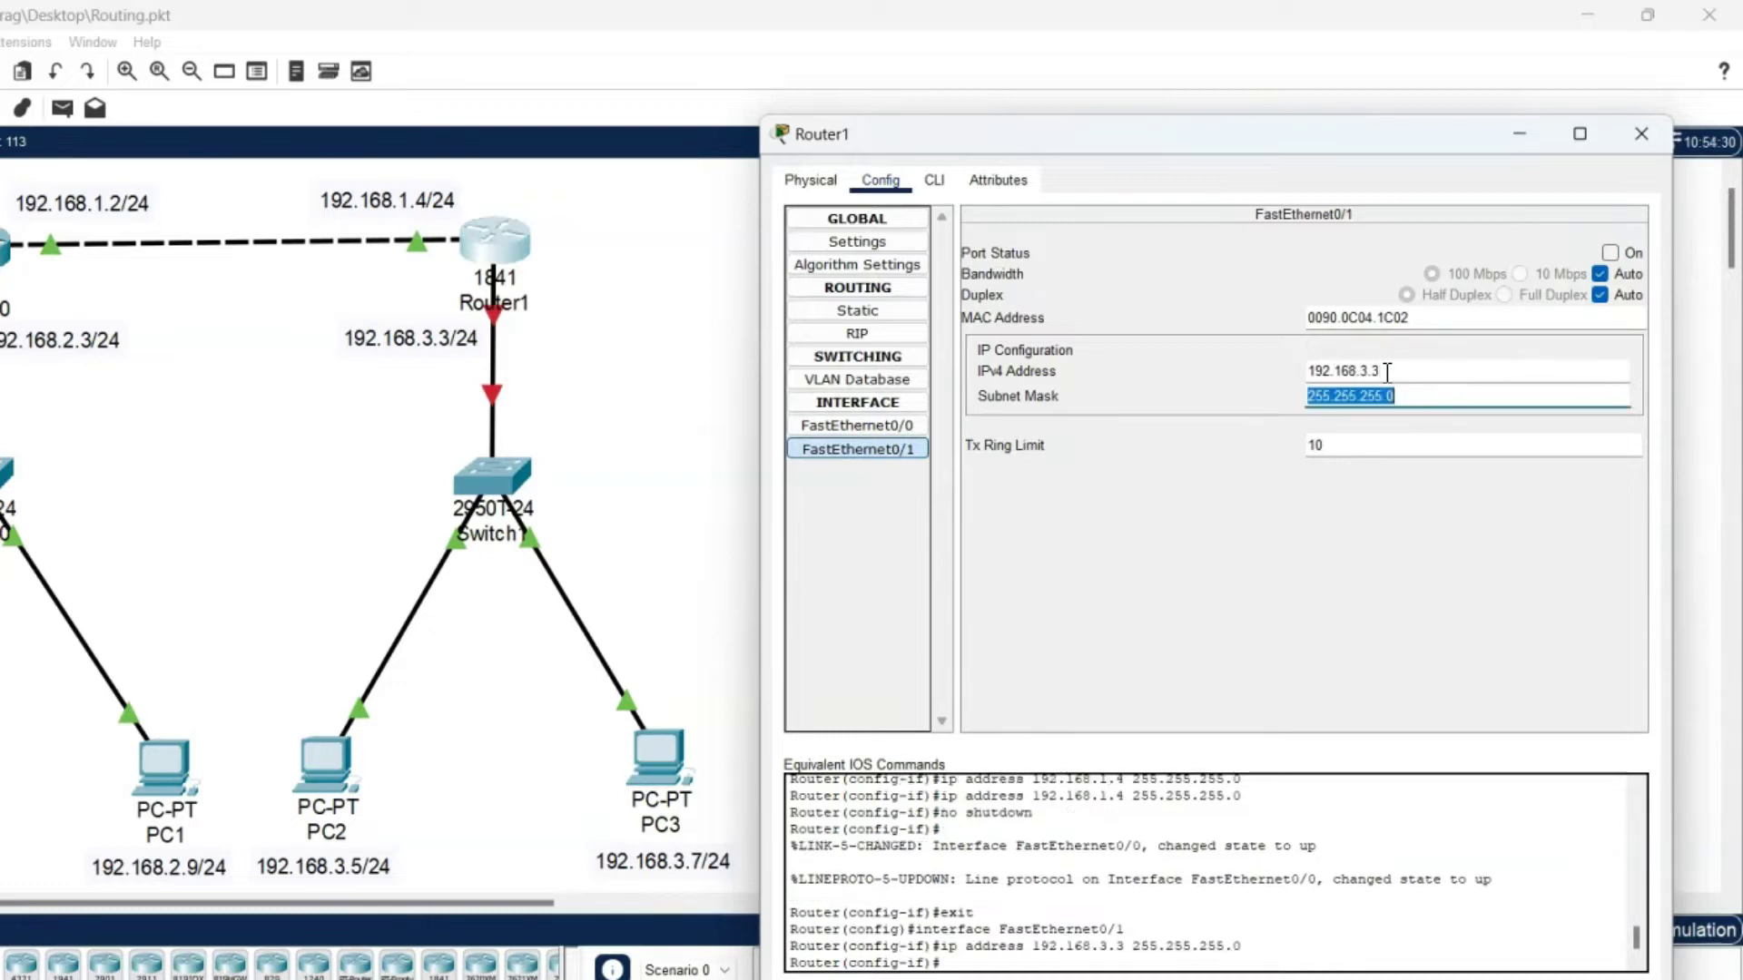
{"action": "left_click", "coordinate": [1610, 253]}
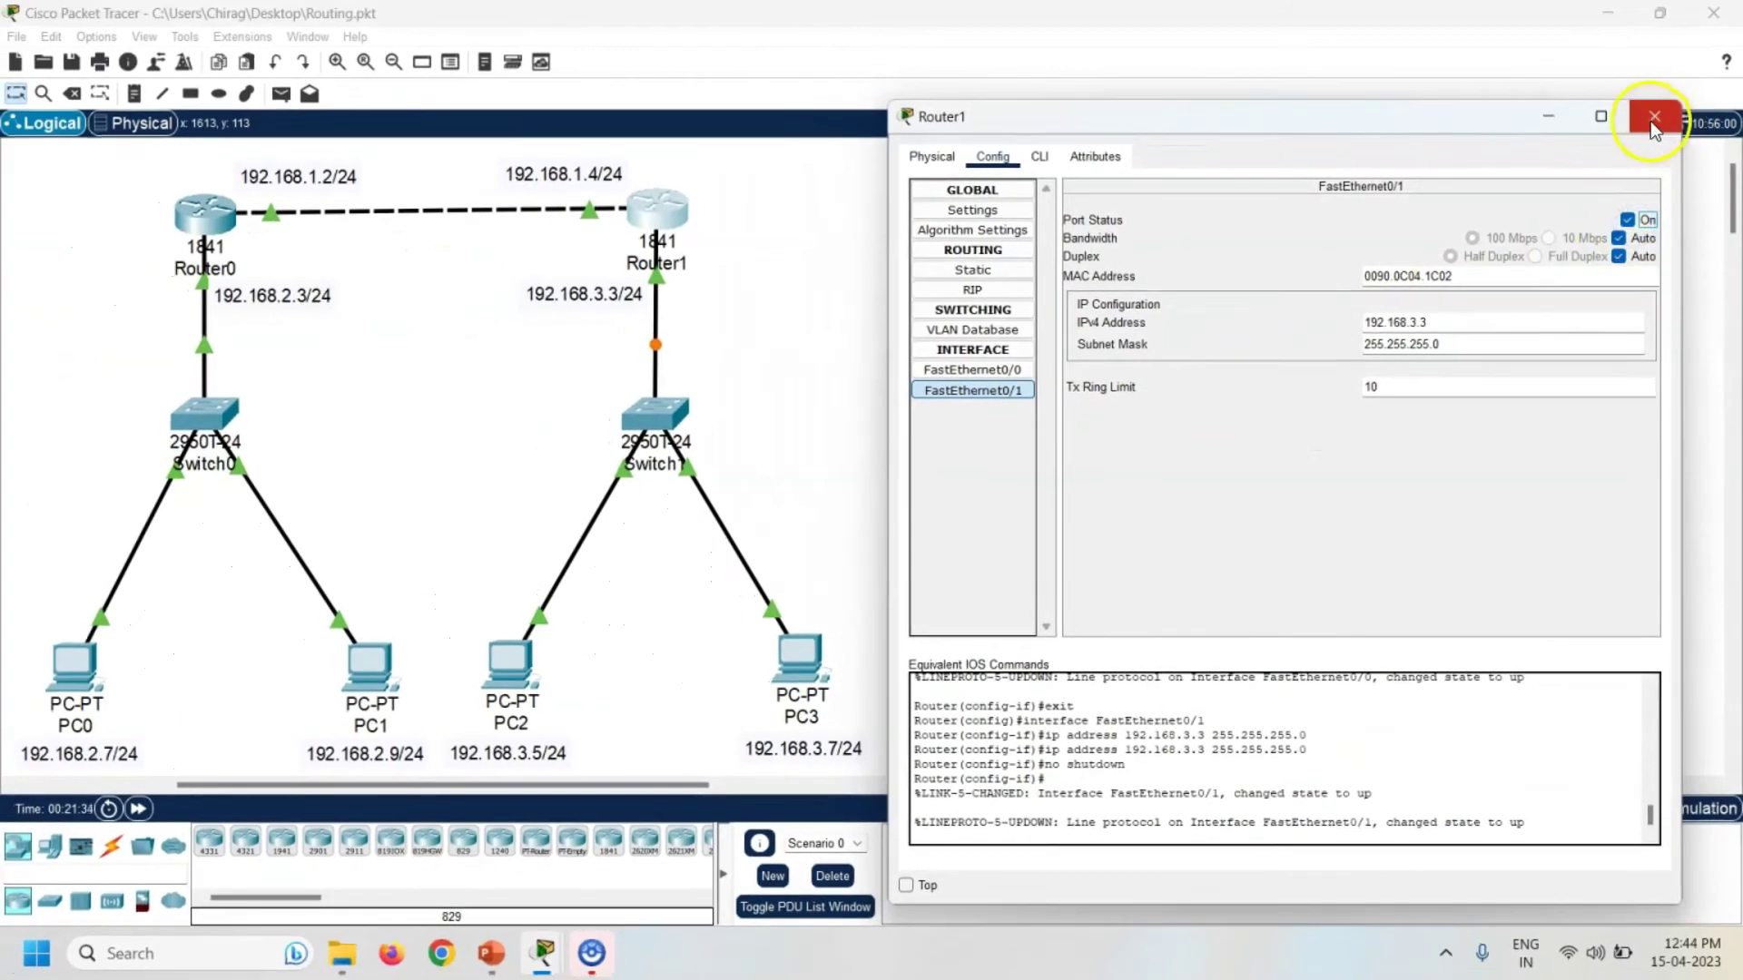
{"action": "left_click", "coordinate": [1652, 118]}
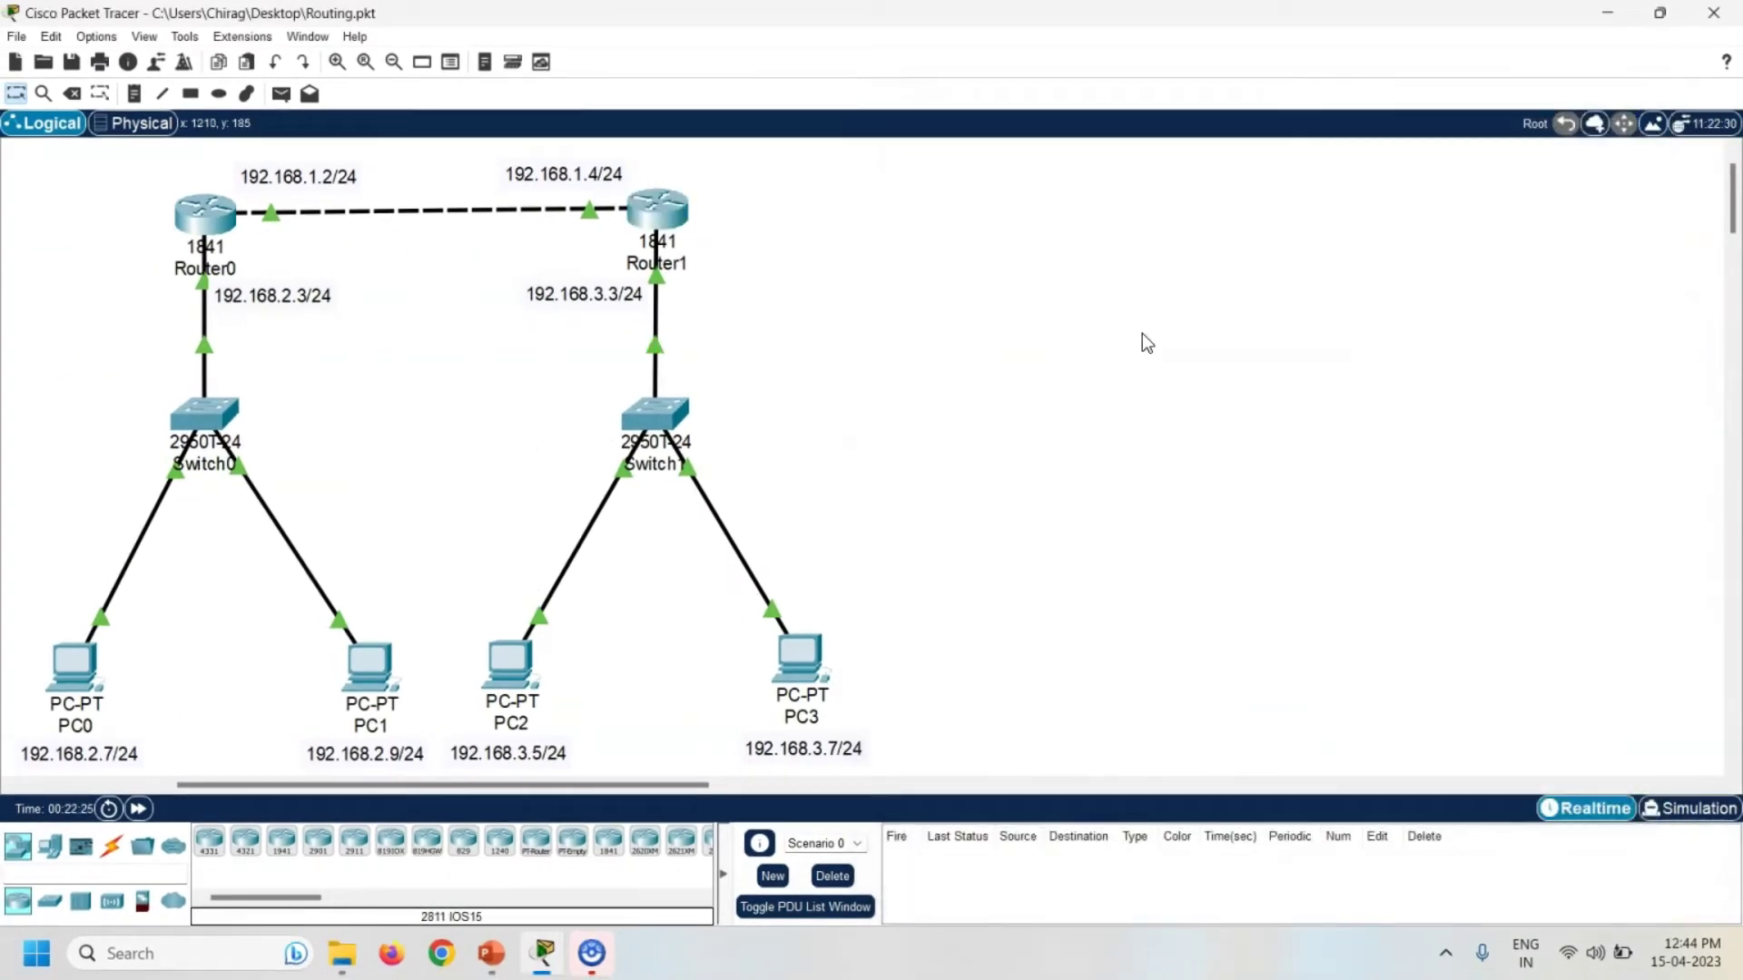
- Send a simple PDU from PC0 to PC1, which succeeds, then delete that entry
{"action": "left_click", "coordinate": [281, 94]}
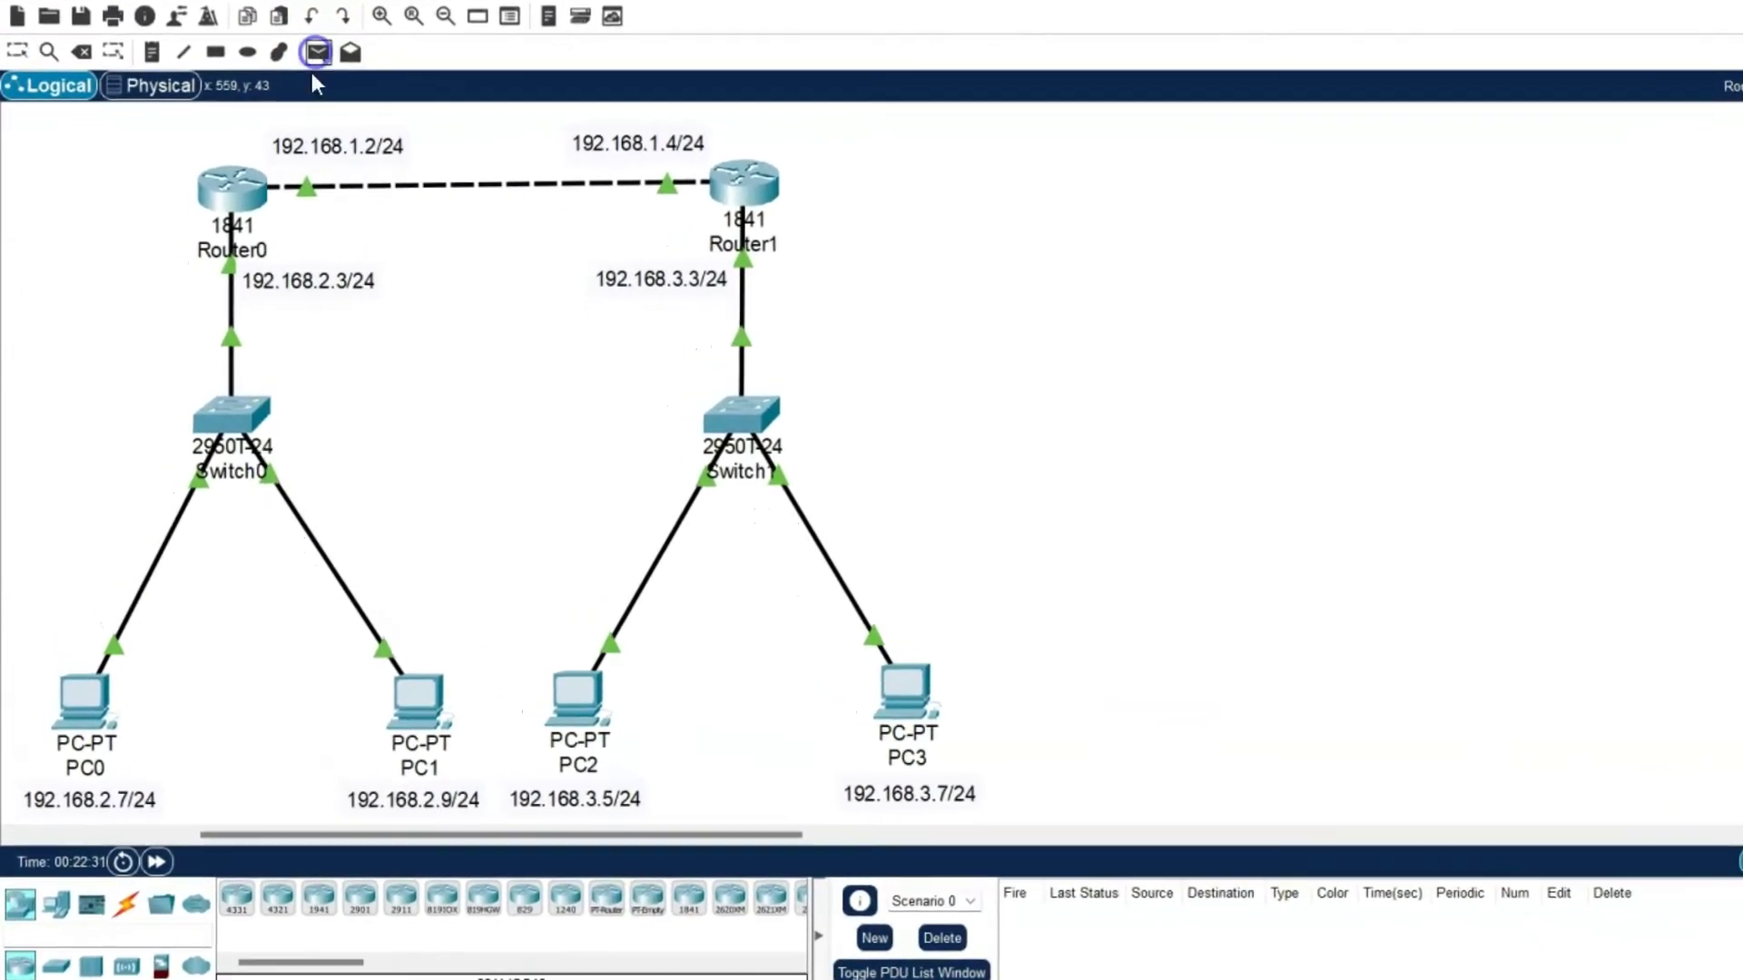
{"action": "left_click", "coordinate": [89, 703]}
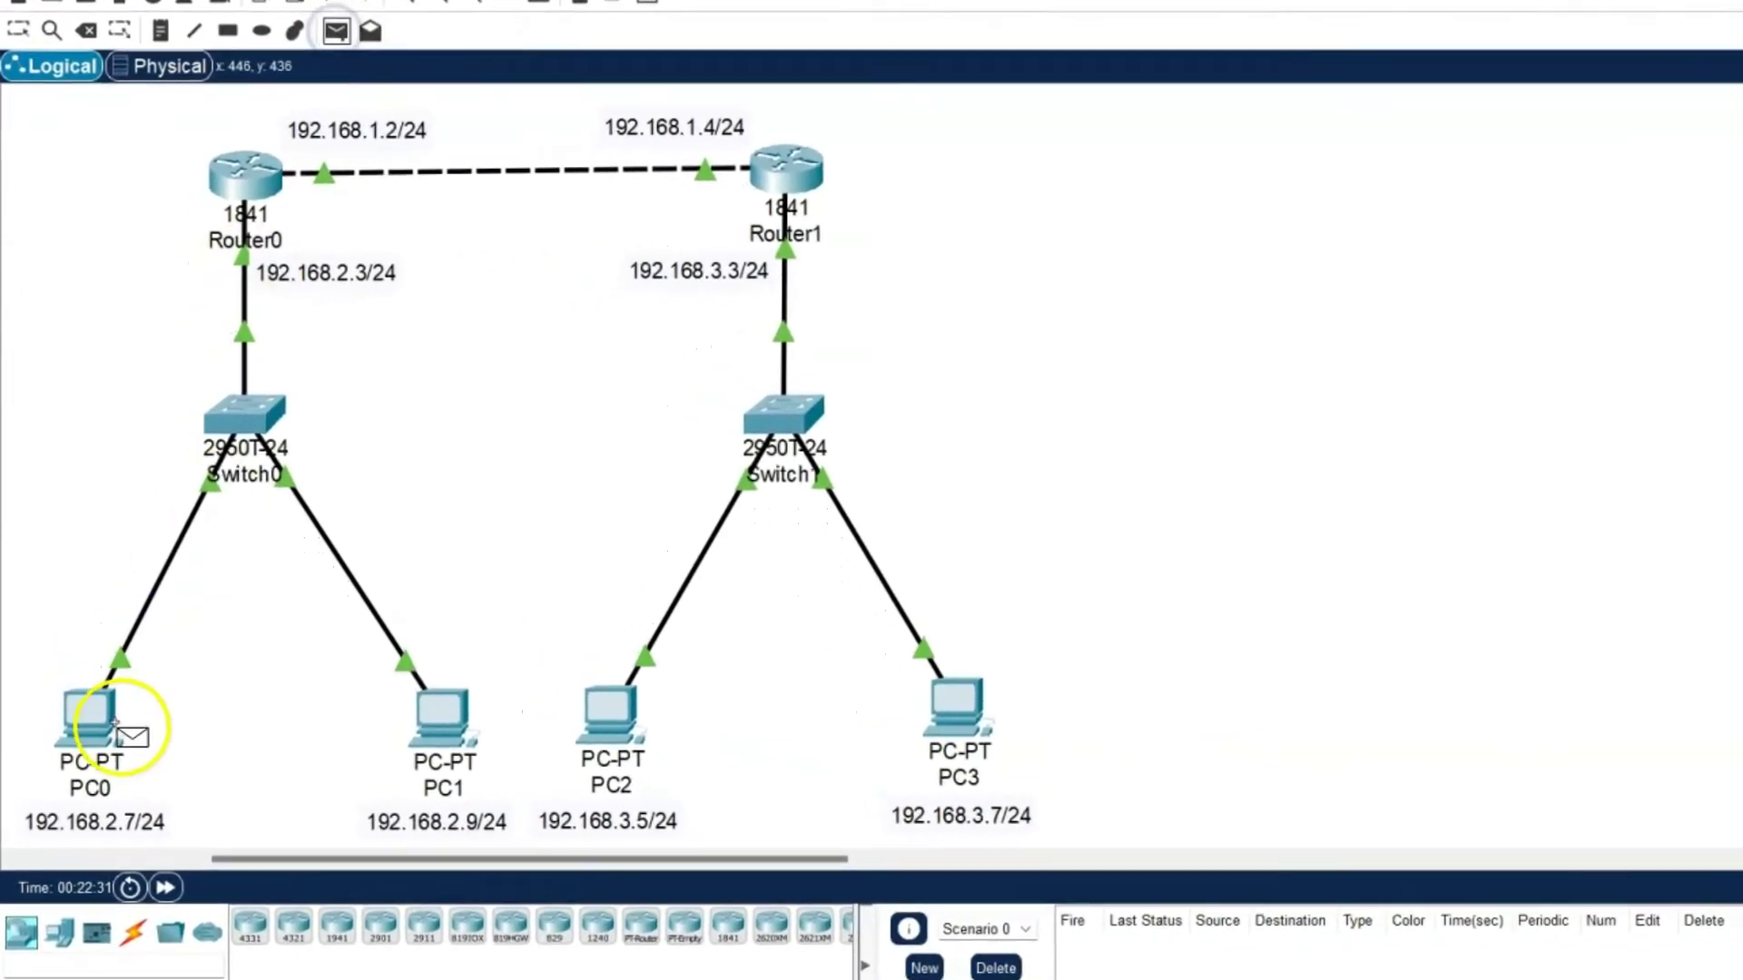
{"action": "left_click", "coordinate": [417, 694]}
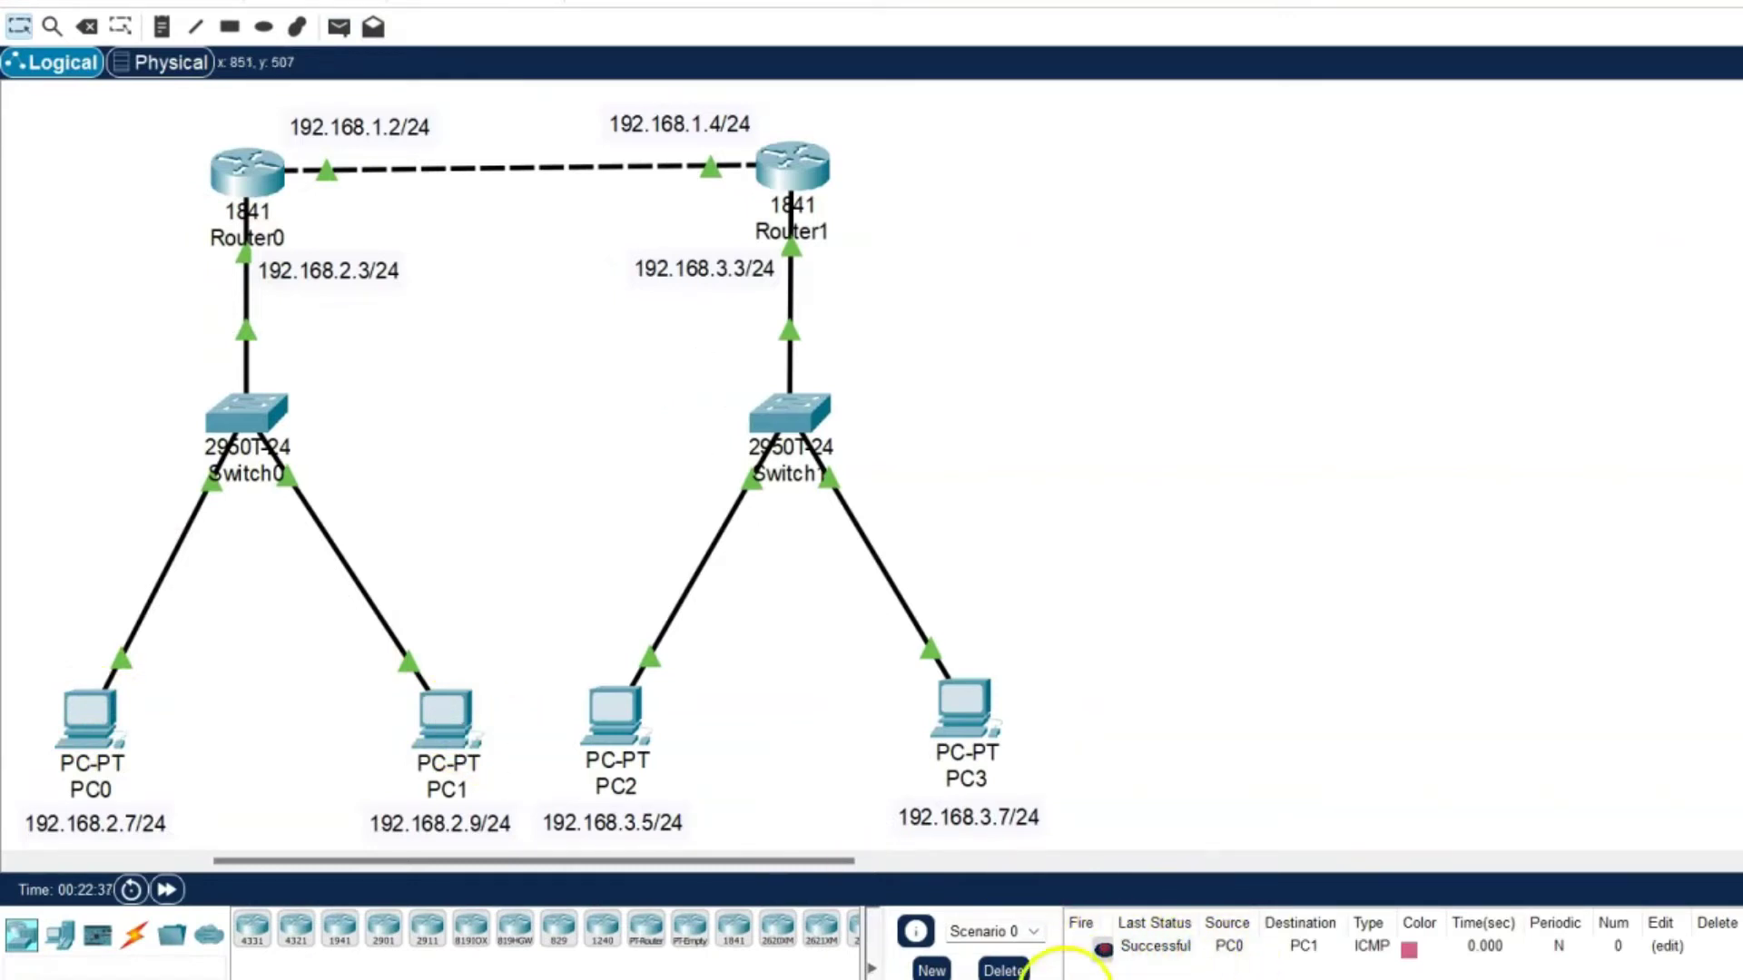
{"action": "left_click", "coordinate": [1004, 970]}
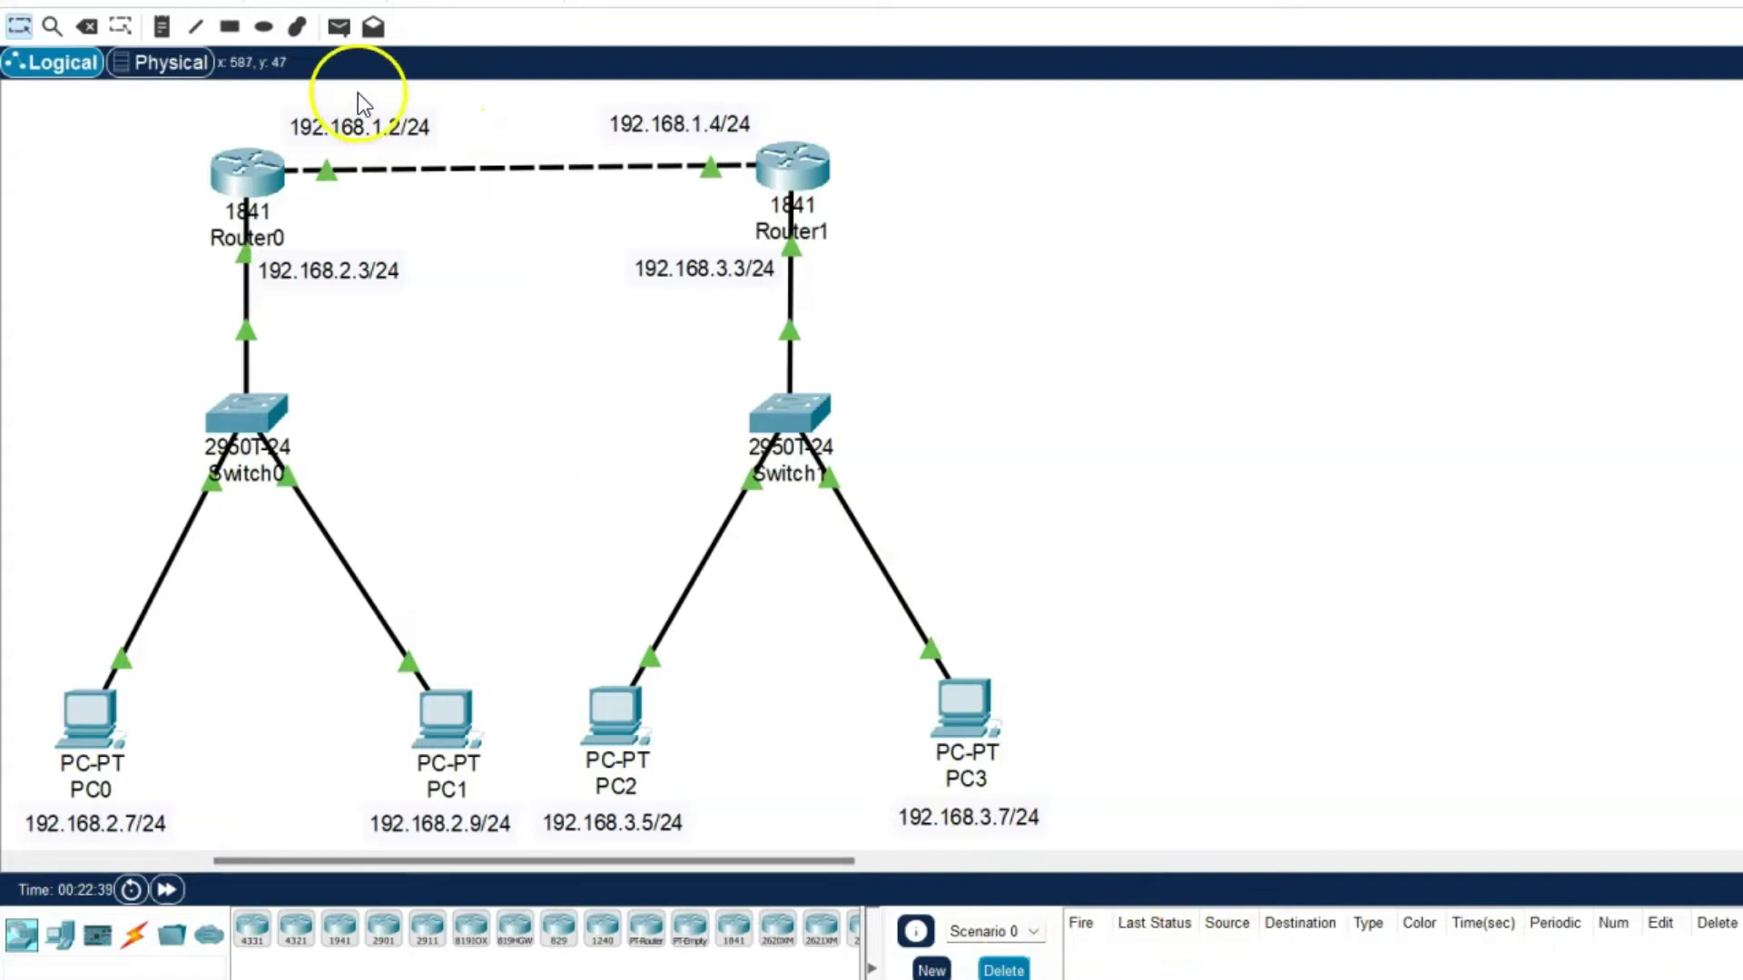
- Add simple PDUs PC0→PC2 and PC1→PC3; both report Failed
{"action": "left_click", "coordinate": [339, 26]}
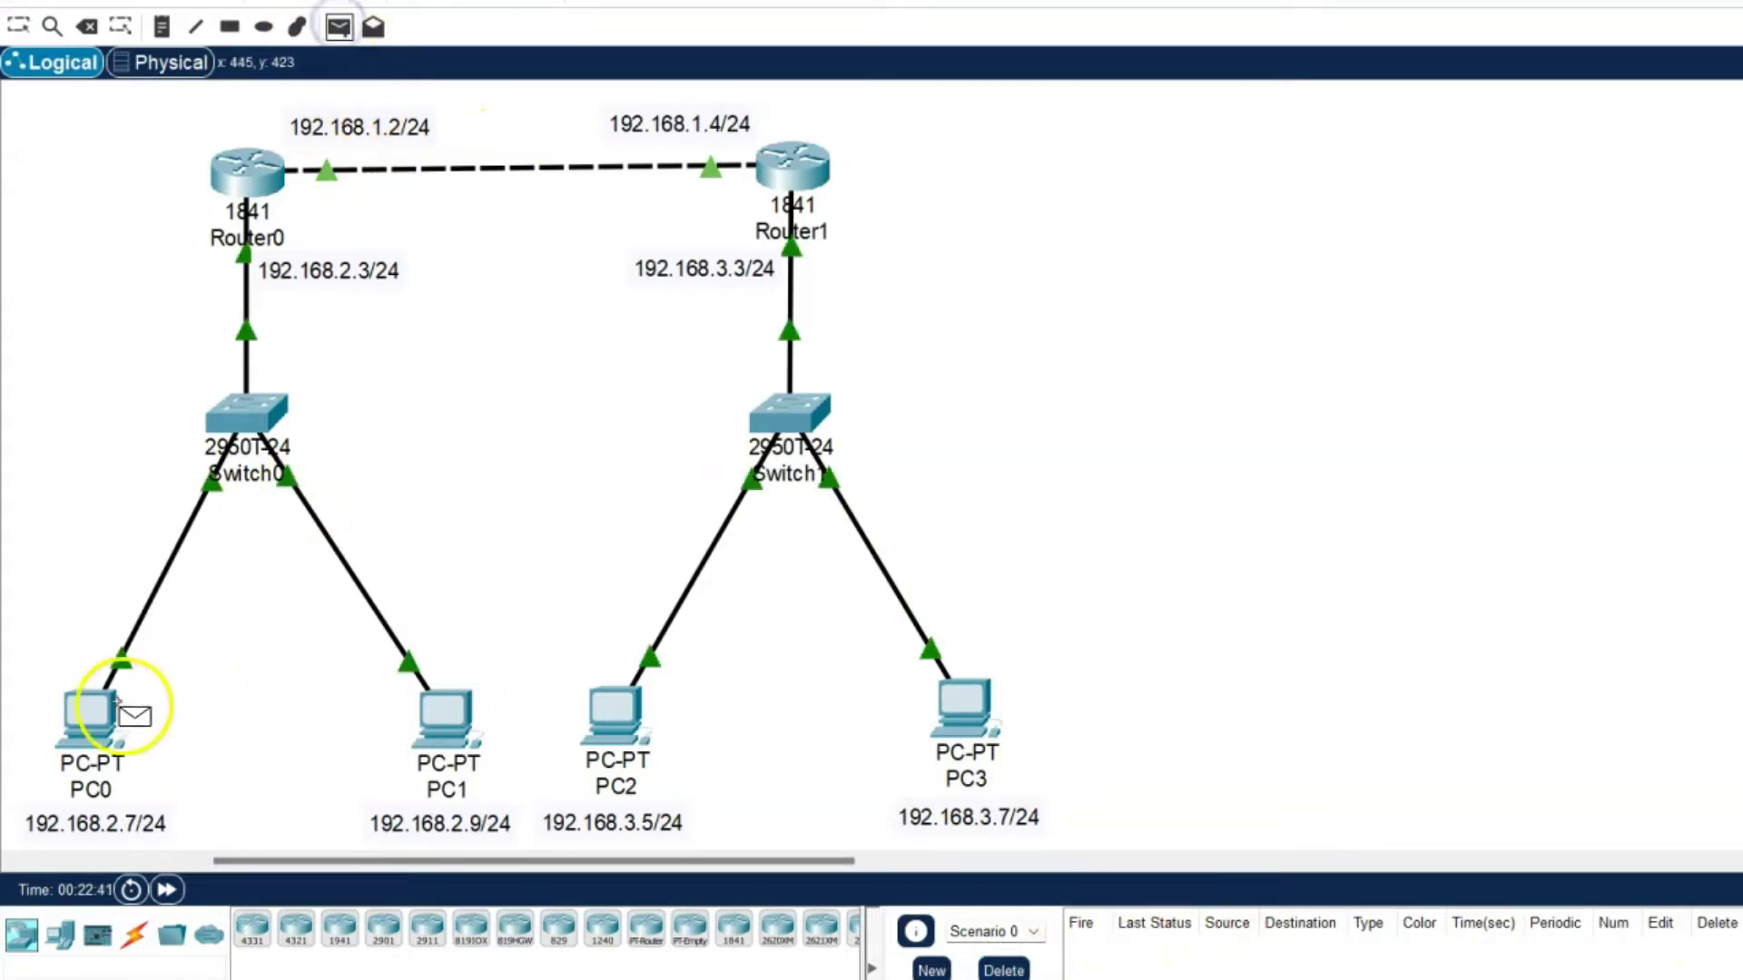
{"action": "left_click", "coordinate": [84, 711]}
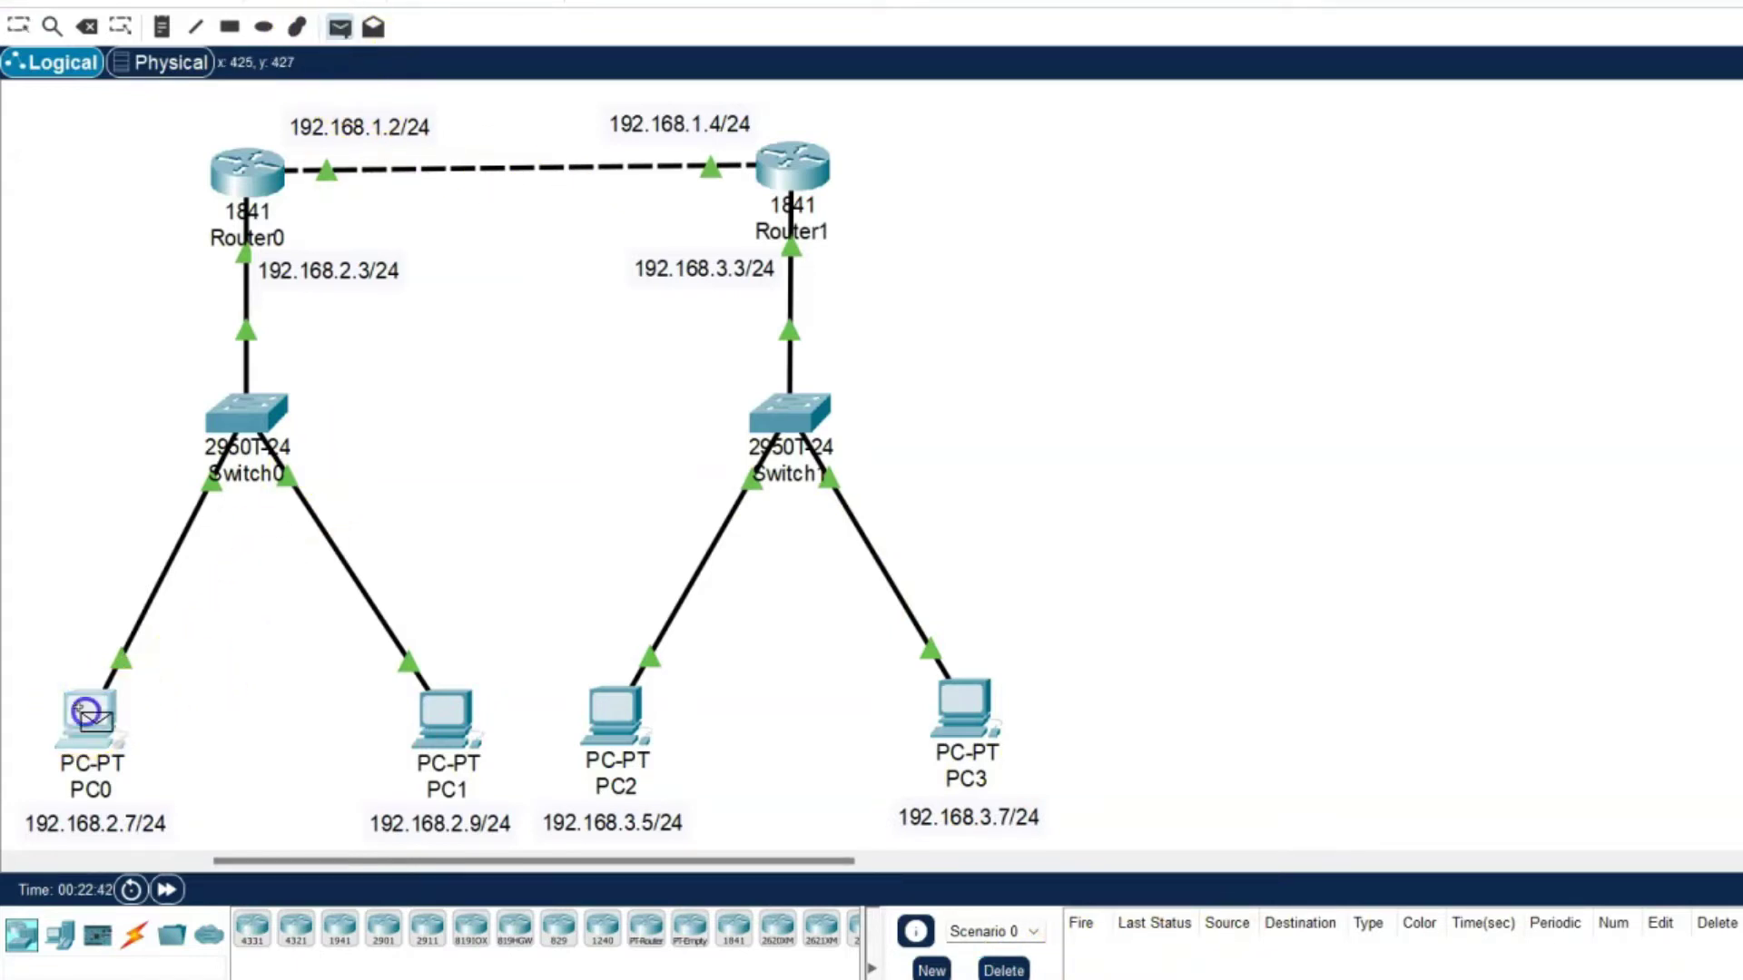
{"action": "left_click", "coordinate": [618, 710]}
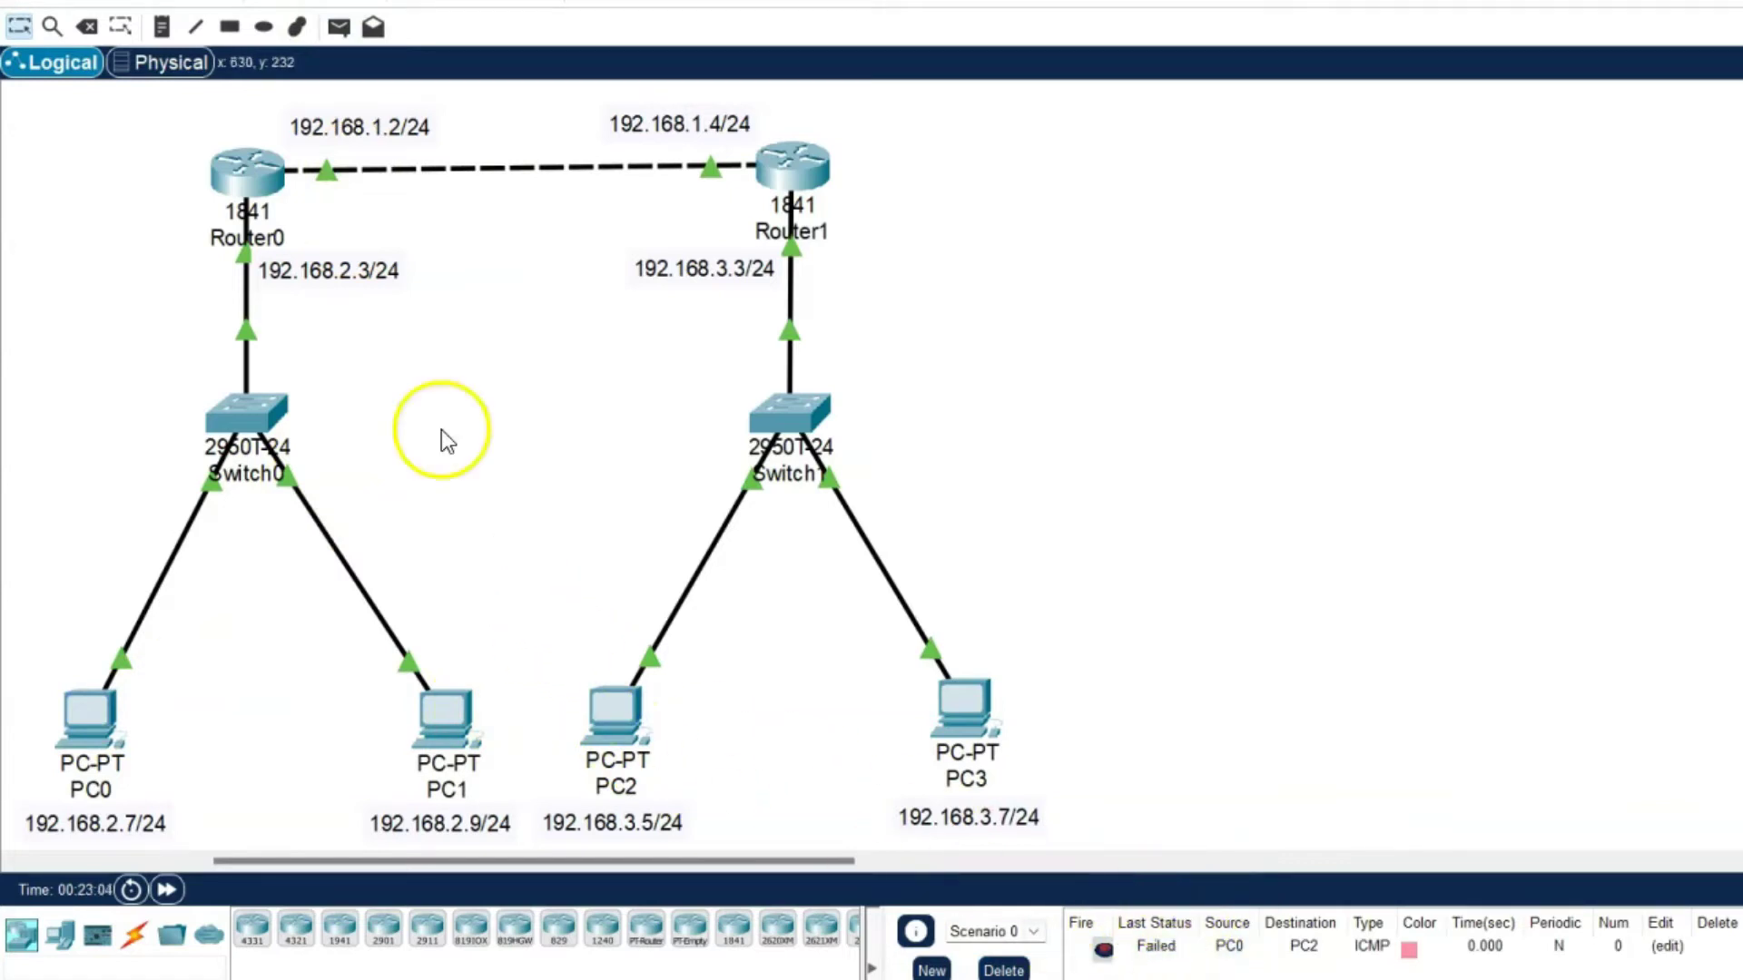
{"action": "left_click", "coordinate": [337, 26]}
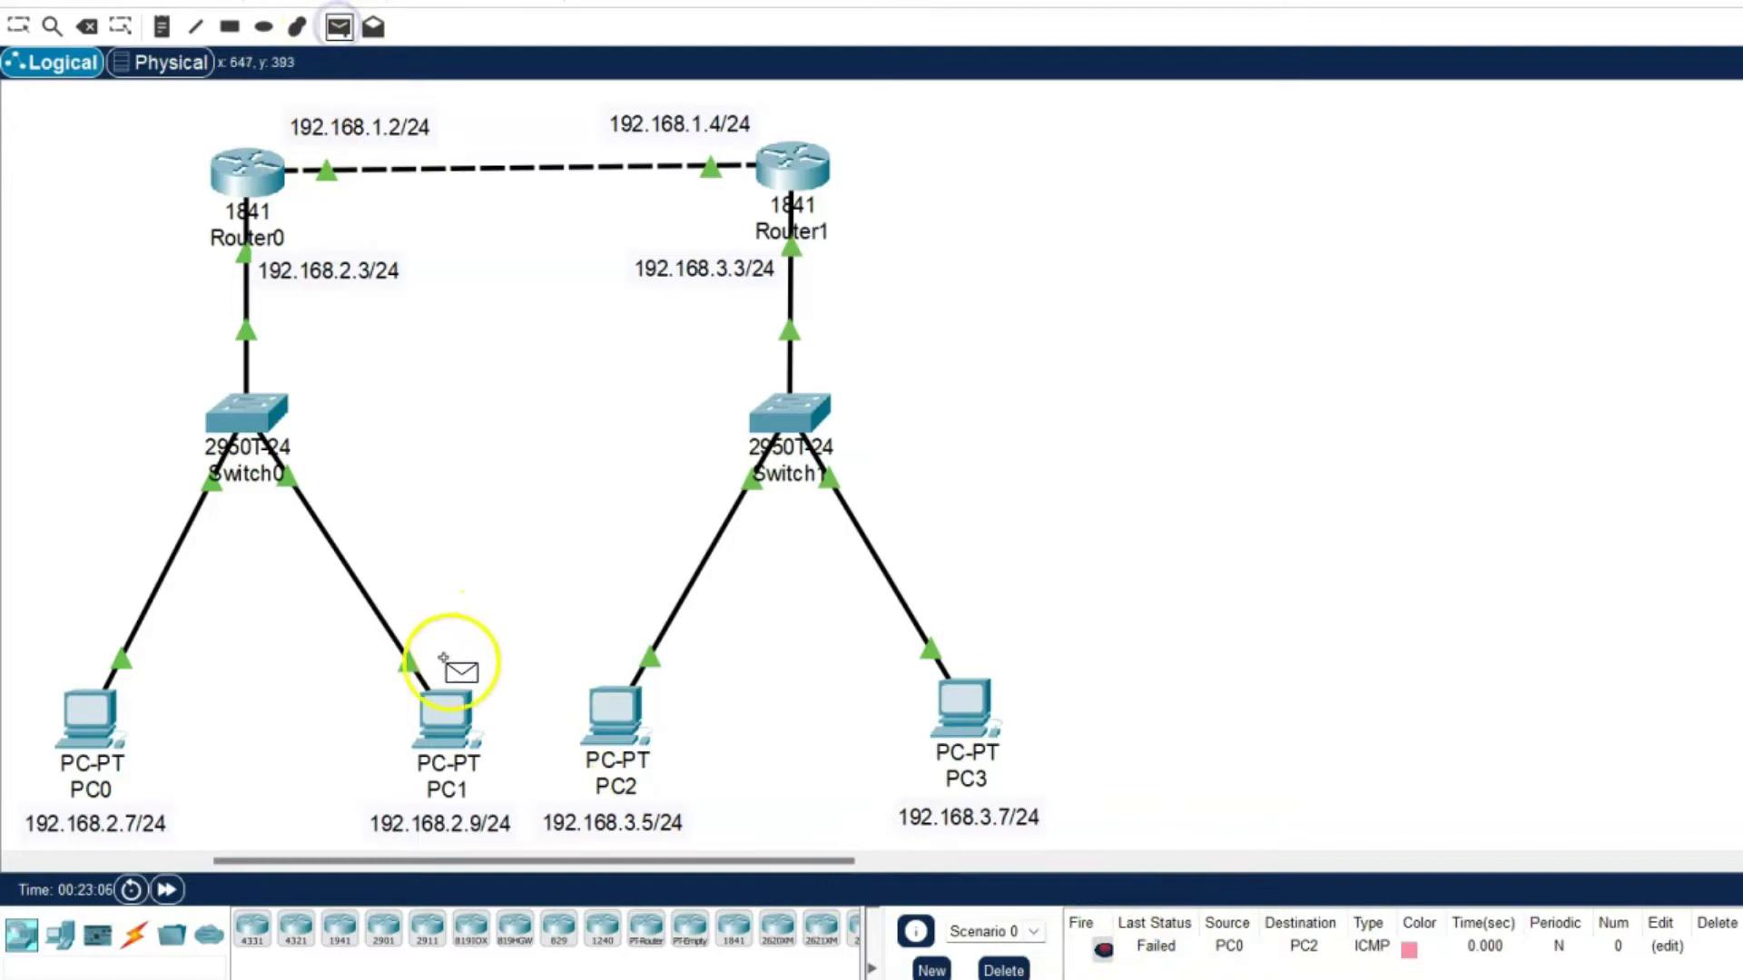
{"action": "left_click", "coordinate": [970, 706]}
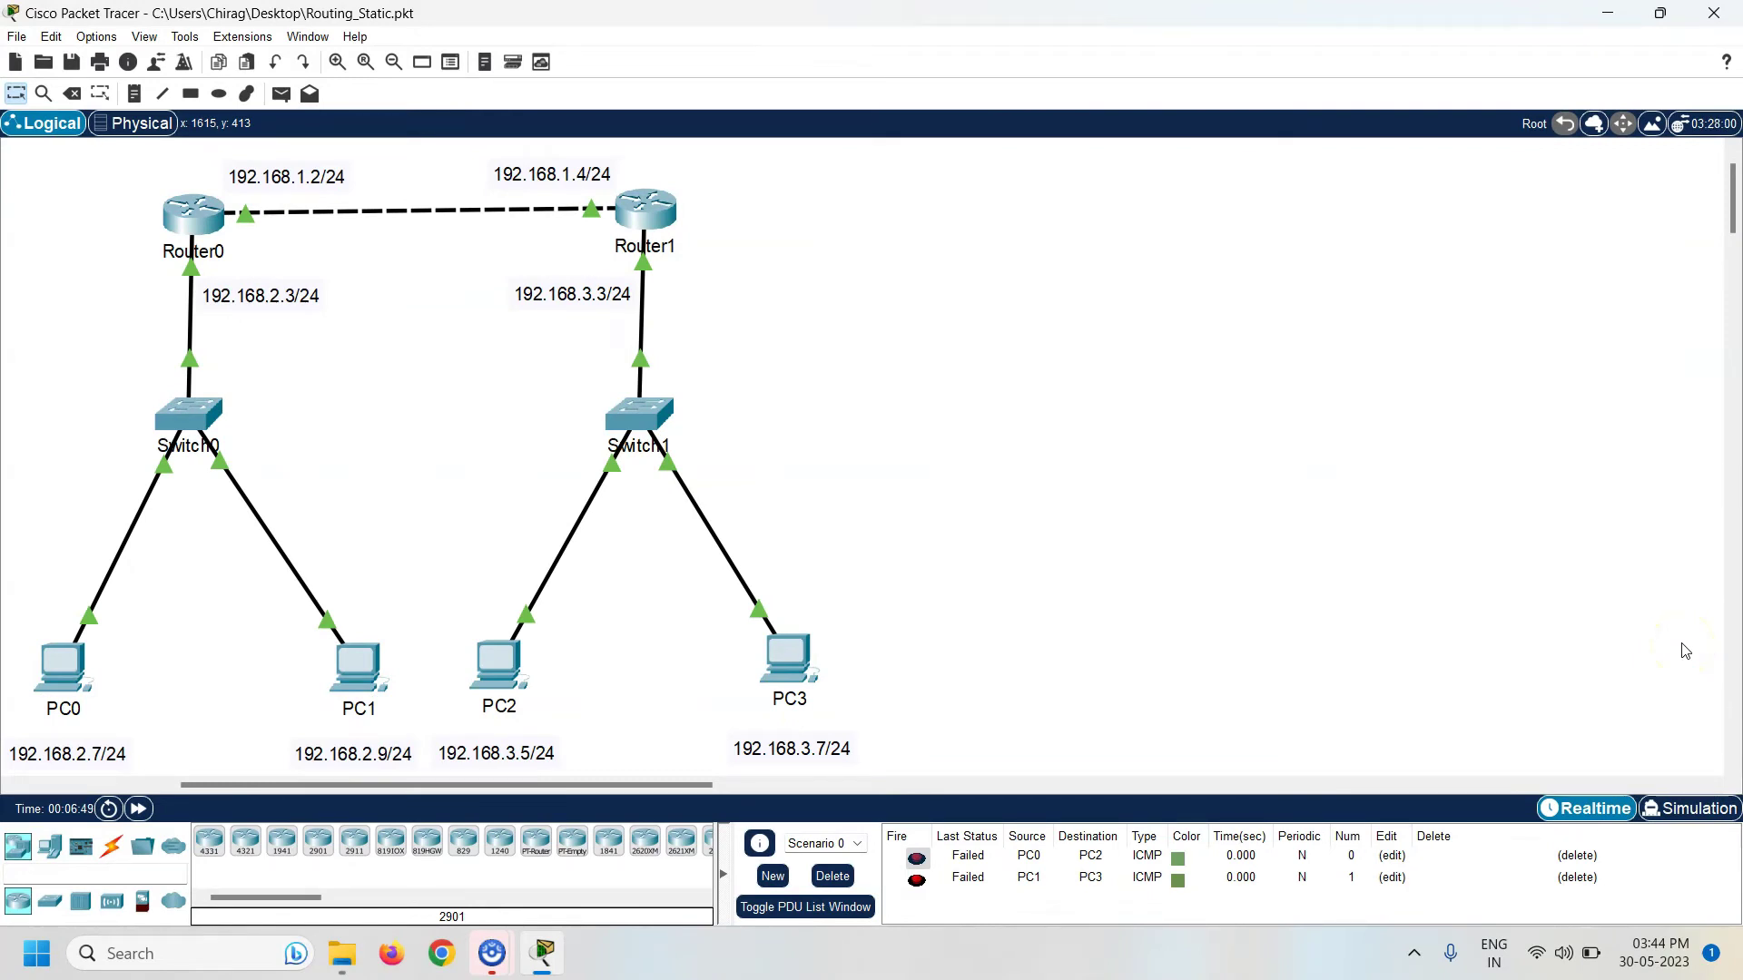
- Open Router0's CLI and enter global configuration mode with conf t
{"action": "left_click", "coordinate": [1683, 651]}
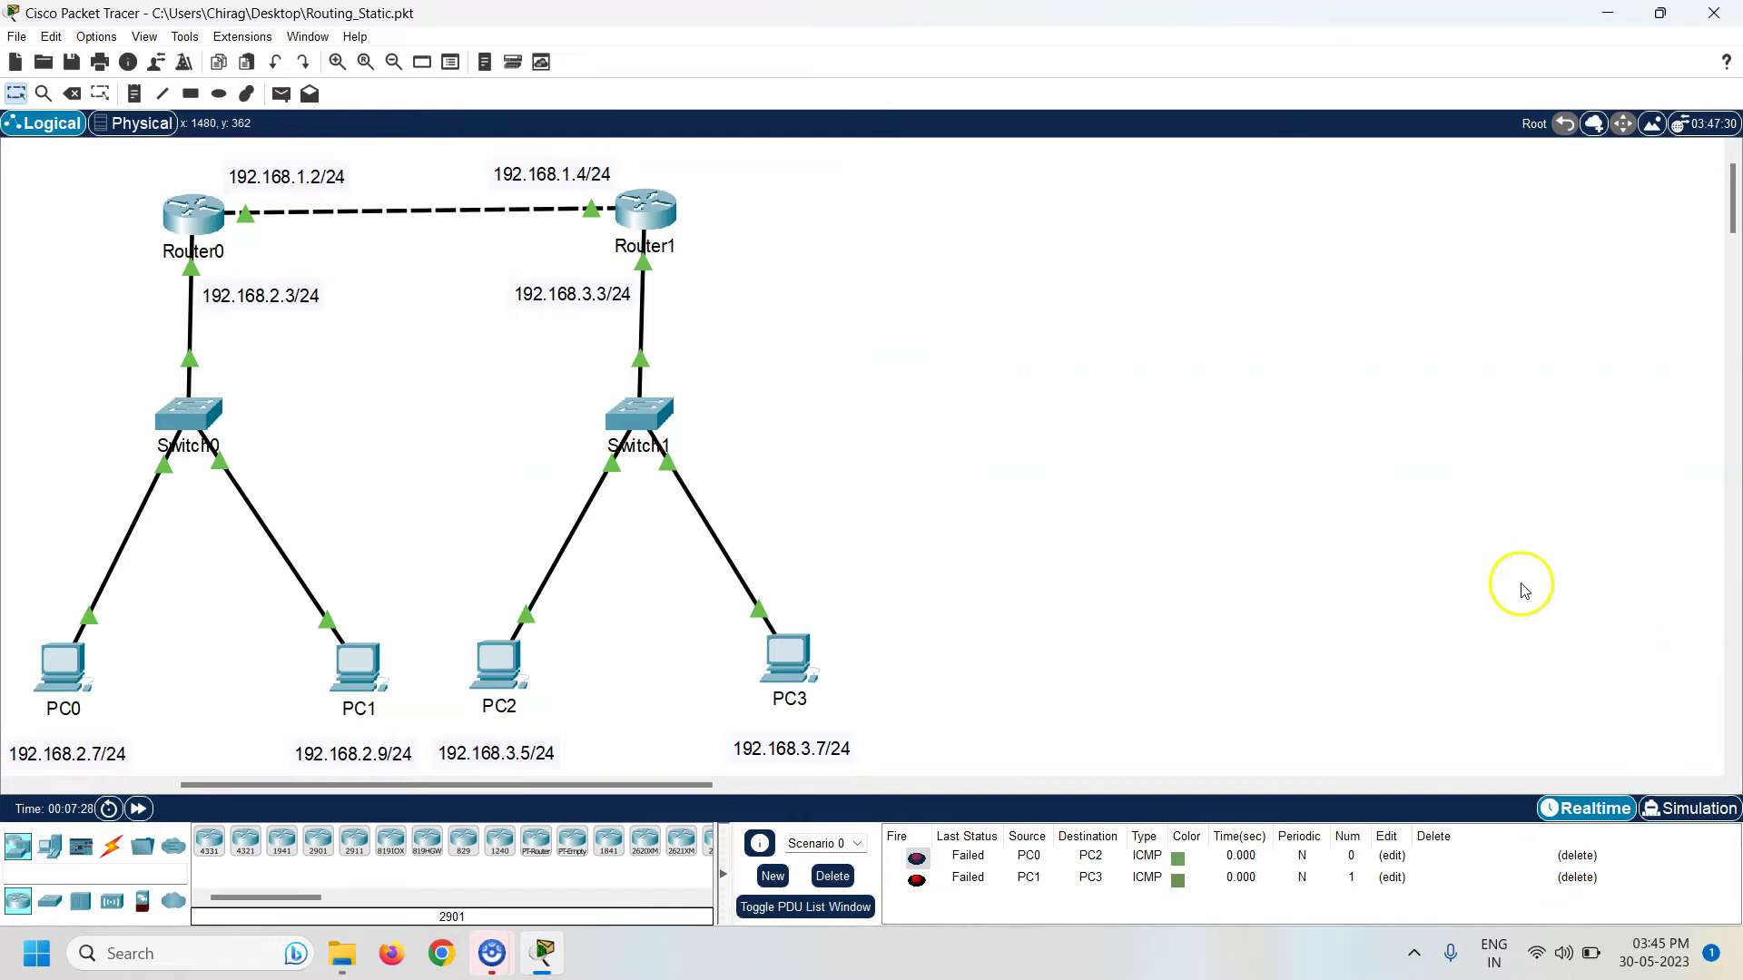
{"action": "left_click", "coordinate": [196, 221]}
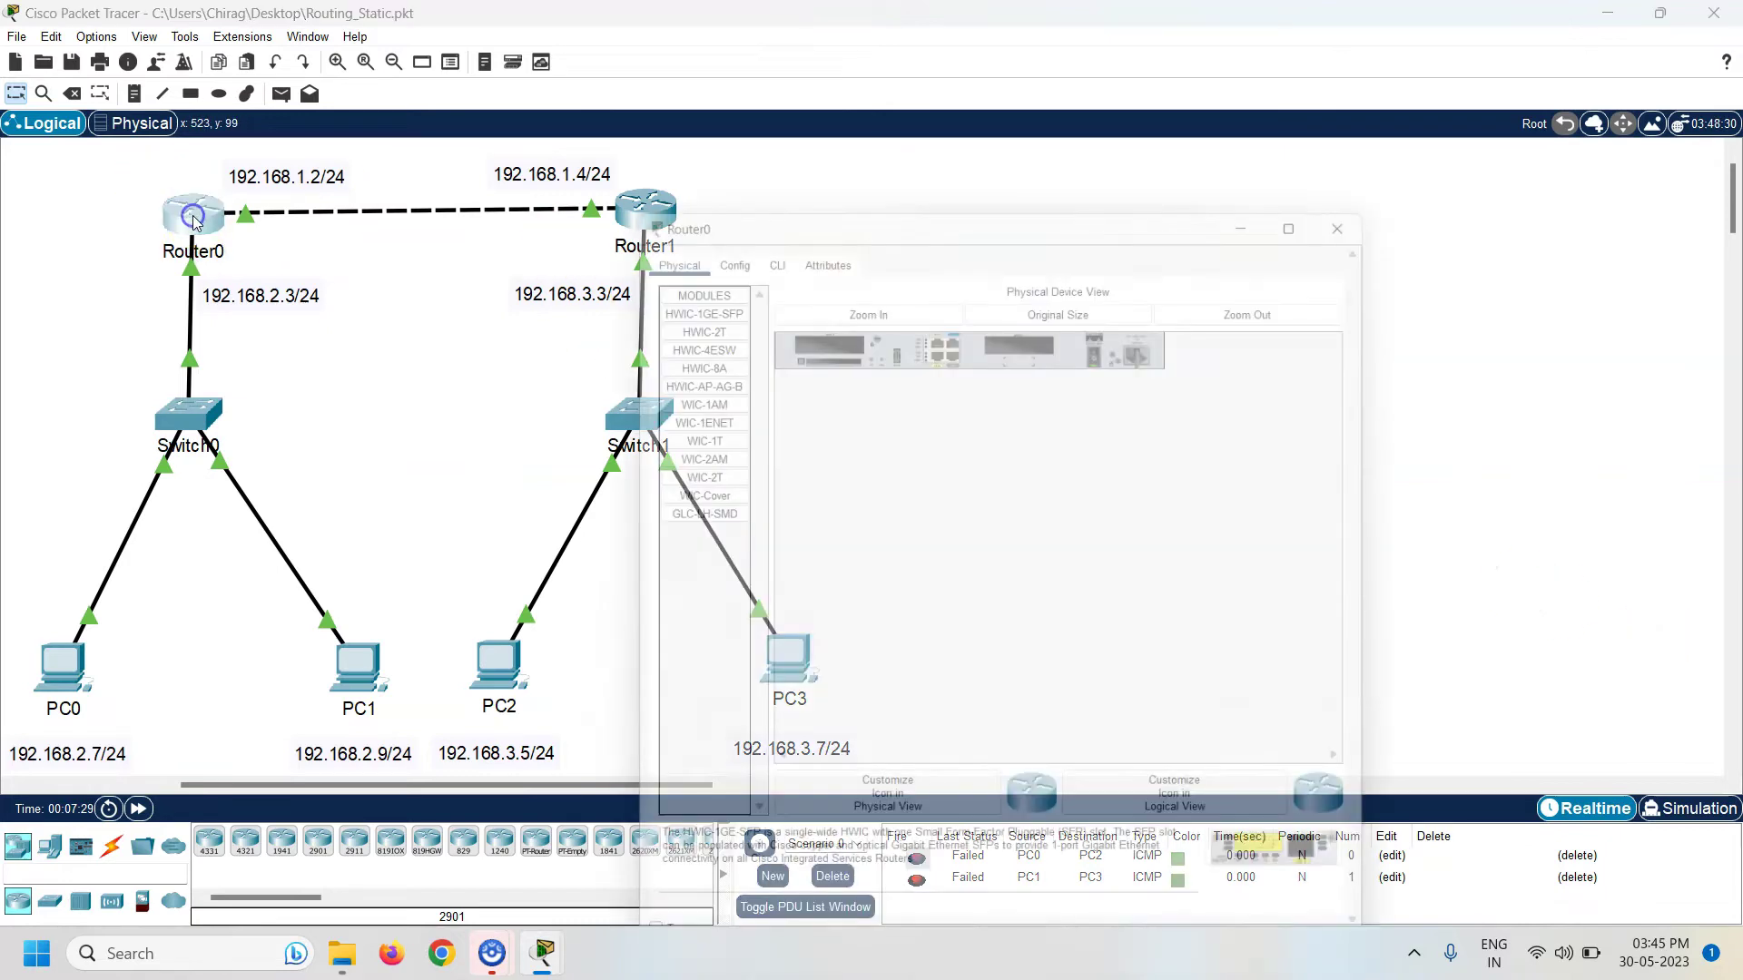
{"action": "left_click_drag", "start_coordinate": [879, 129], "coordinate": [1136, 109]}
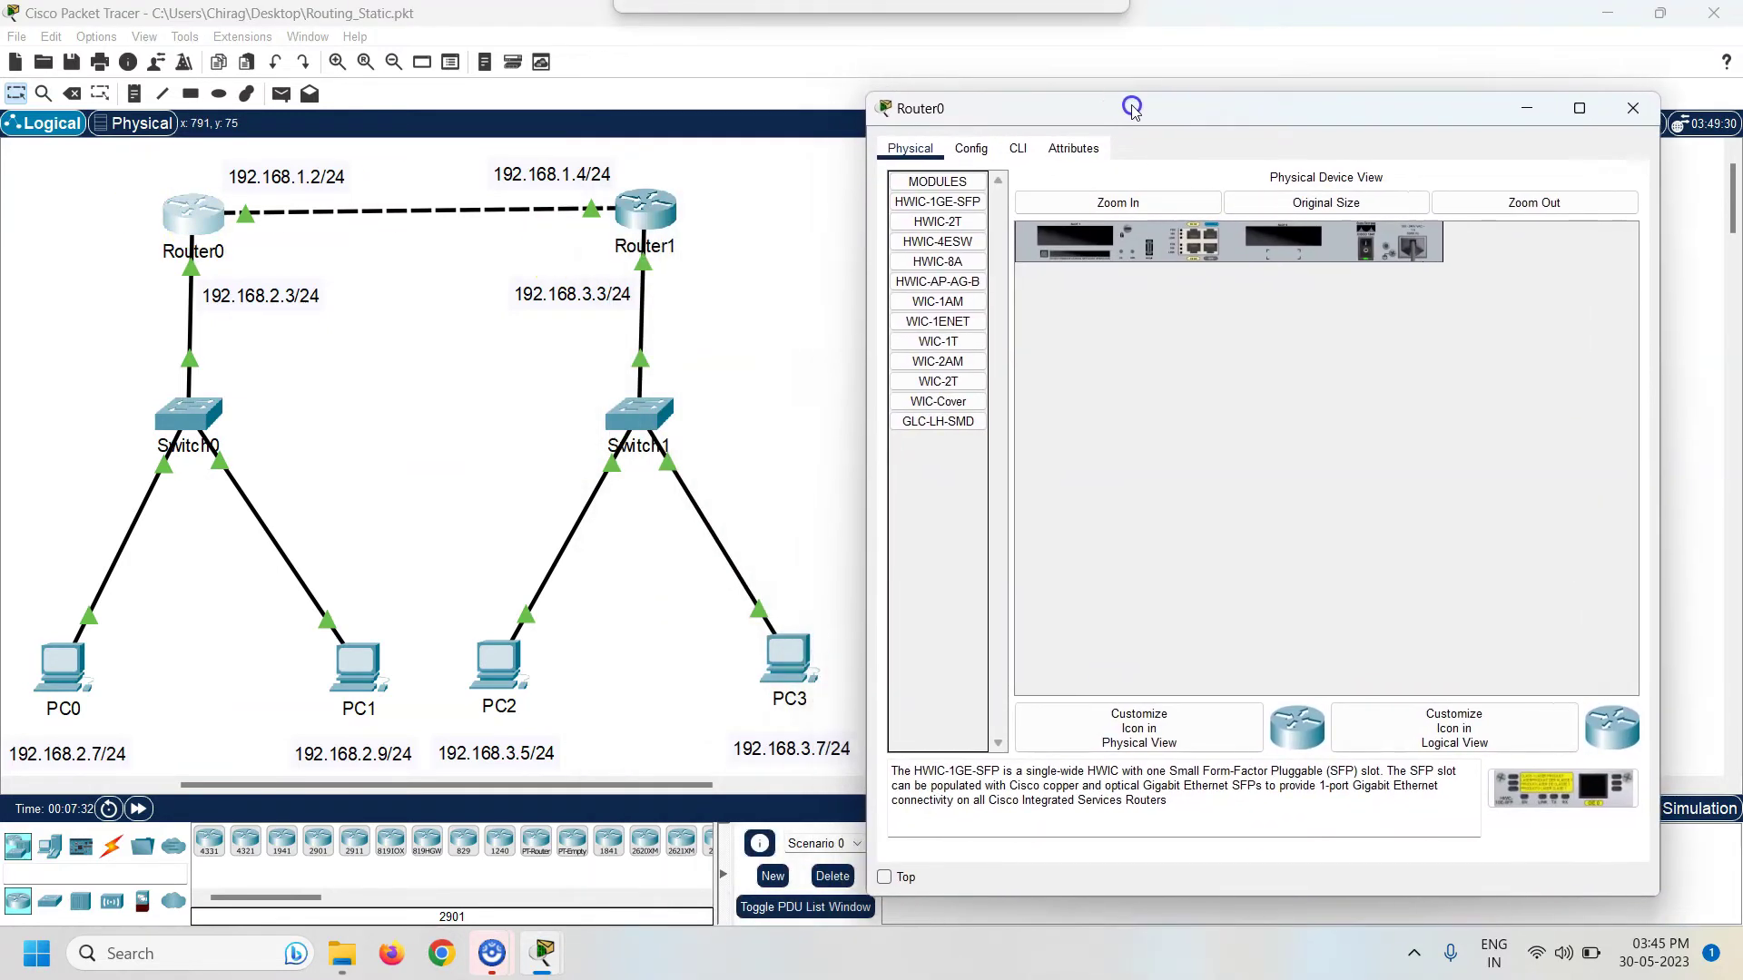
{"action": "left_click", "coordinate": [1038, 147]}
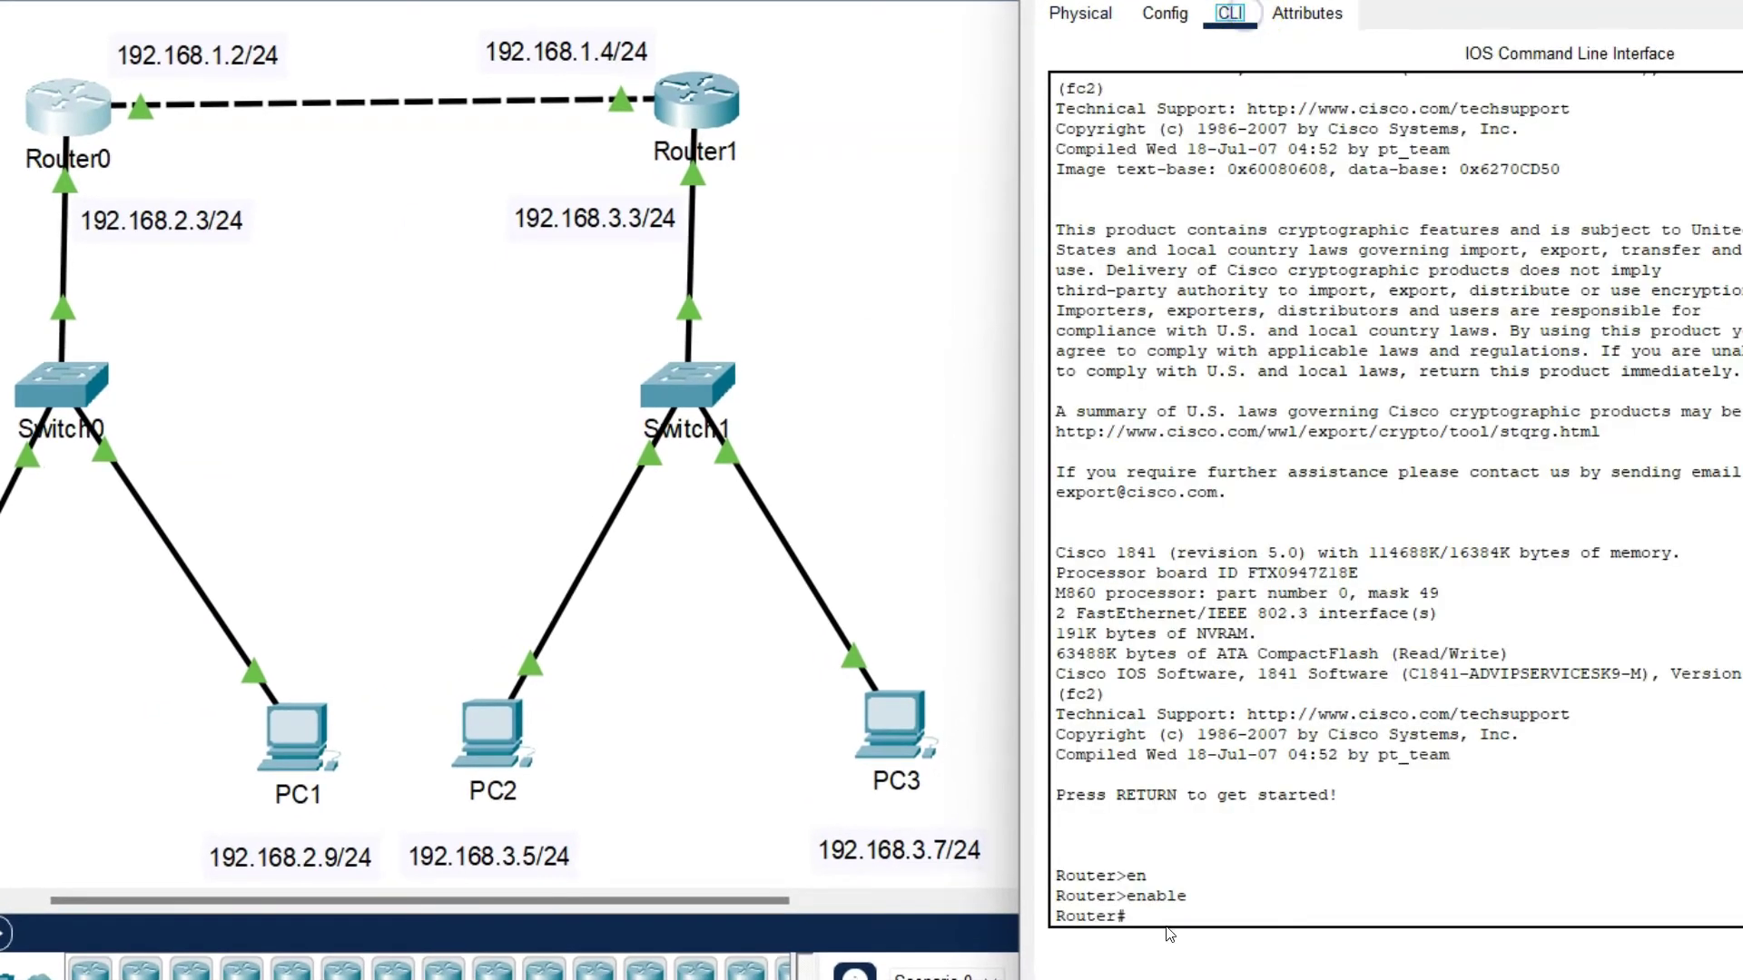
{"action": "type", "text": "coi"}
{"action": "type", "text": "nf t"}
{"action": "key", "text": "Return"}
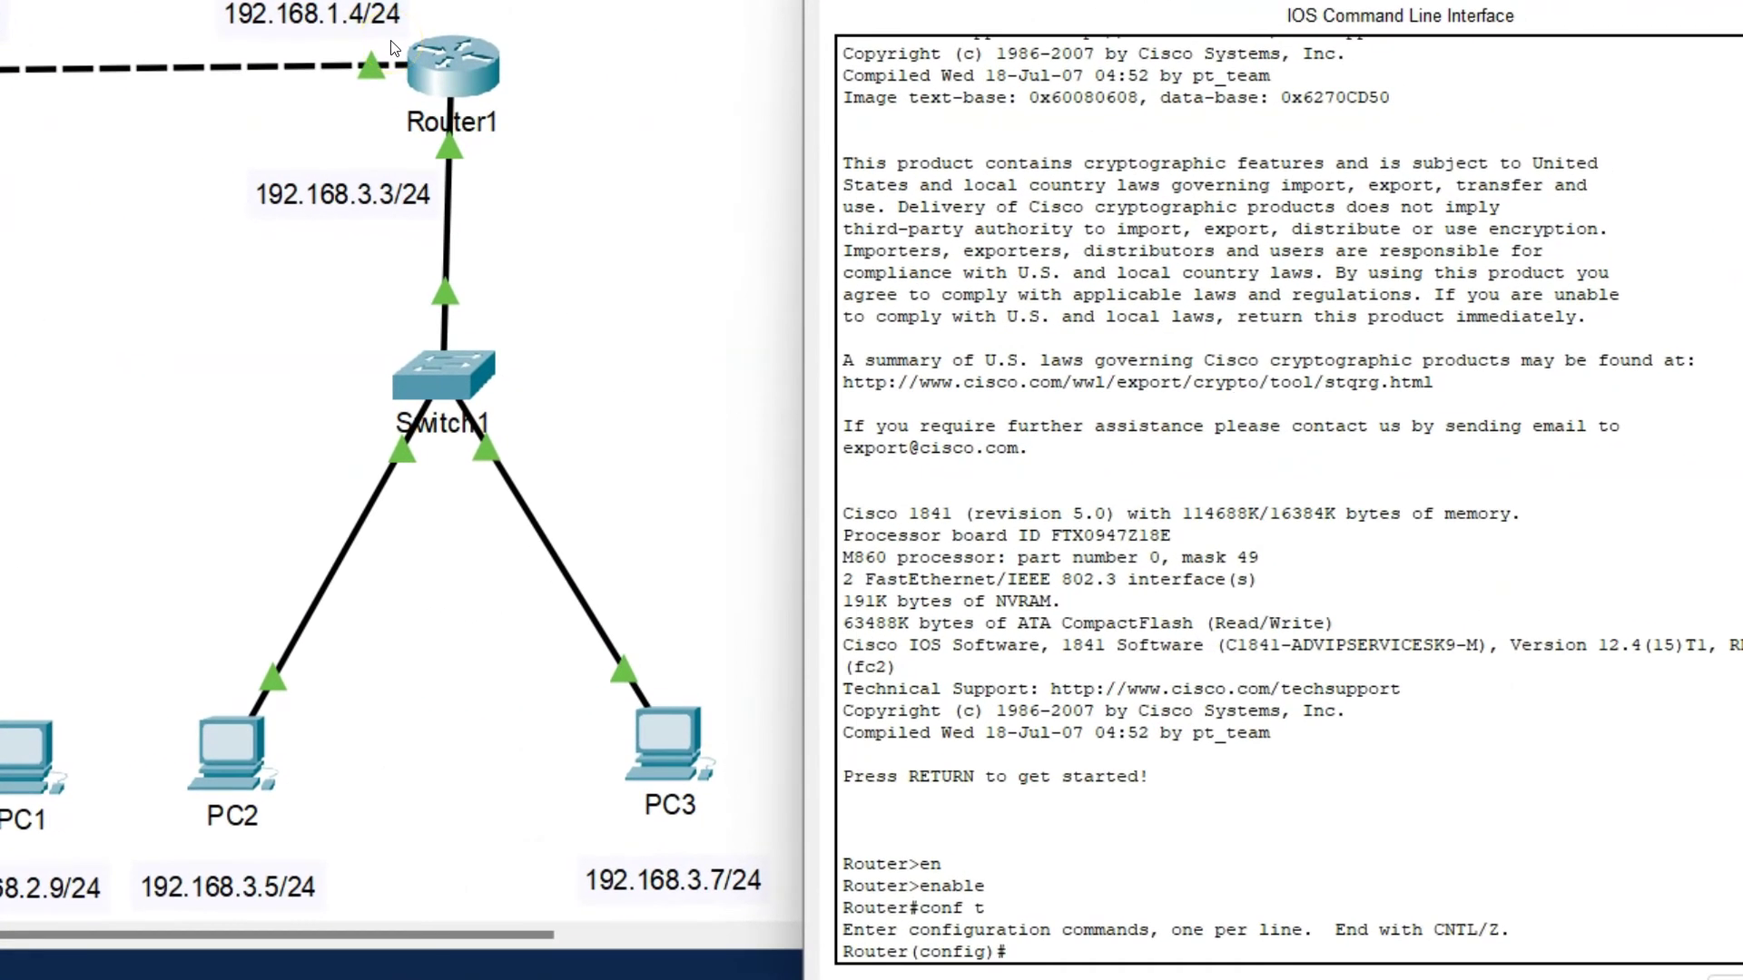
- Add ip route 192.168.3.0 255.255.255.0 192.168.1.4, exit, and save with wr
{"action": "type", "text": "ip route 192.168.3.0"}
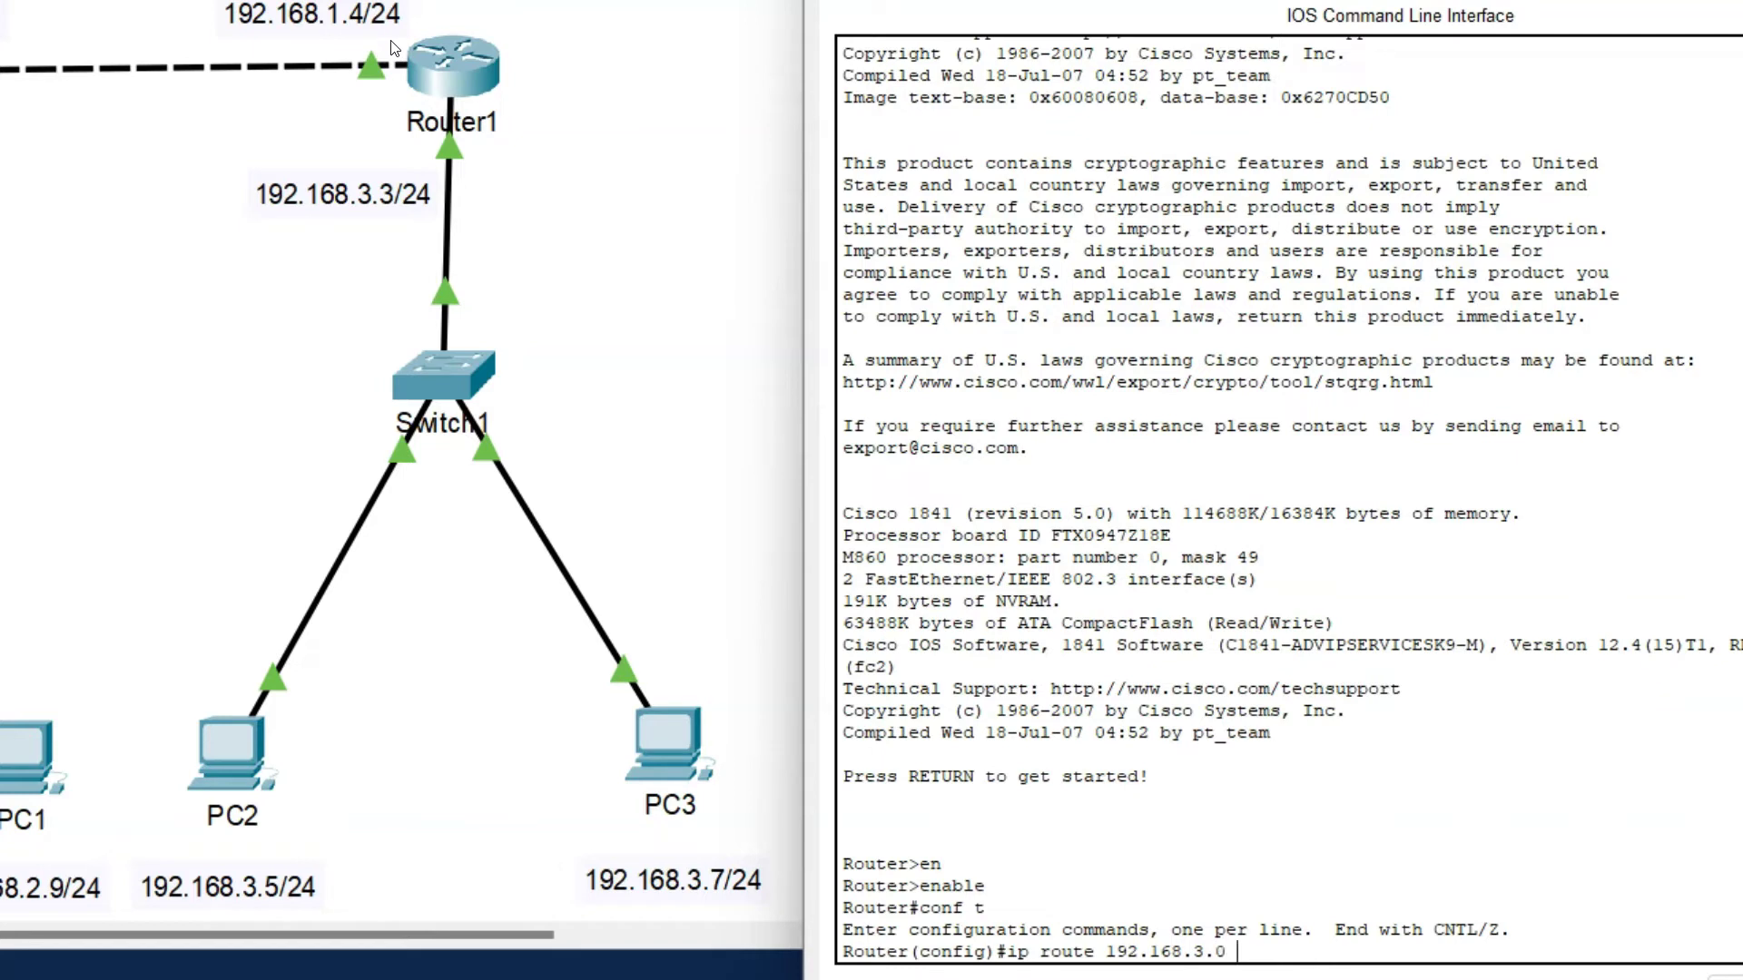
{"action": "type", "text": " 255.255.255.0 192.1"}
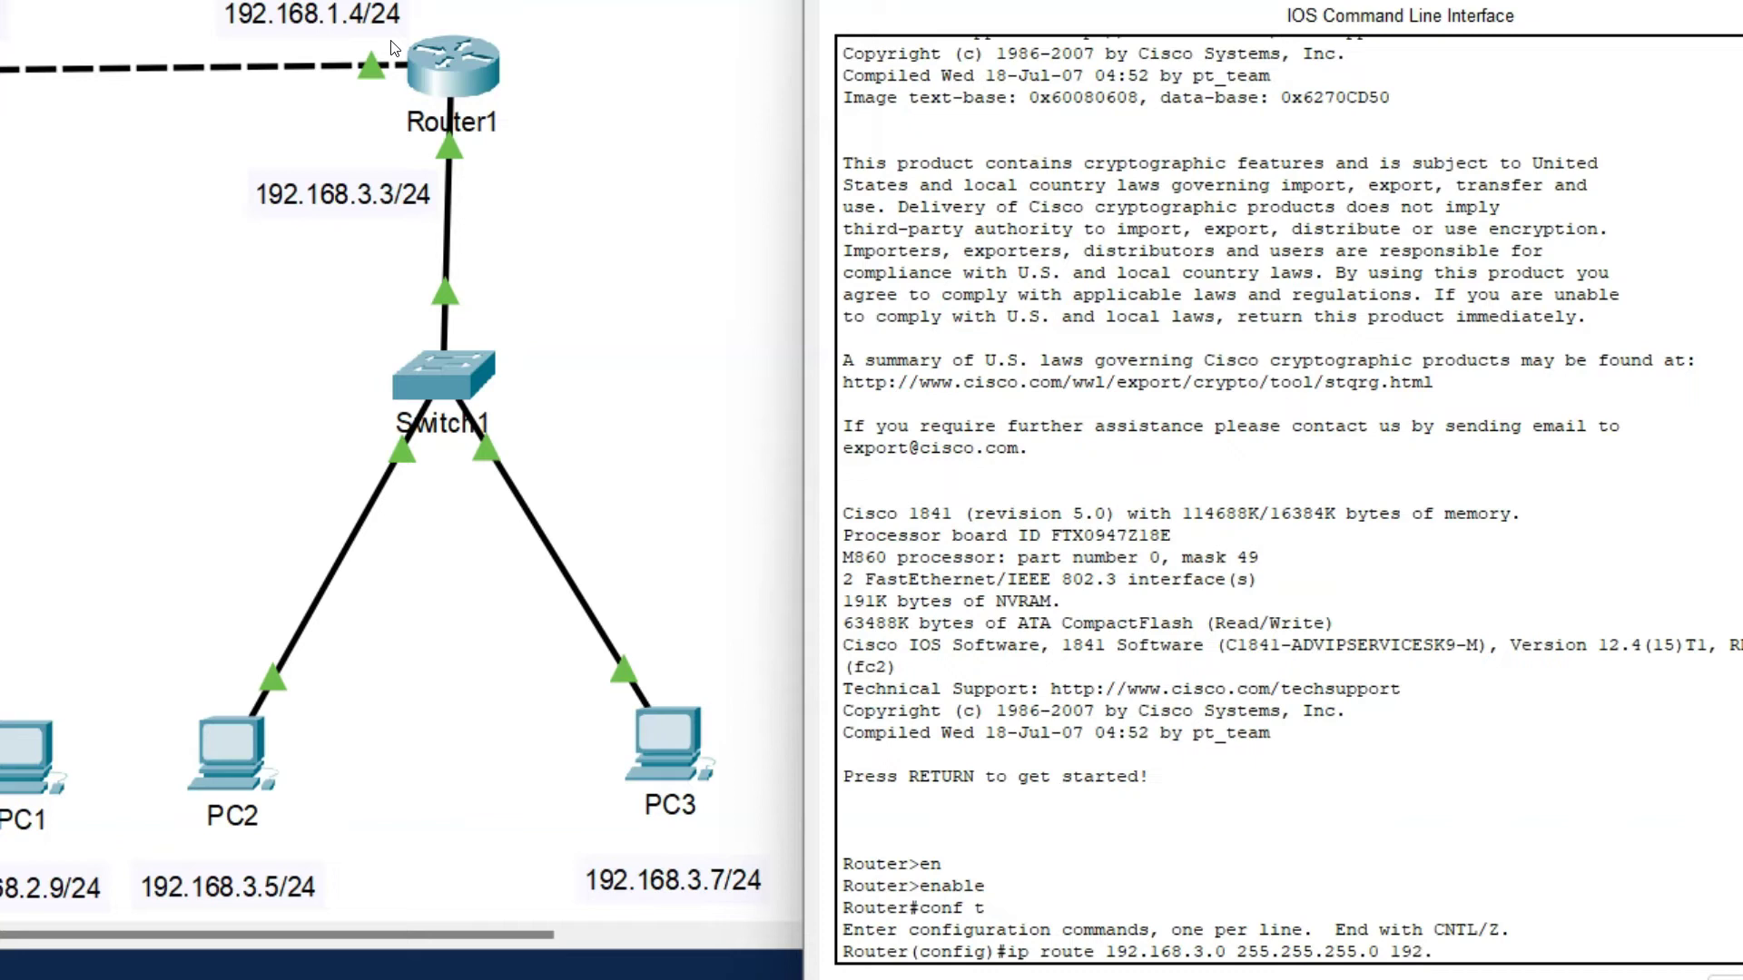
{"action": "type", "text": "68.1.4"}
{"action": "key", "text": "Return"}
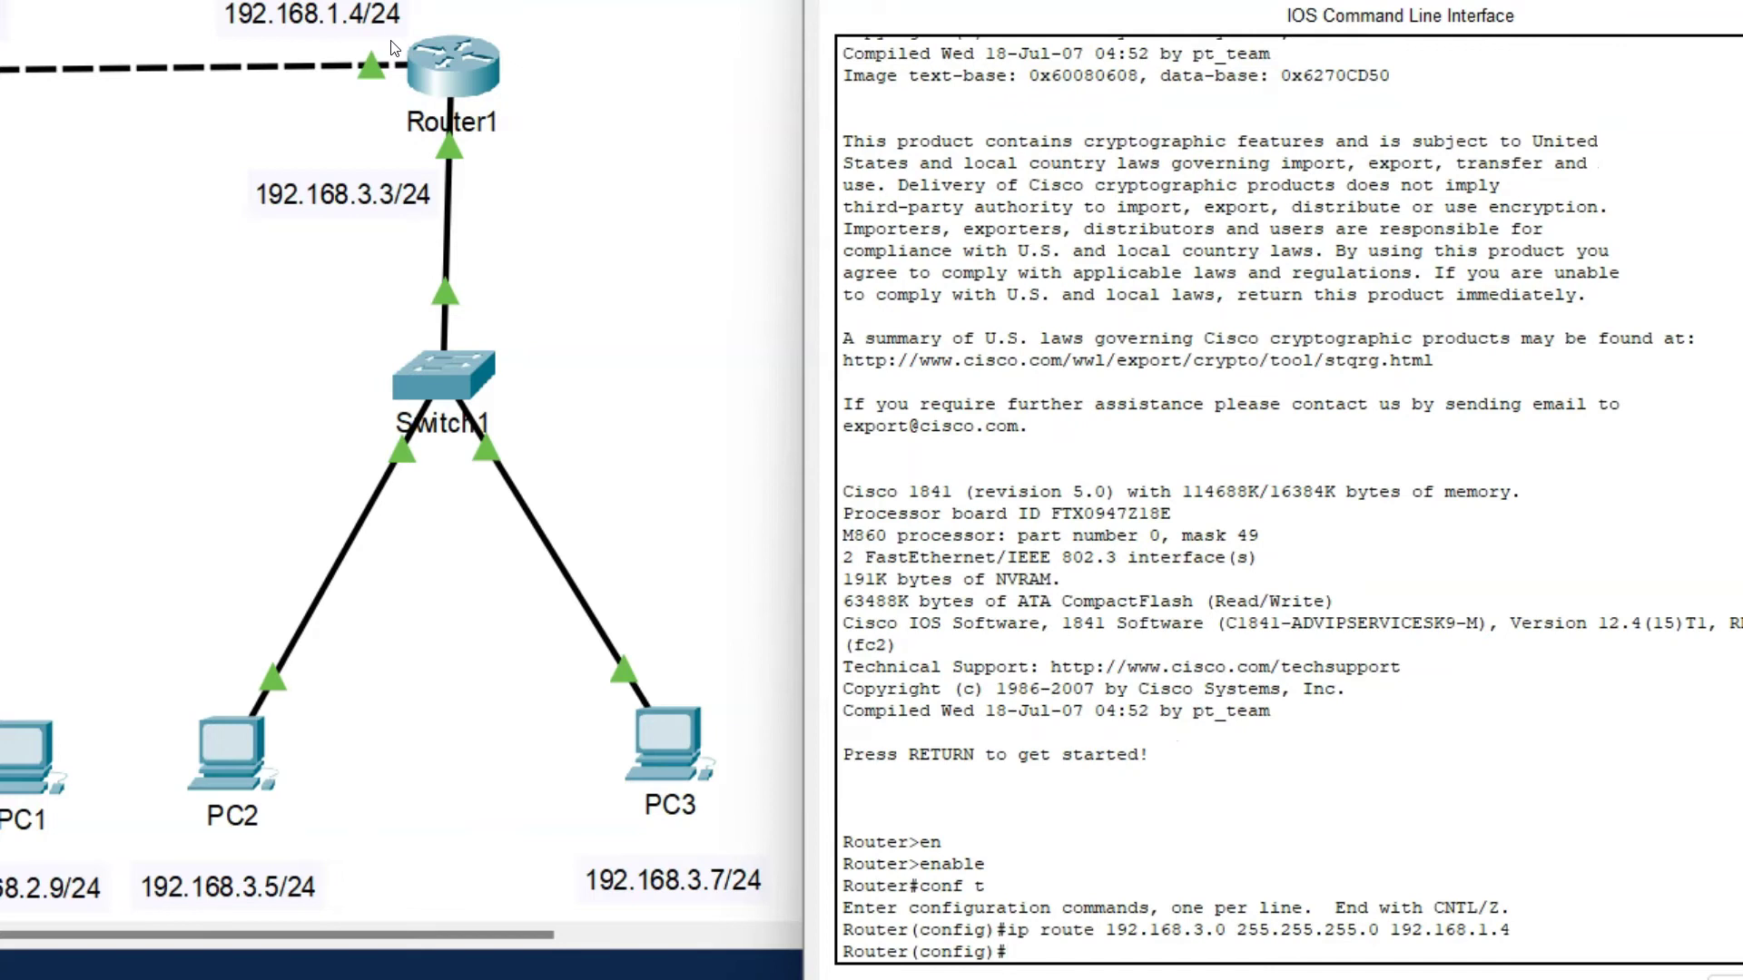
{"action": "type", "text": "exit"}
{"action": "key", "text": "Return"}
{"action": "type", "text": "wr"}
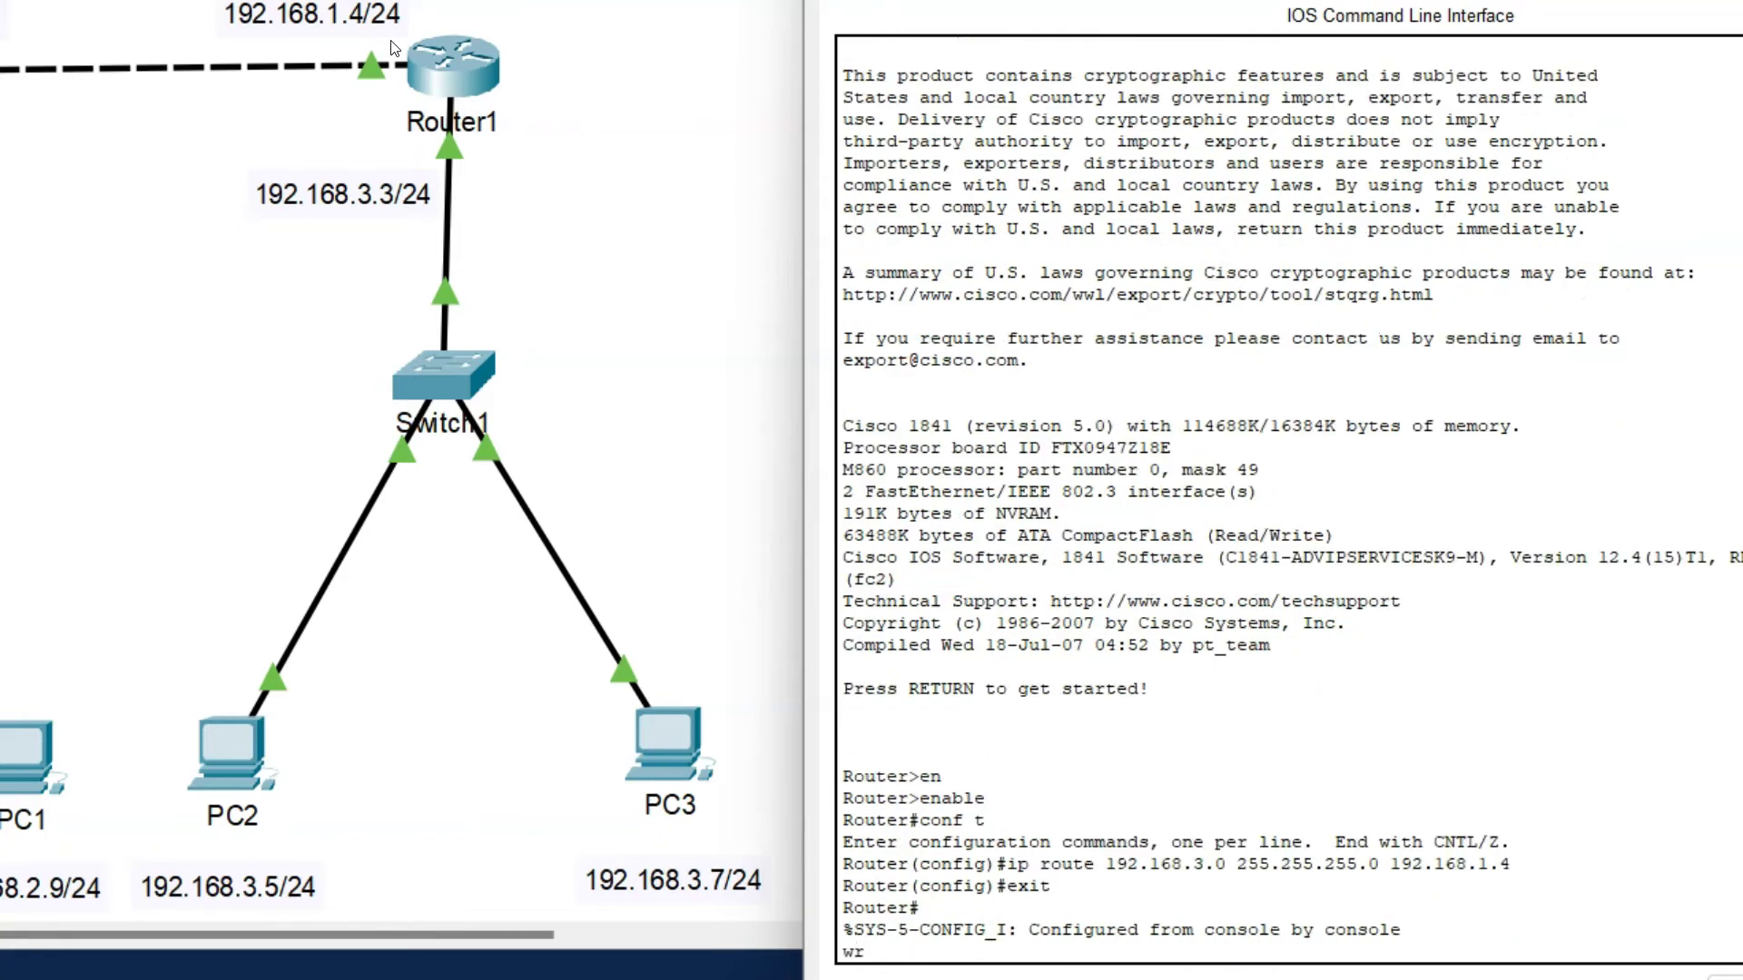
{"action": "key", "text": "Return"}
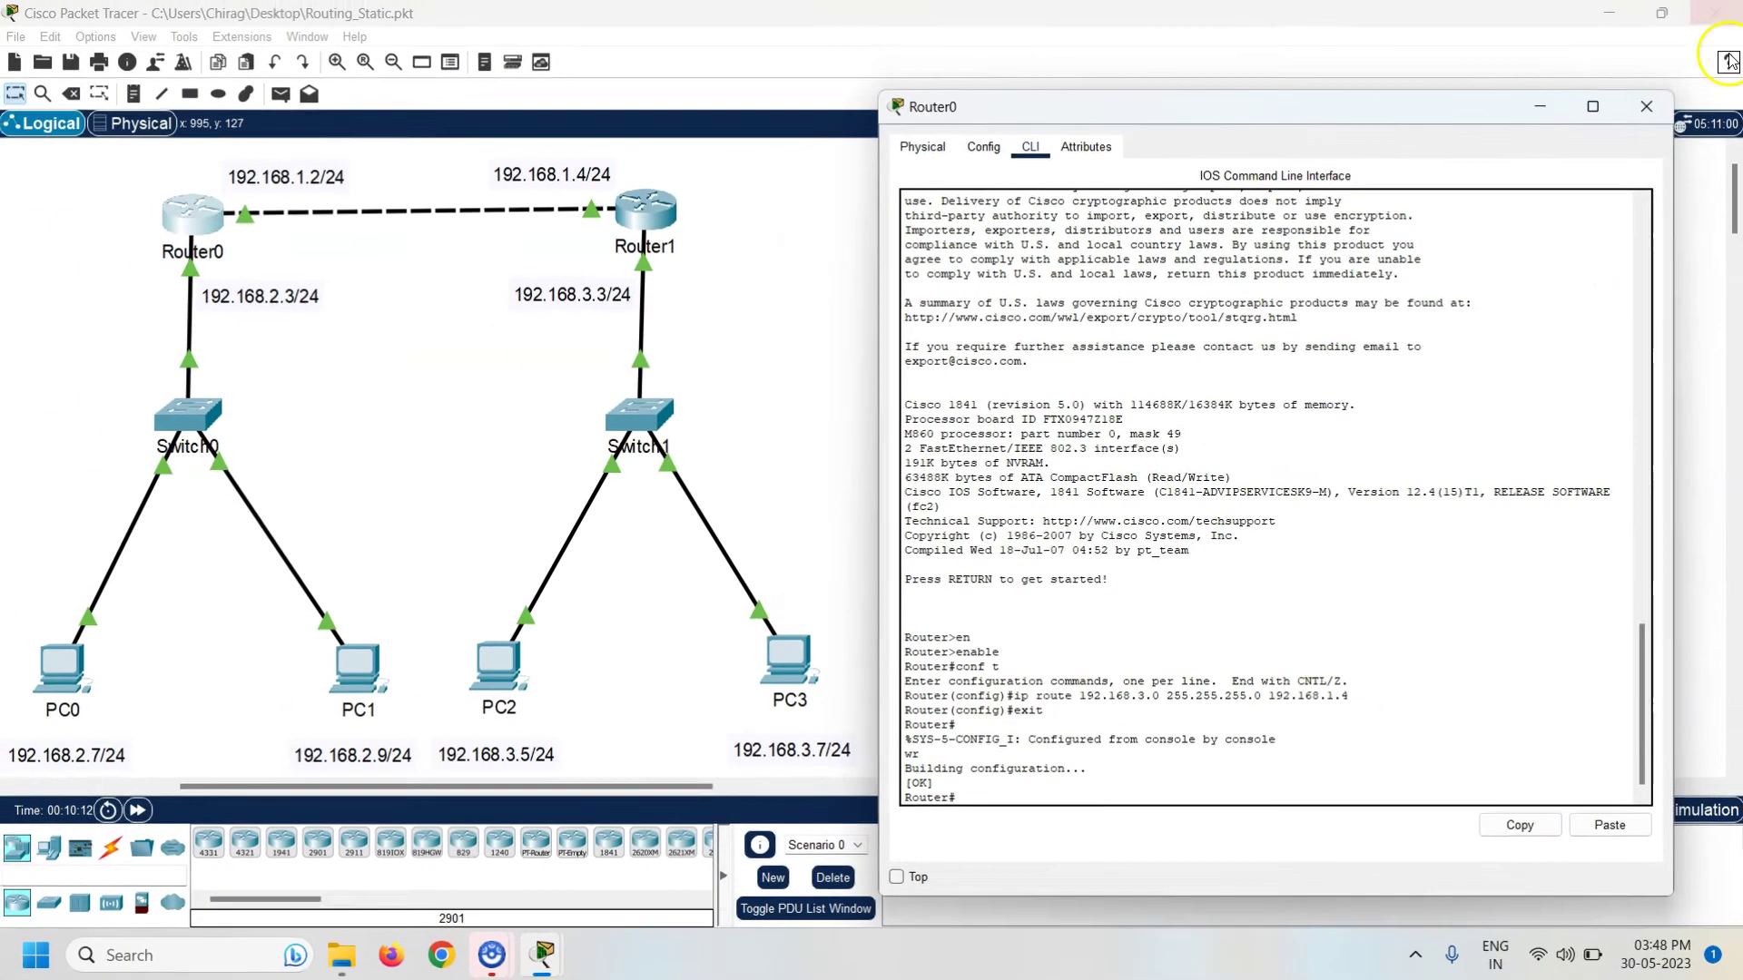
- Close Router0, open Router1's CLI, and enter global configuration mode with conf t
{"action": "left_click", "coordinate": [1742, 8]}
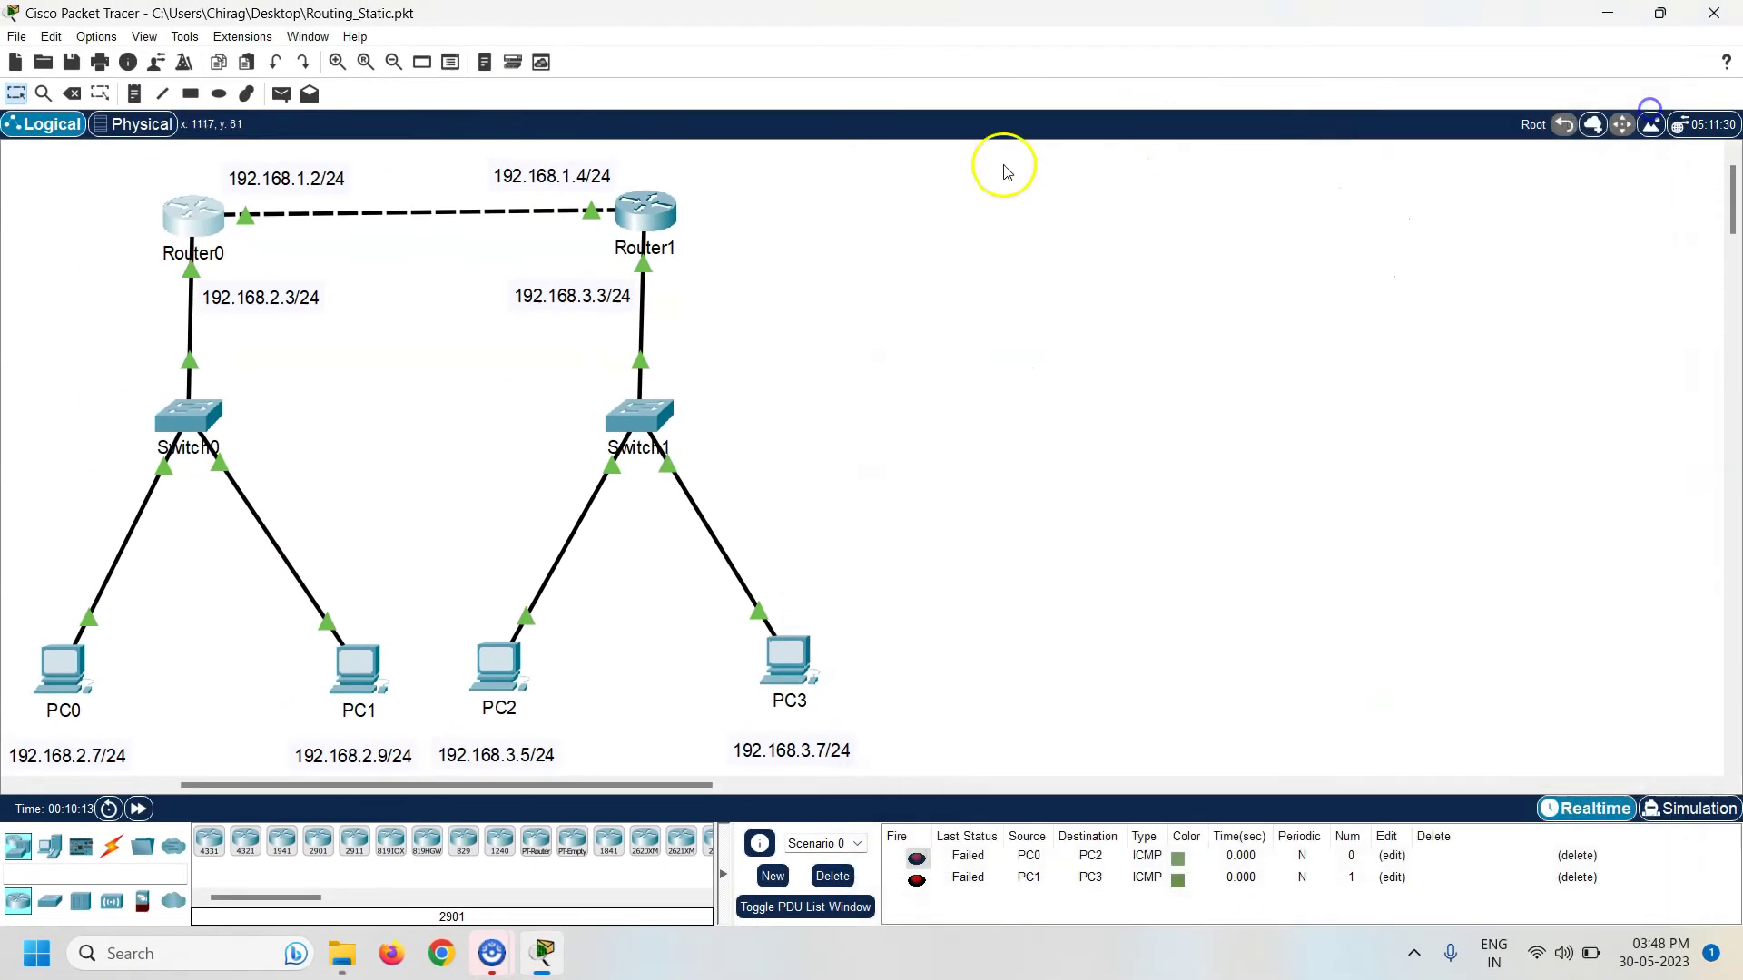
{"action": "left_click", "coordinate": [648, 204]}
{"action": "left_click", "coordinate": [763, 177]}
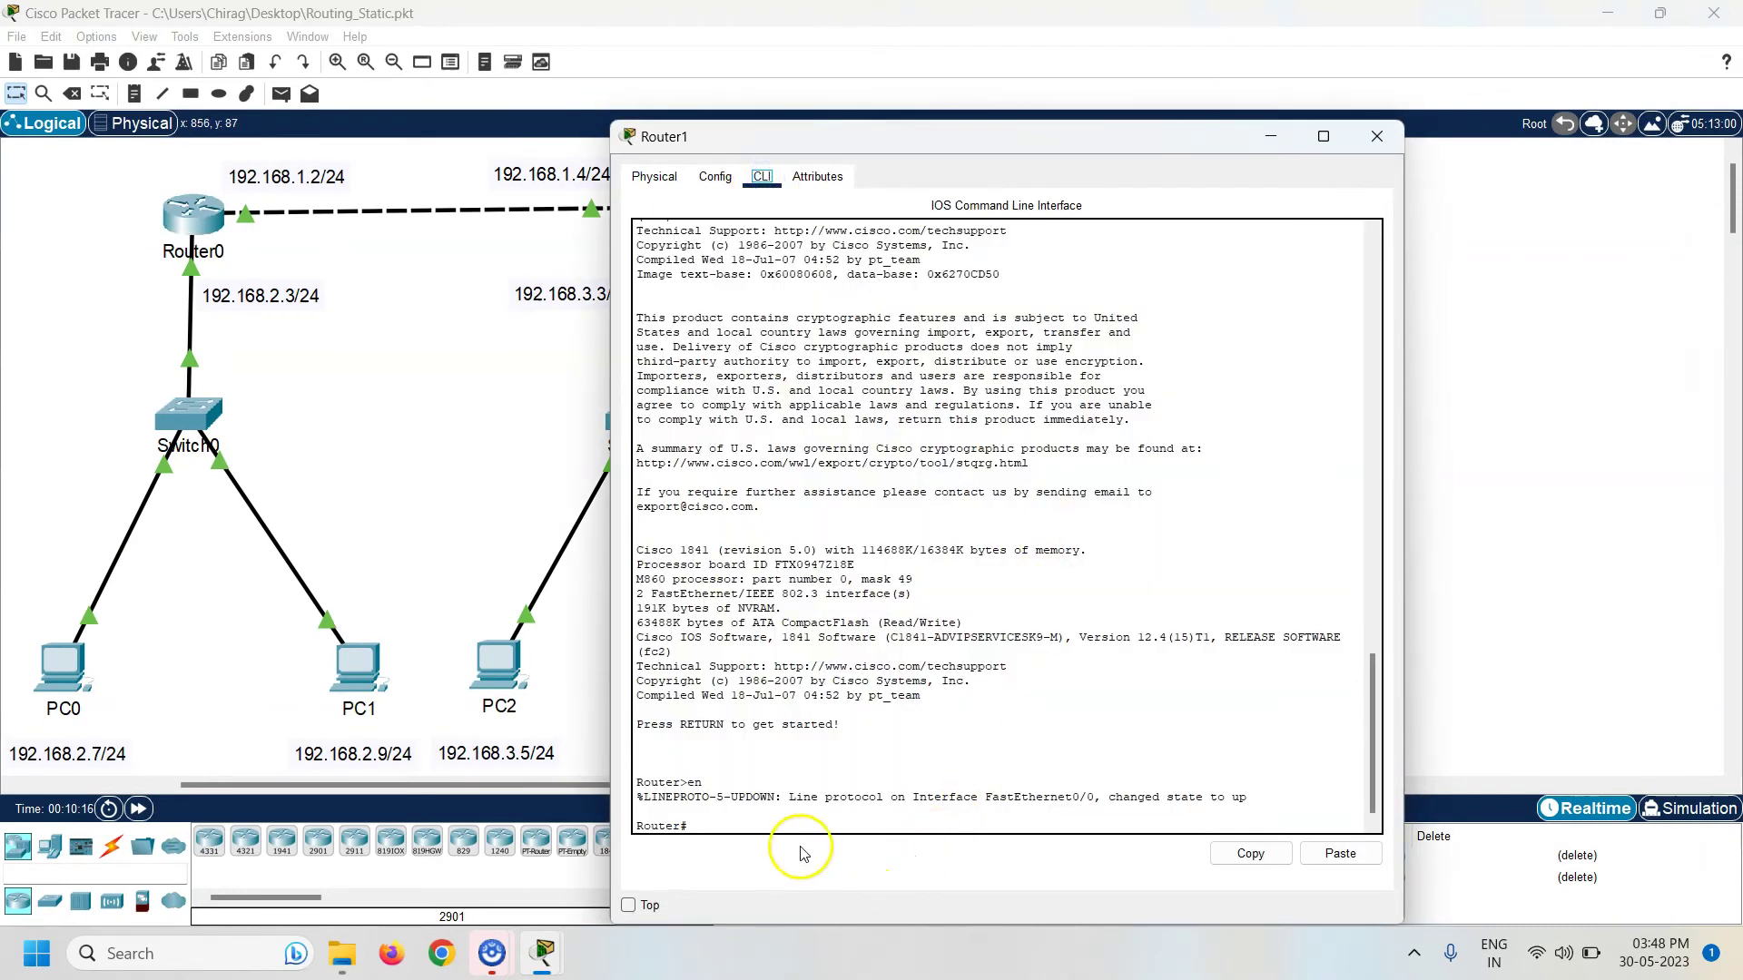
{"action": "left_click_drag", "start_coordinate": [962, 141], "coordinate": [1217, 101]}
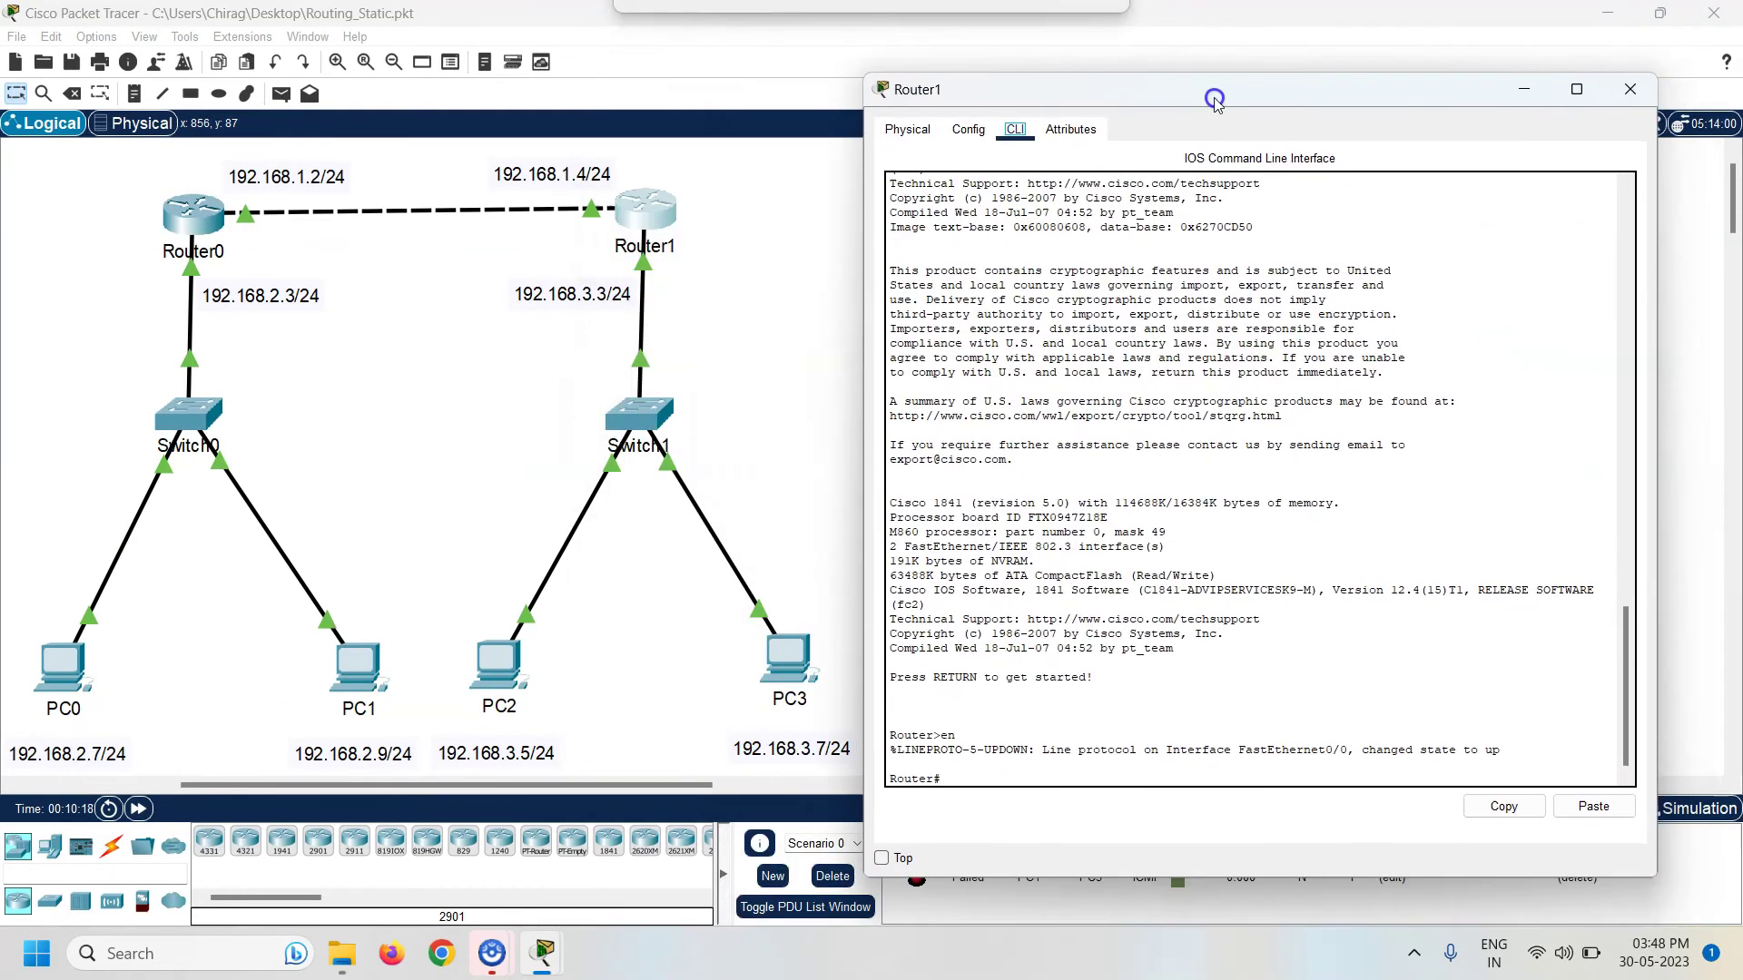
{"action": "left_click", "coordinate": [907, 704]}
{"action": "type", "text": "conf t"}
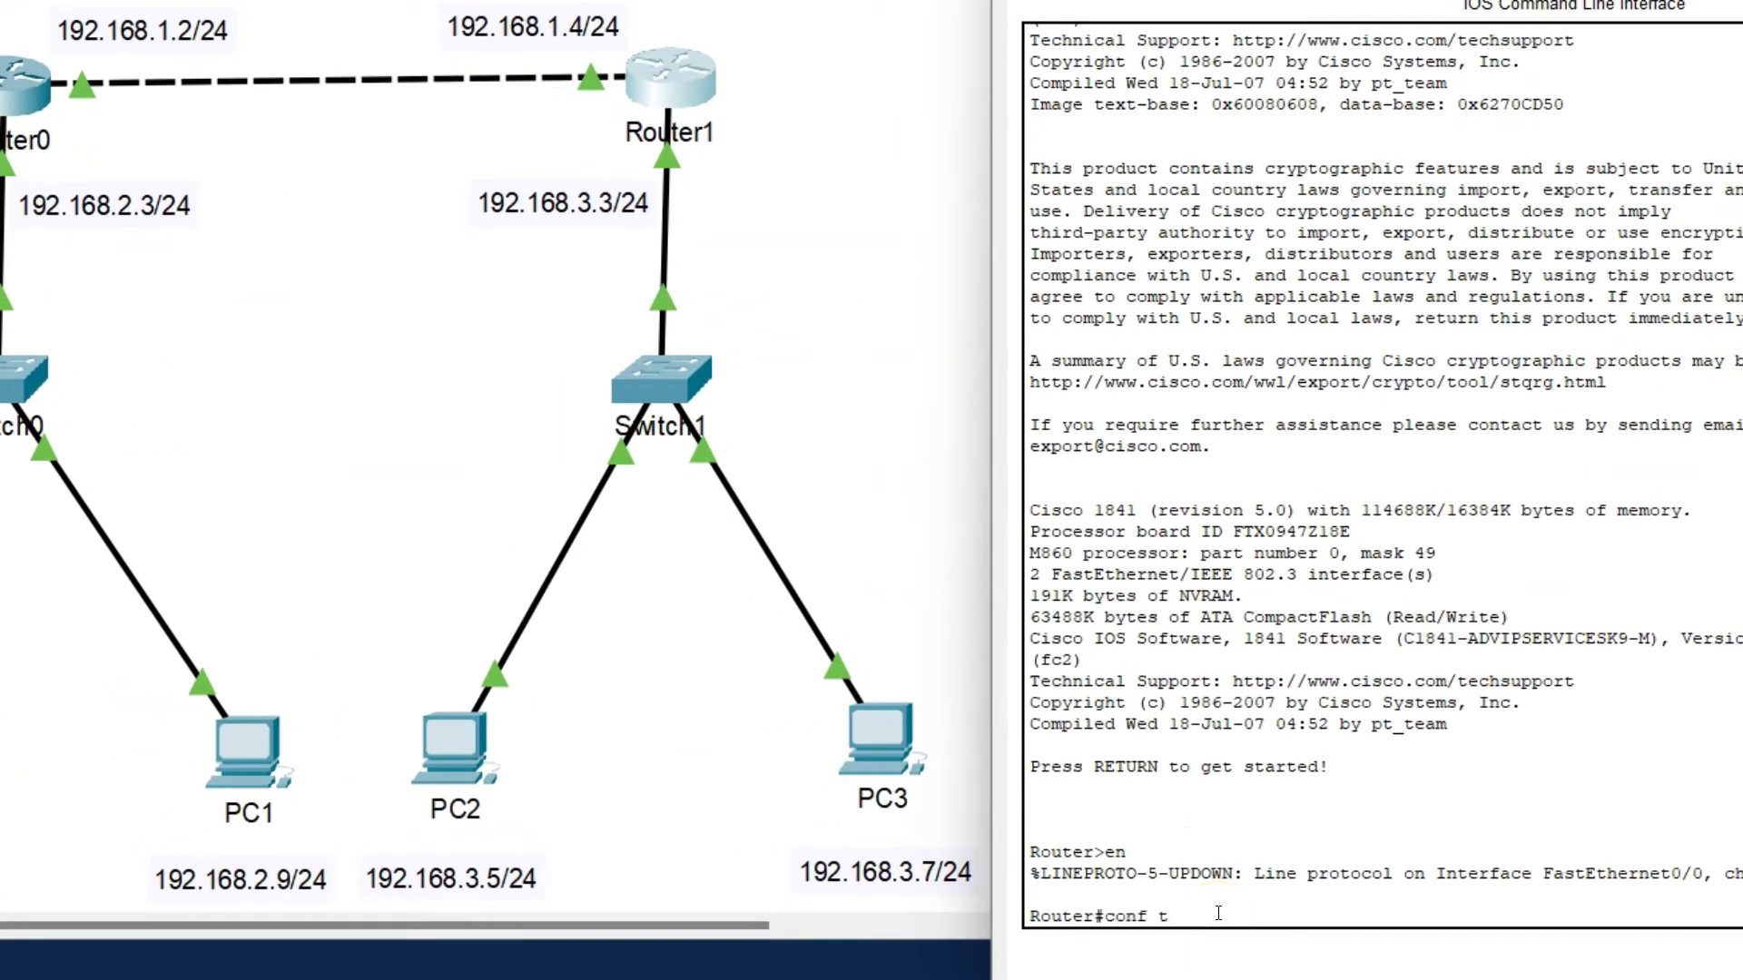
{"action": "key", "text": "Return"}
- Add ip route 192.168.2.0 255.255.255.0 192.168.1.2, exit, and save with wr
{"action": "type", "text": "ip route"}
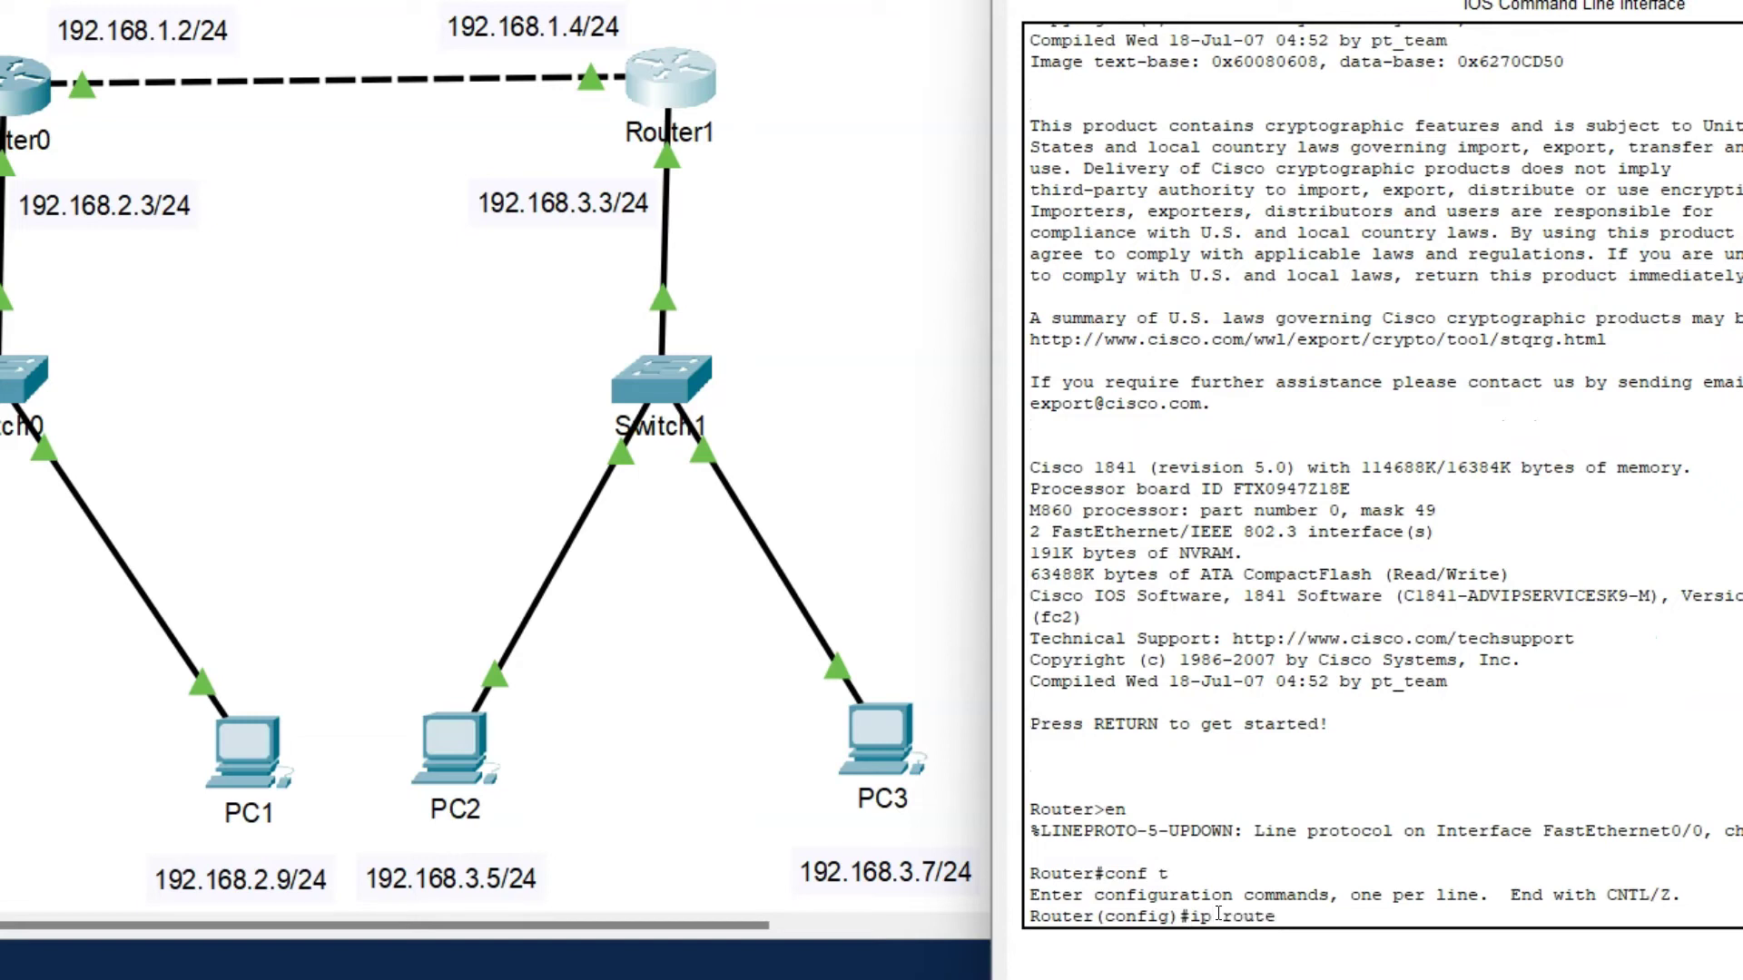
{"action": "type", "text": " 192.168.2.0 255.255.255"}
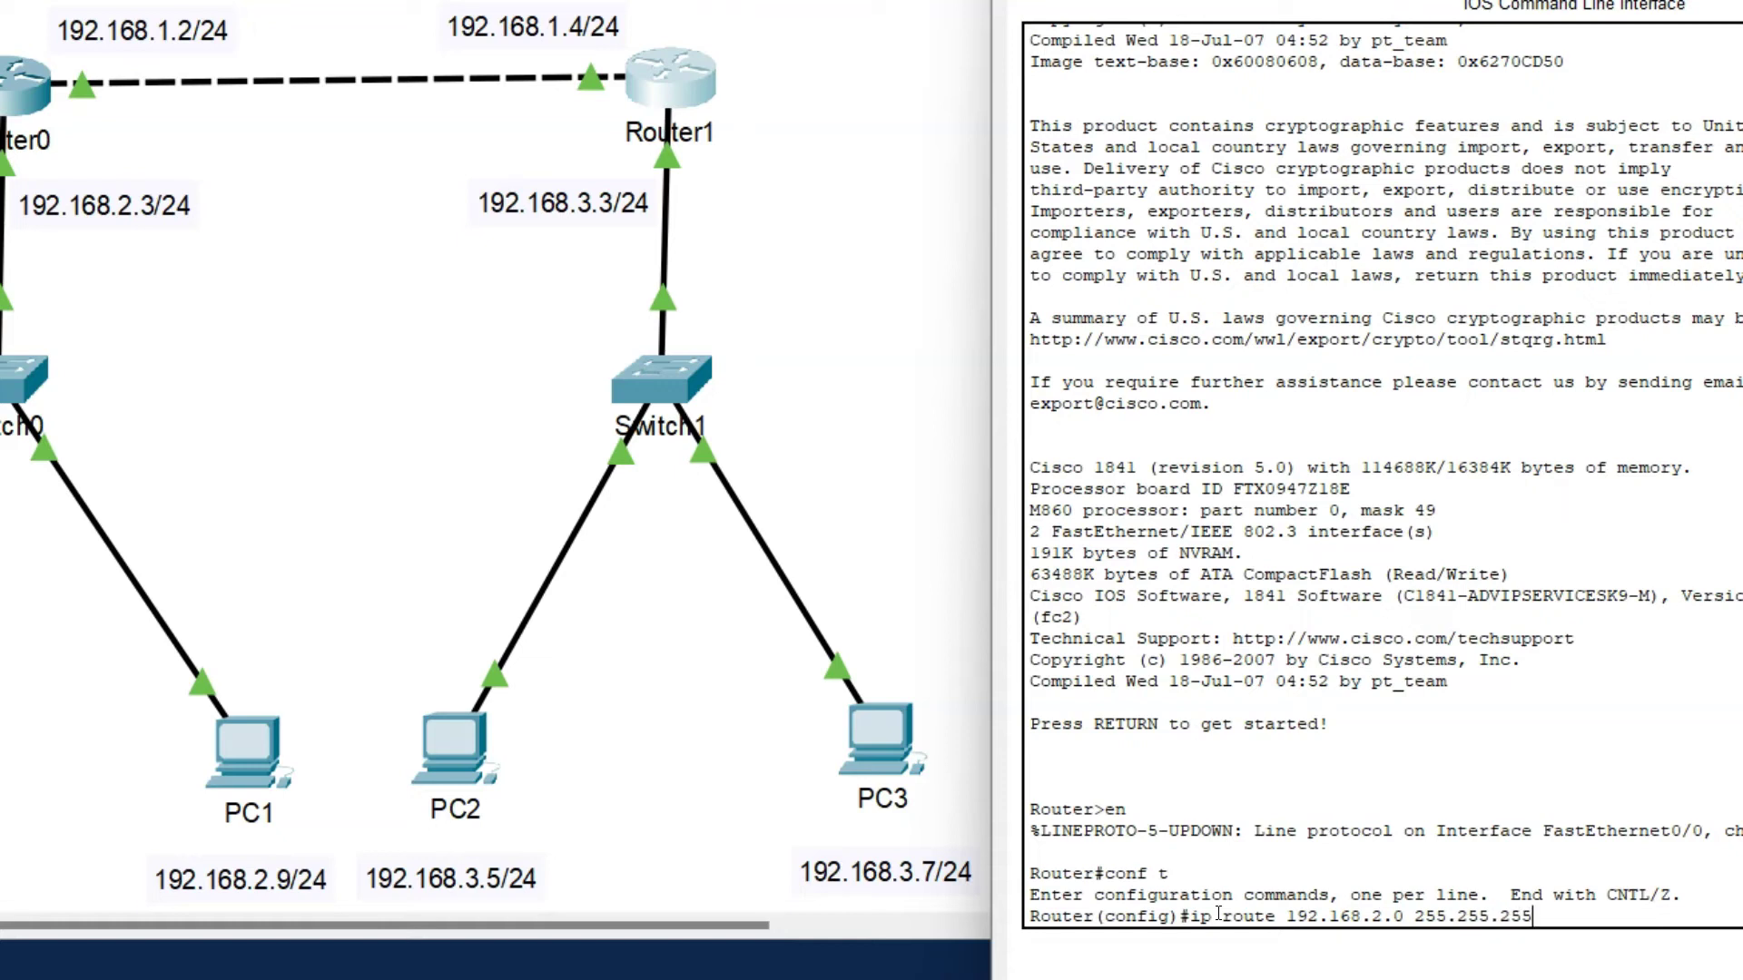
{"action": "type", "text": ".0 192.168.1.2"}
{"action": "key", "text": "Return"}
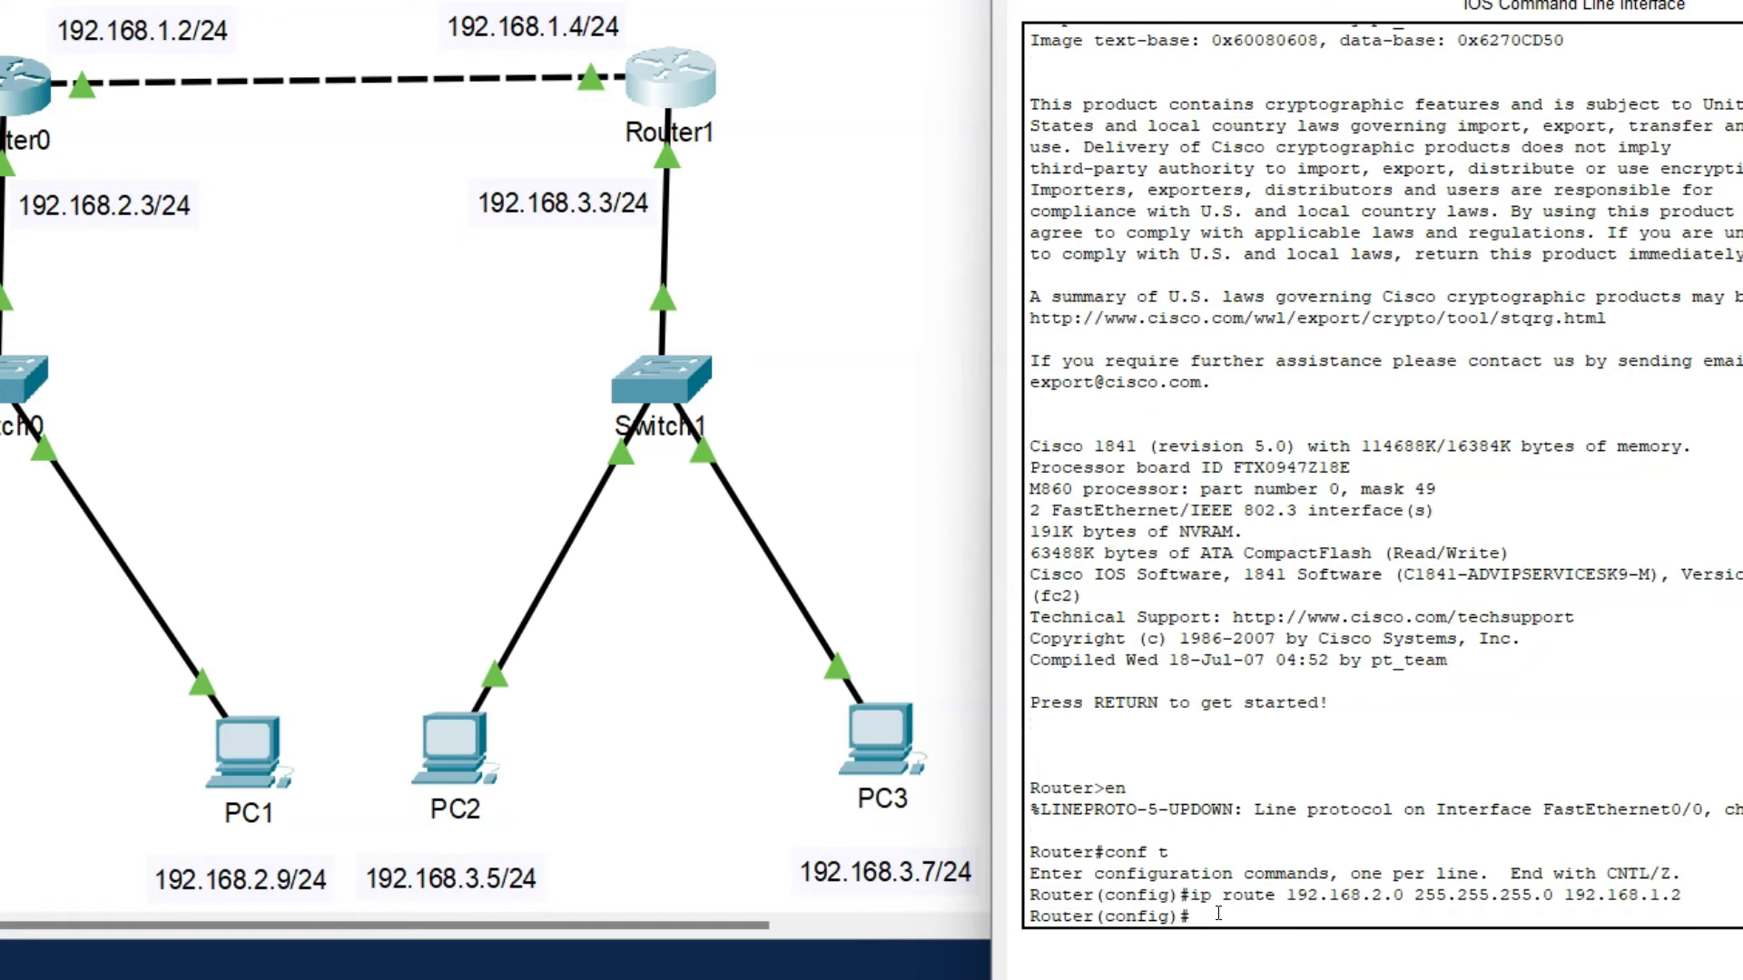
{"action": "type", "text": "exit"}
{"action": "key", "text": "Return"}
{"action": "type", "text": "wr"}
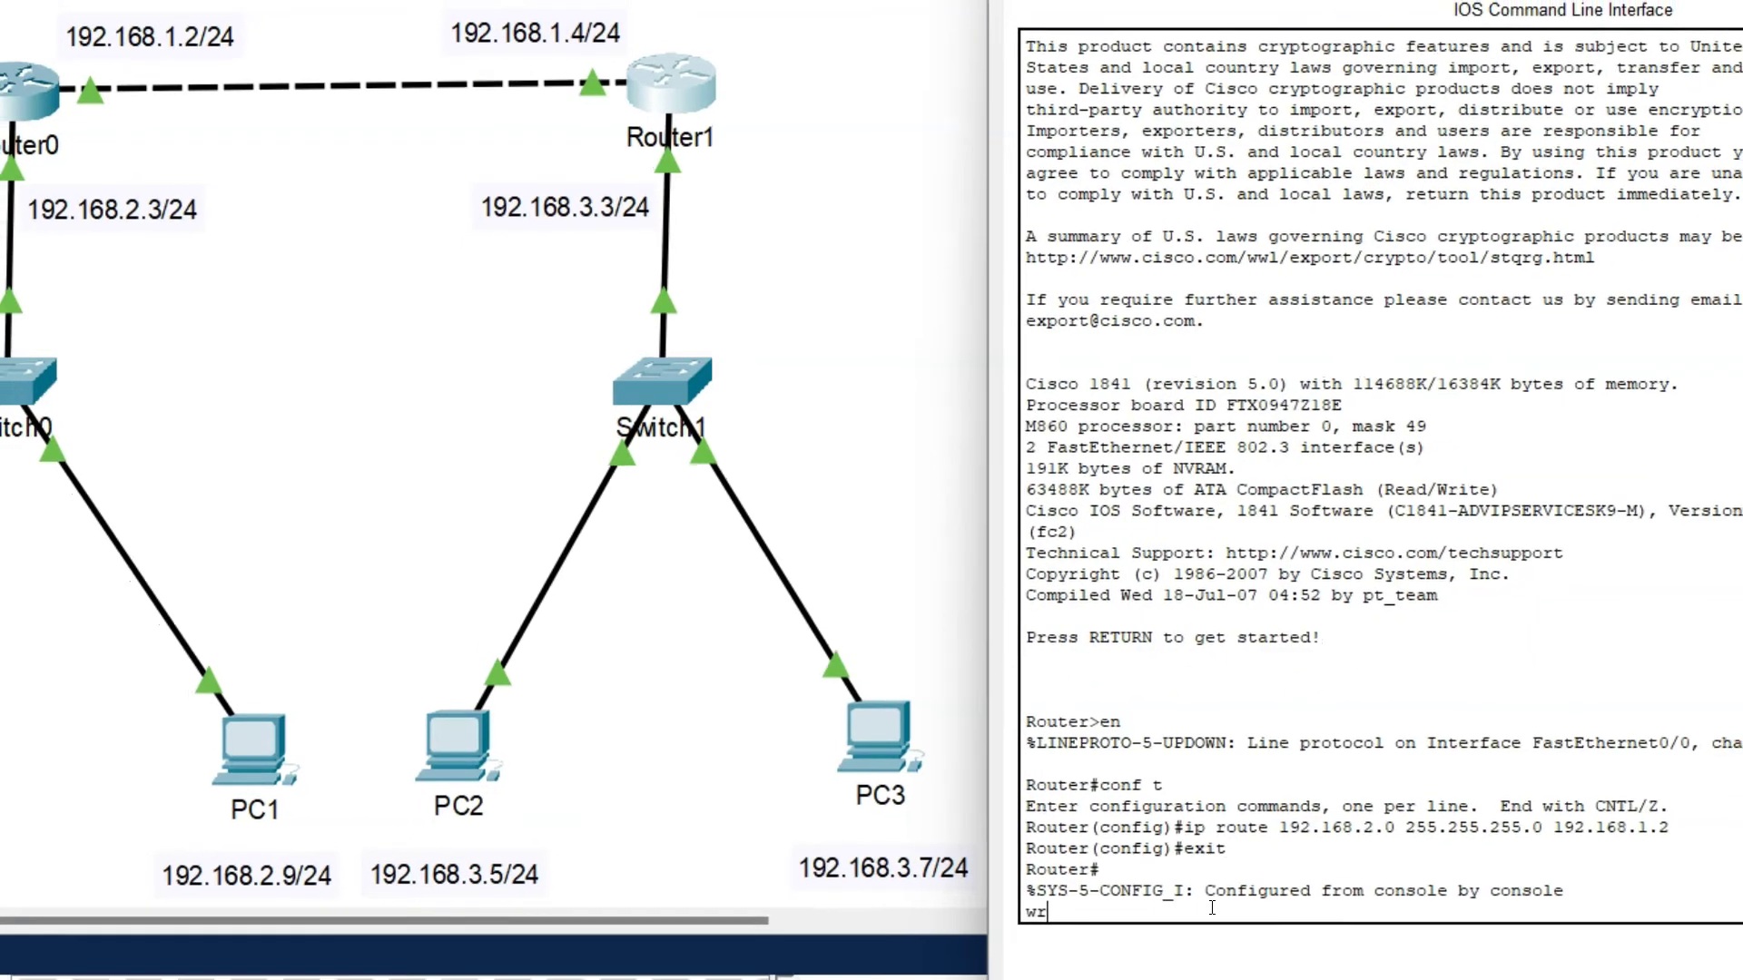
{"action": "key", "text": "Return"}
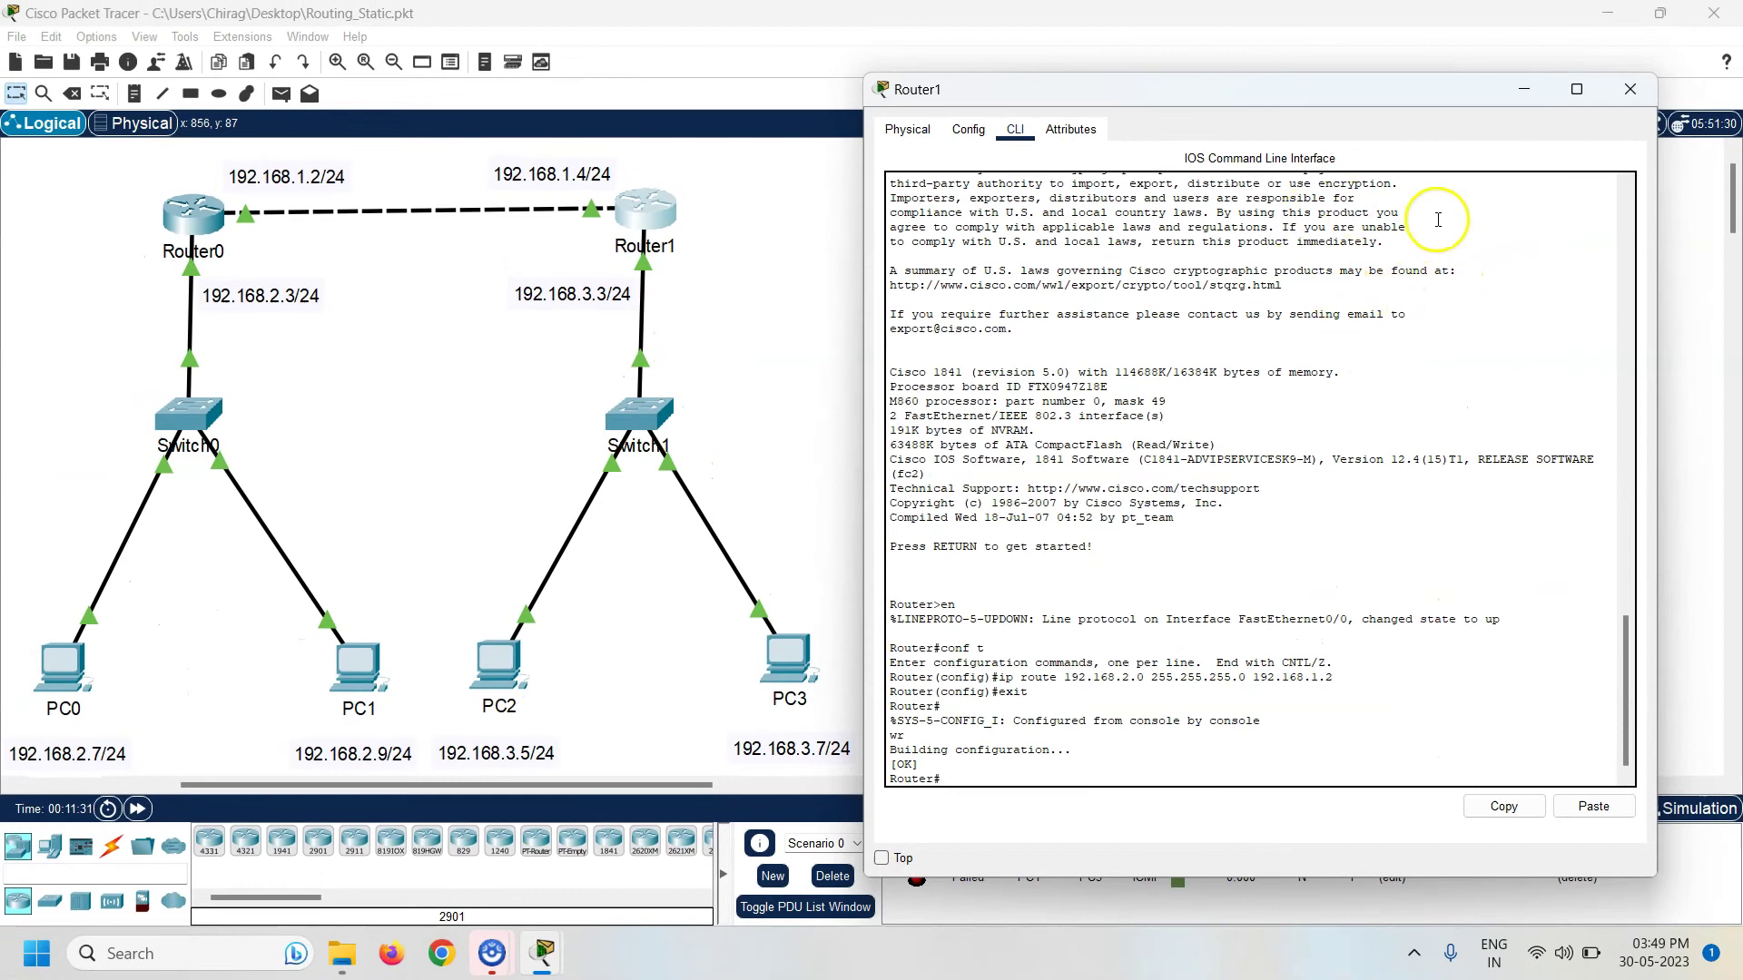
- Close Router1 and run ping 192.168.3.5 from PC0's Command Prompt, receiving 2 of 4 replies
{"action": "left_click", "coordinate": [1630, 89]}
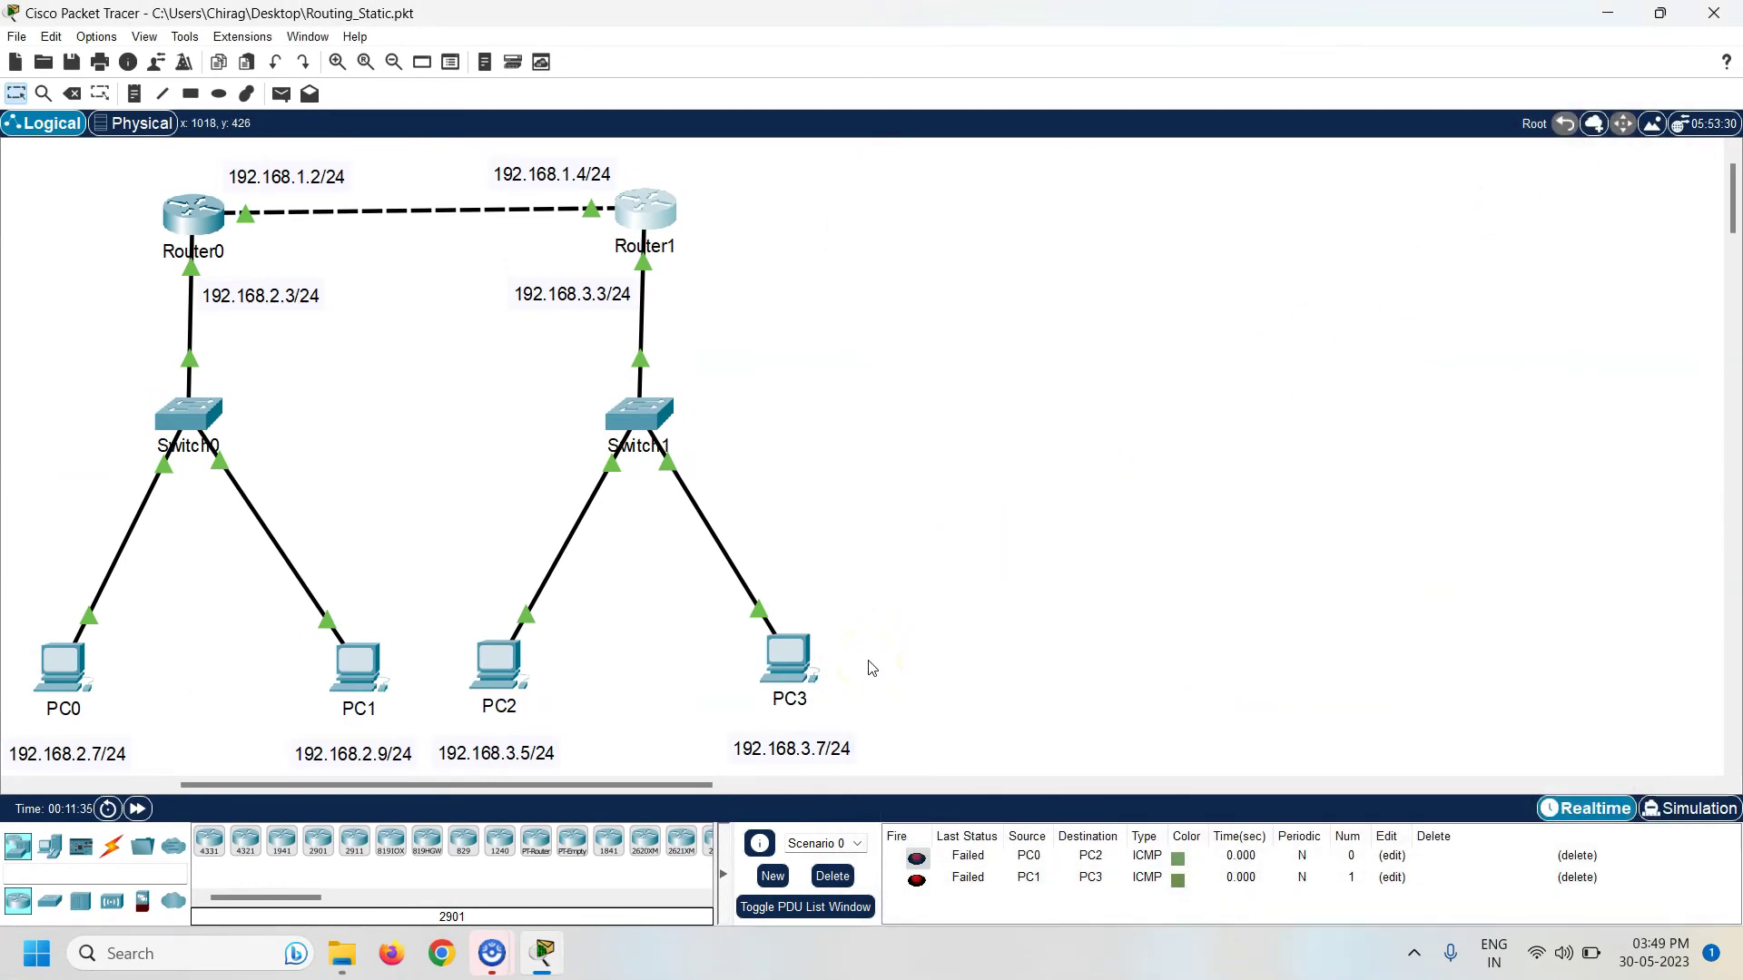
{"action": "left_click", "coordinate": [49, 679]}
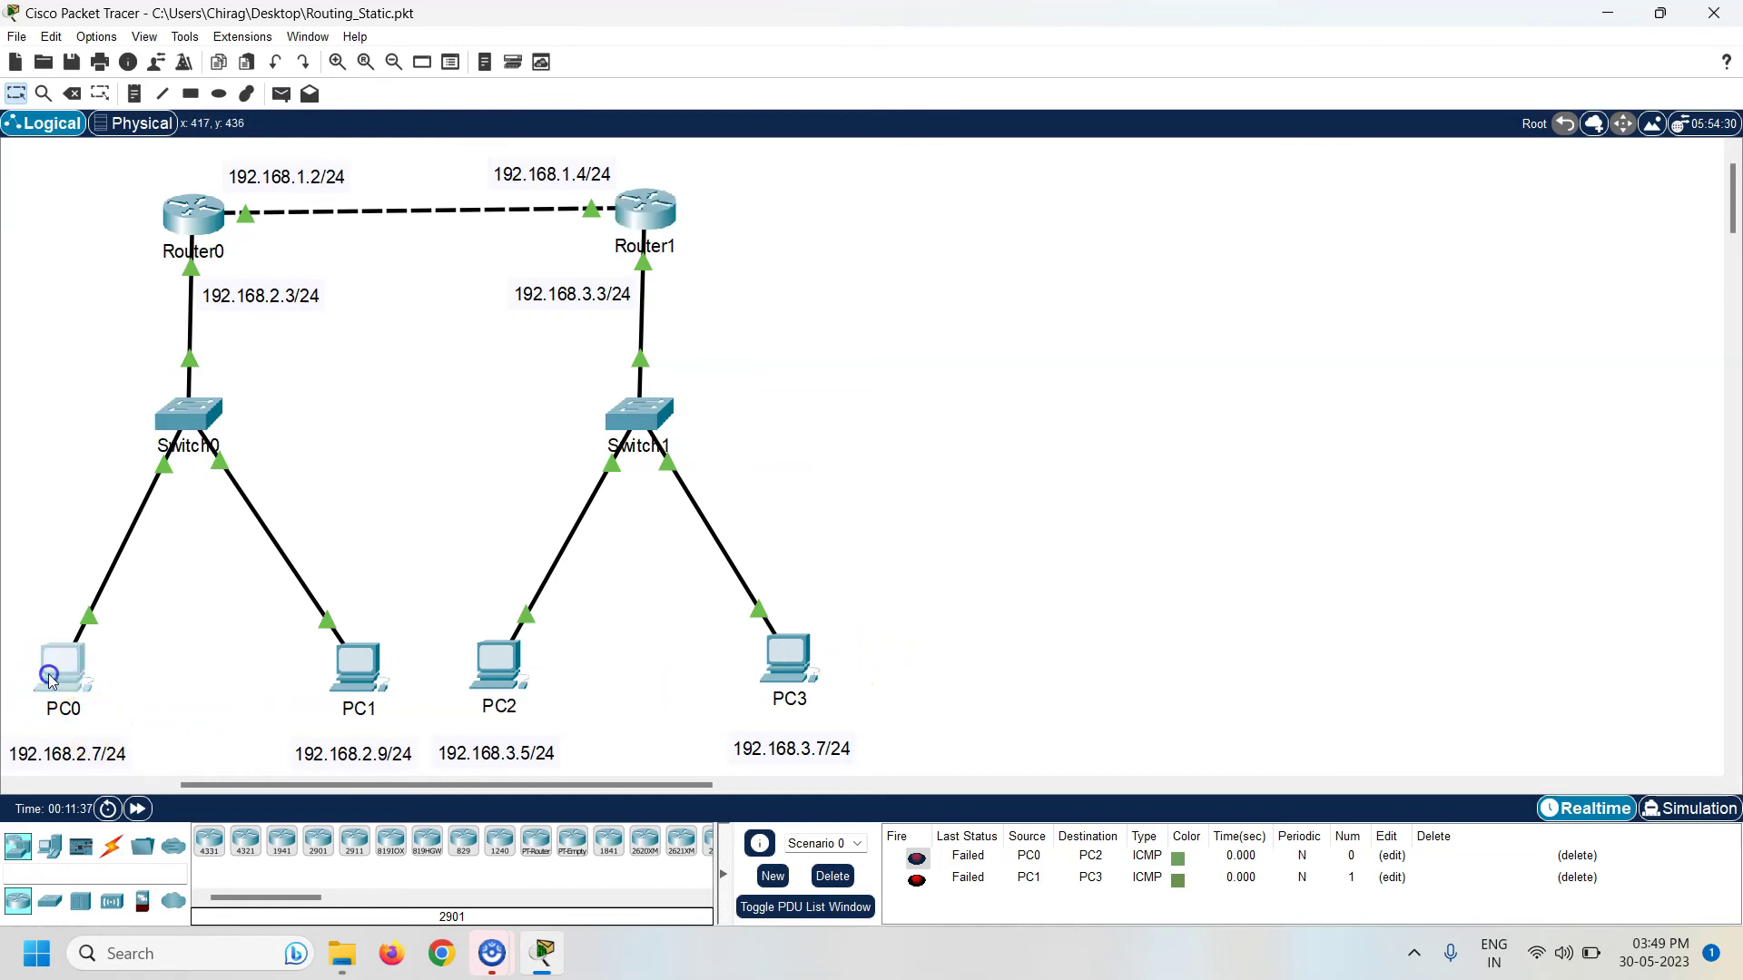
{"action": "left_click", "coordinate": [775, 176]}
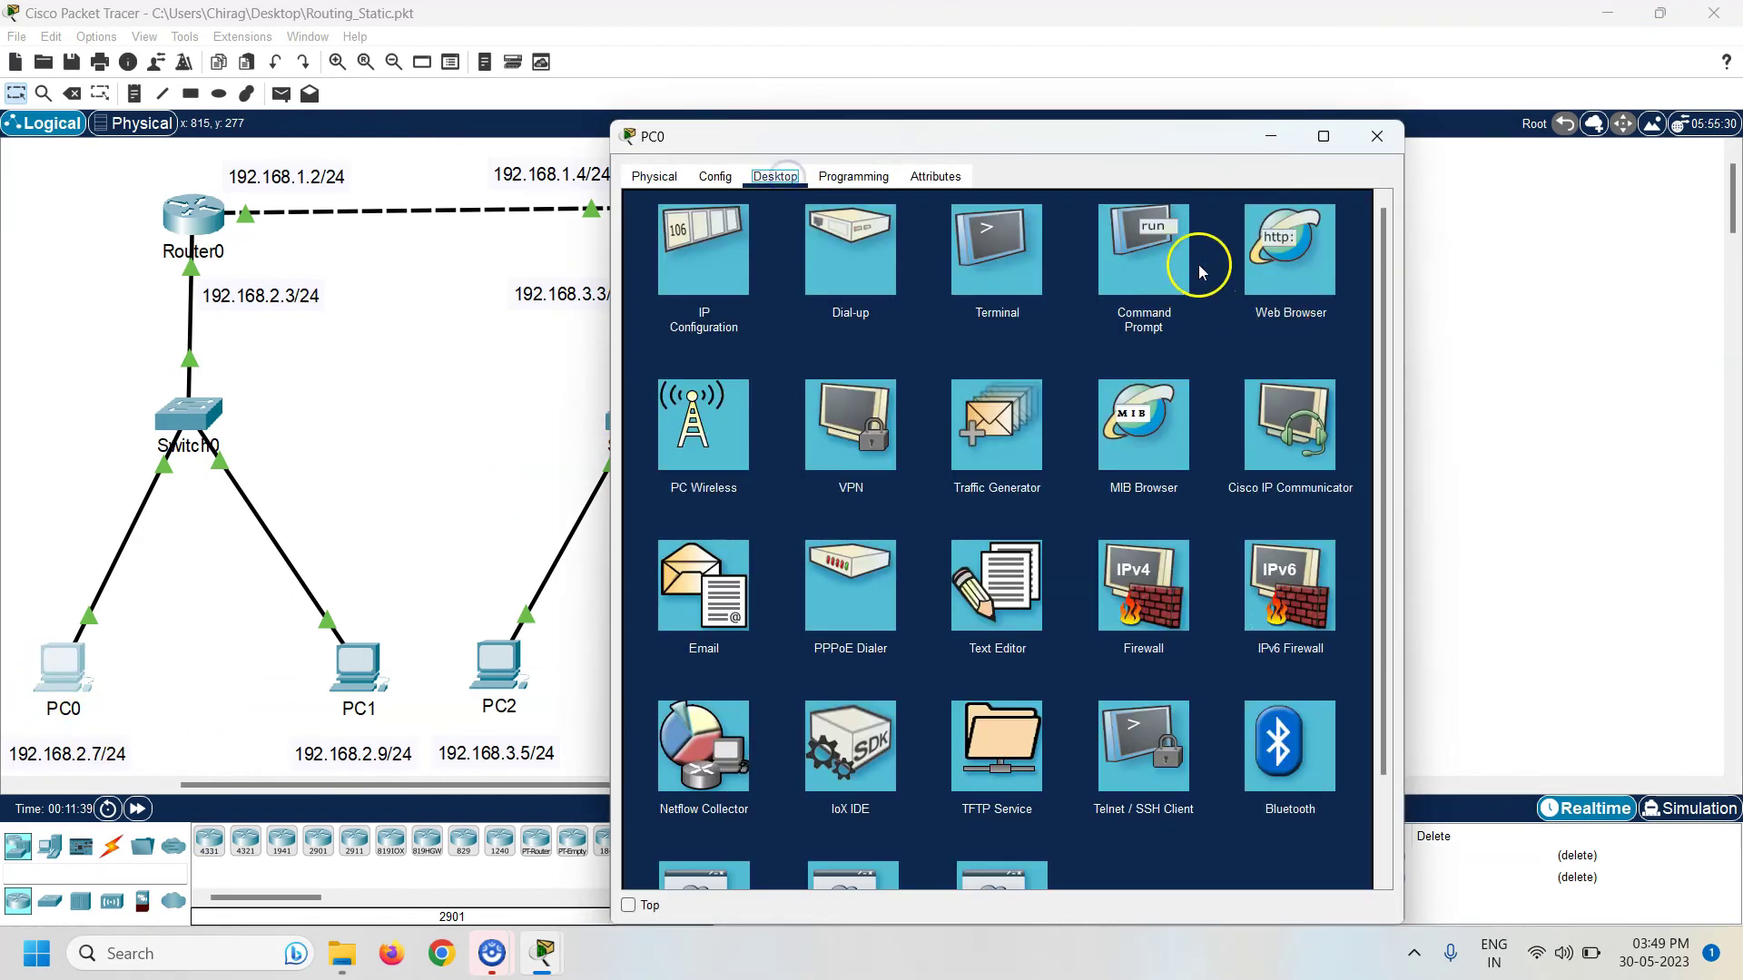
{"action": "left_click_drag", "start_coordinate": [1077, 140], "coordinate": [1287, 106]}
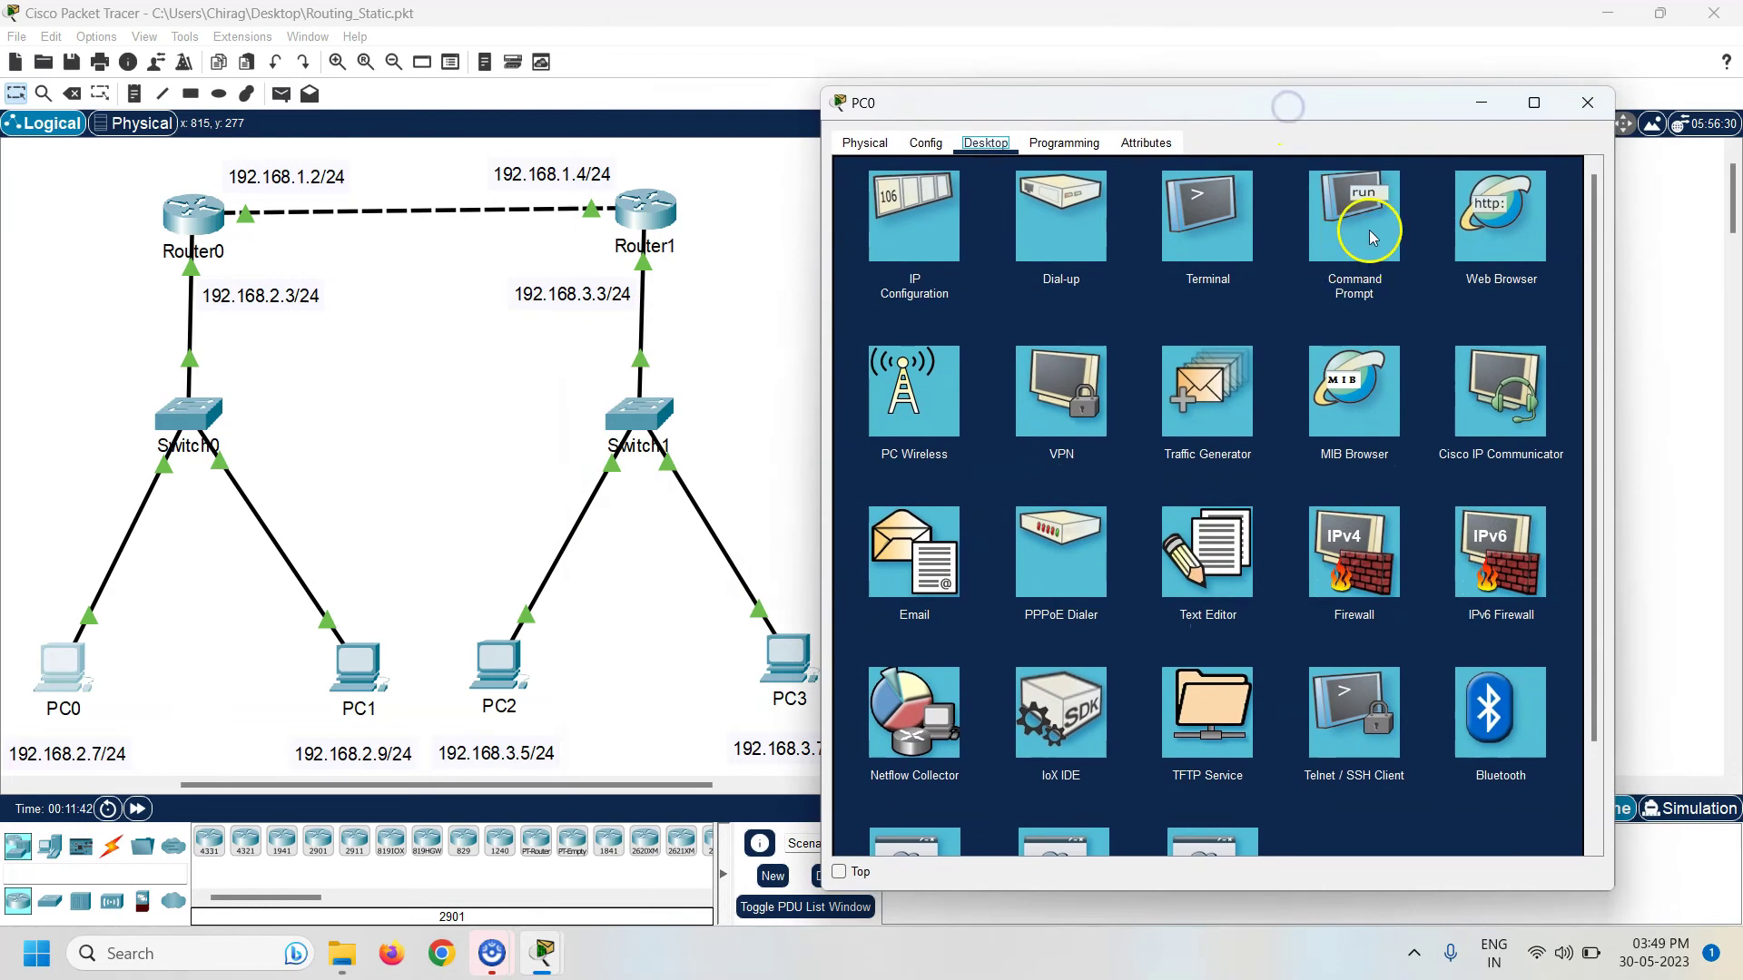
{"action": "left_click", "coordinate": [1372, 238]}
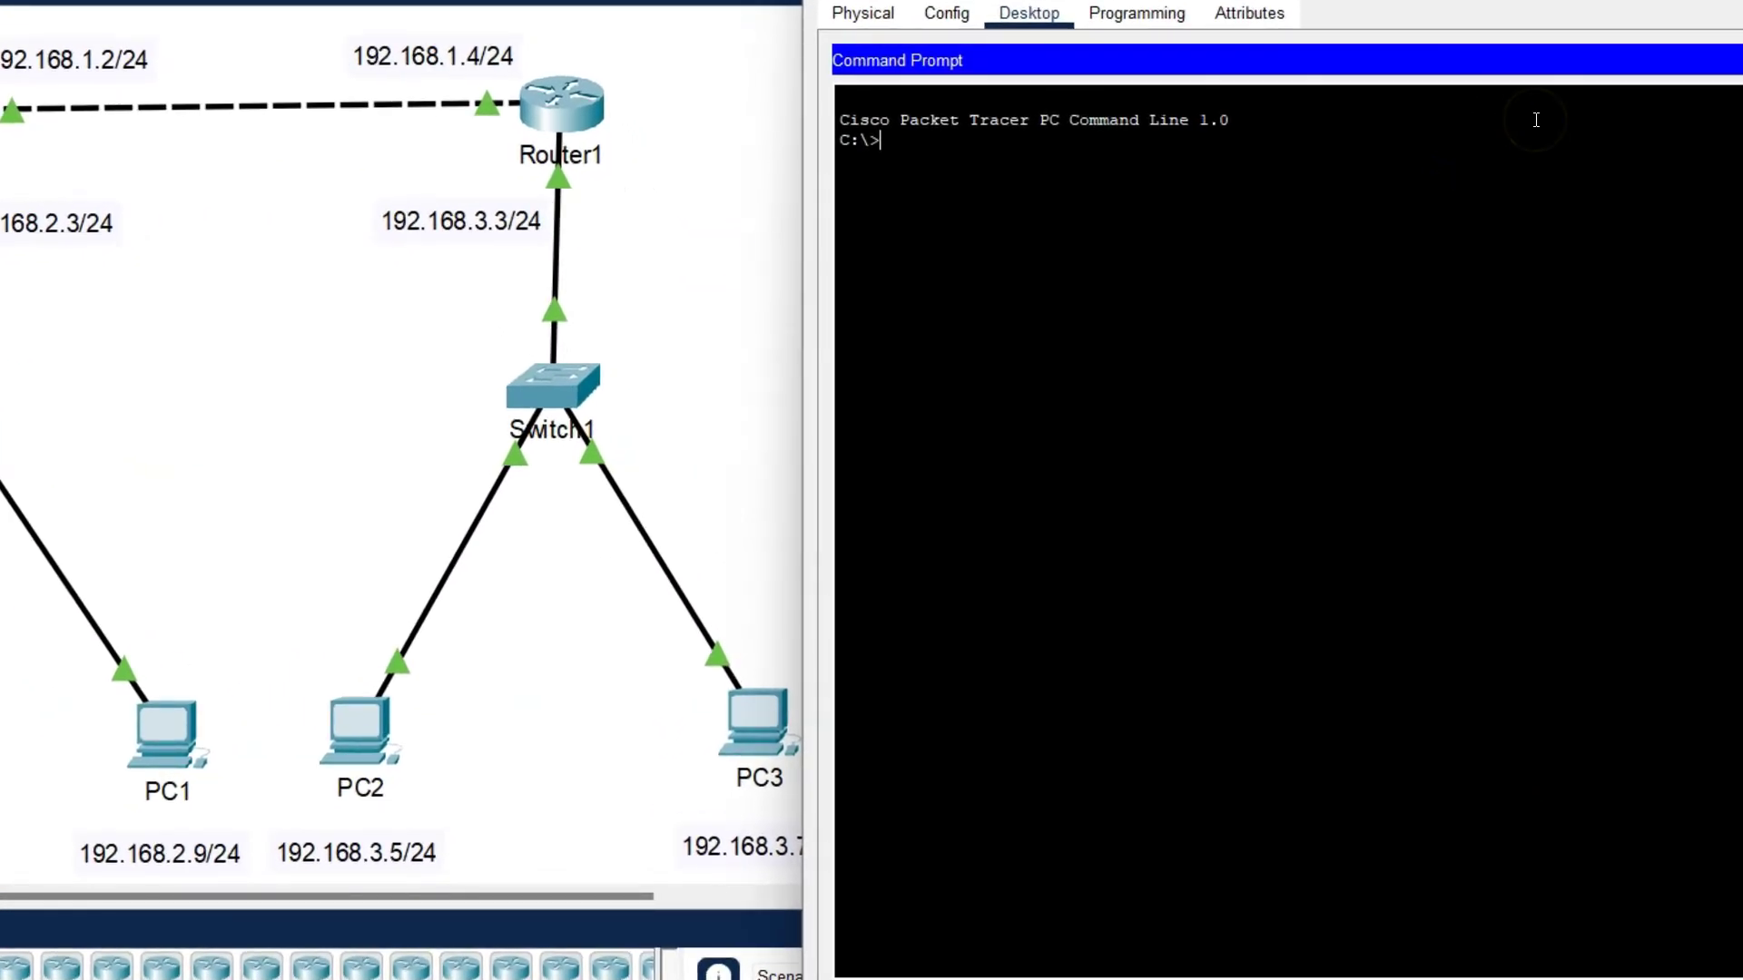
{"action": "type", "text": "ping 192.168.3.5"}
{"action": "key", "text": "Return"}
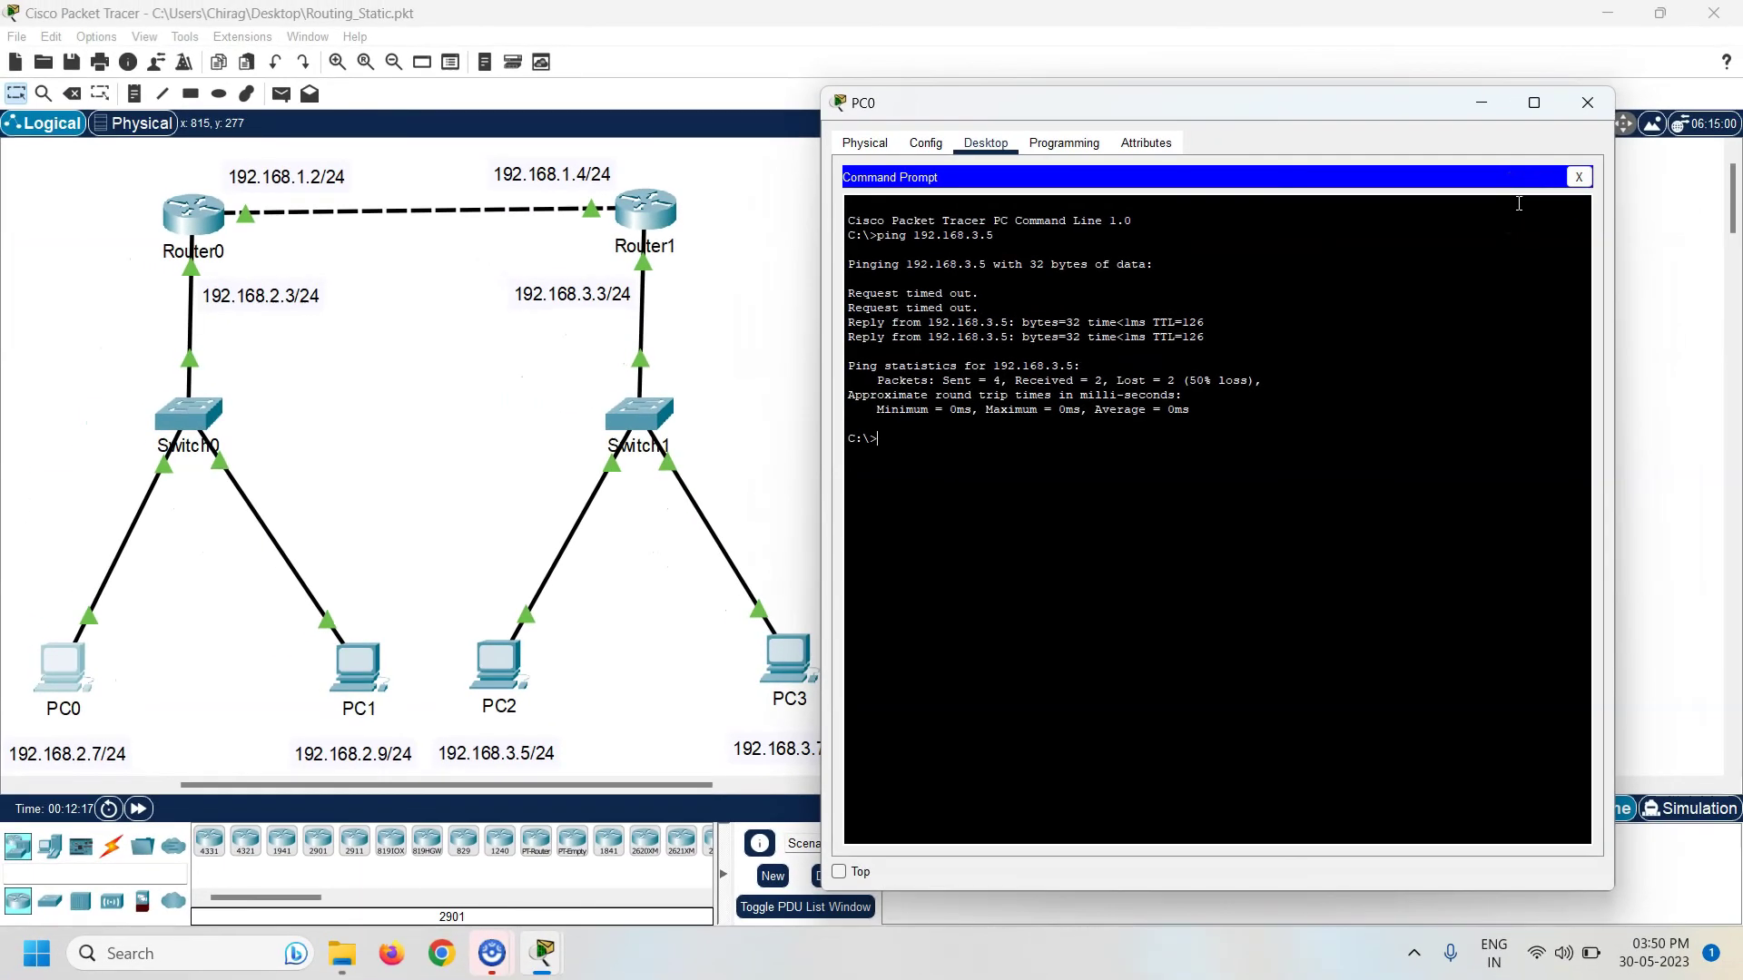
- Close PC0, then ping PC3 at 192.168.3.7 from PC1's command prompt, getting 3 of 4 replies
{"action": "left_click", "coordinate": [1584, 109]}
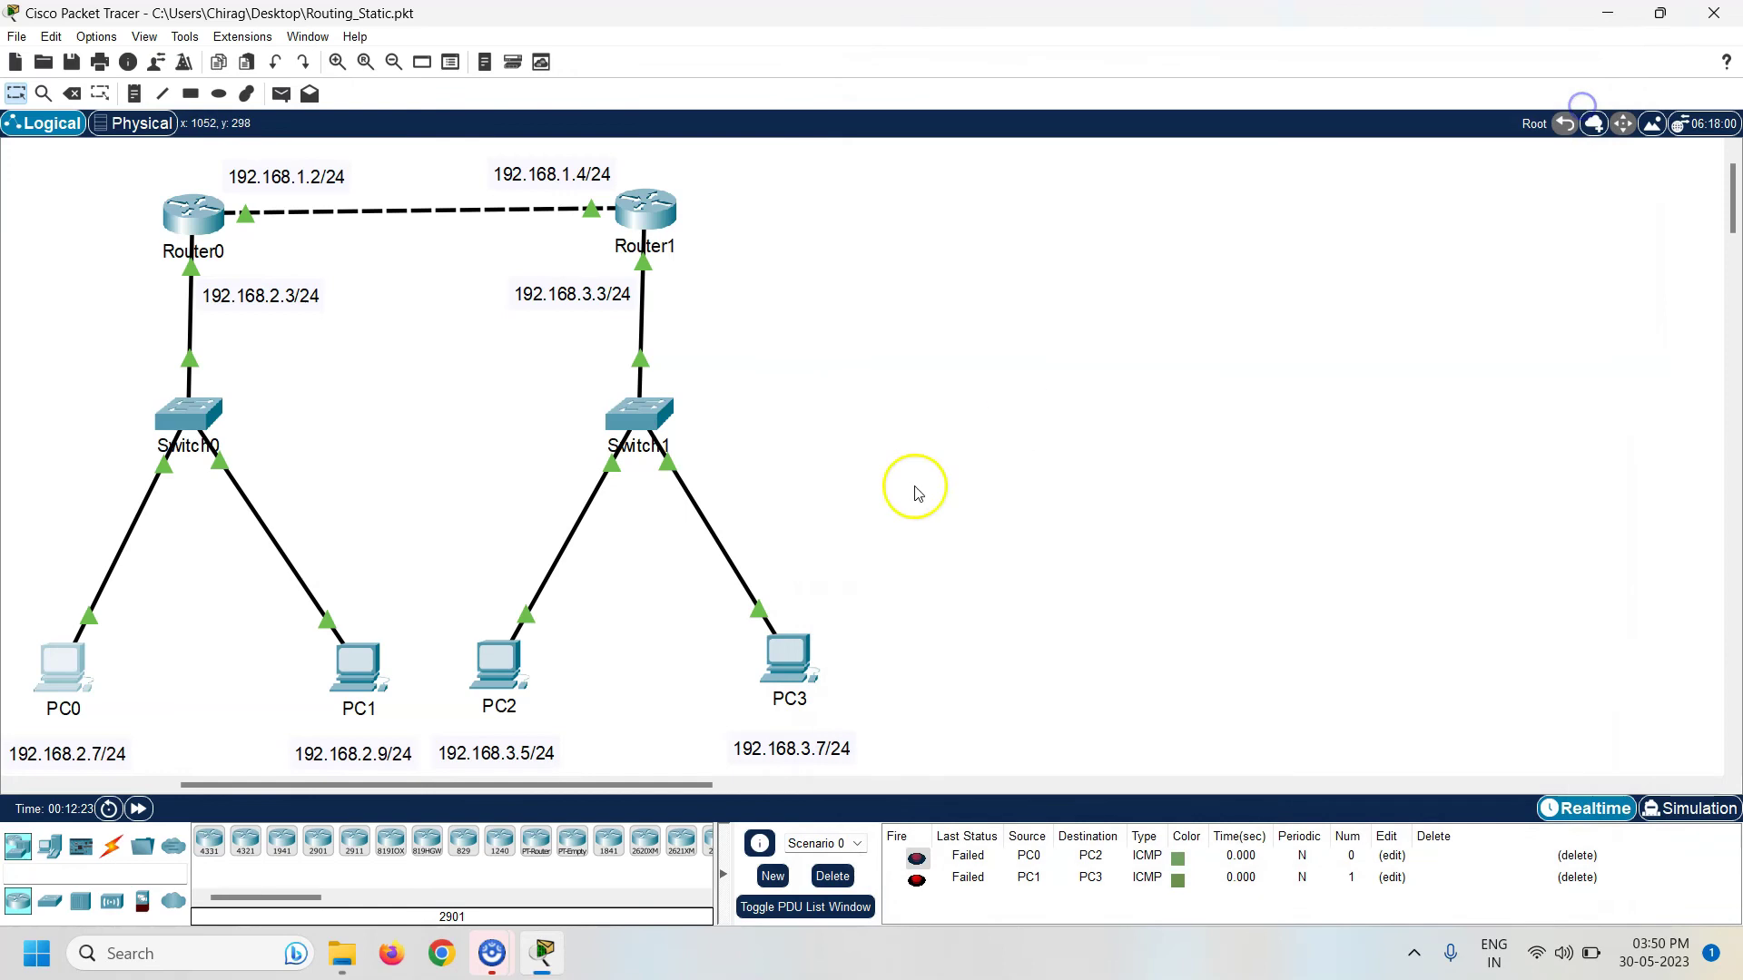
{"action": "left_click", "coordinate": [399, 681]}
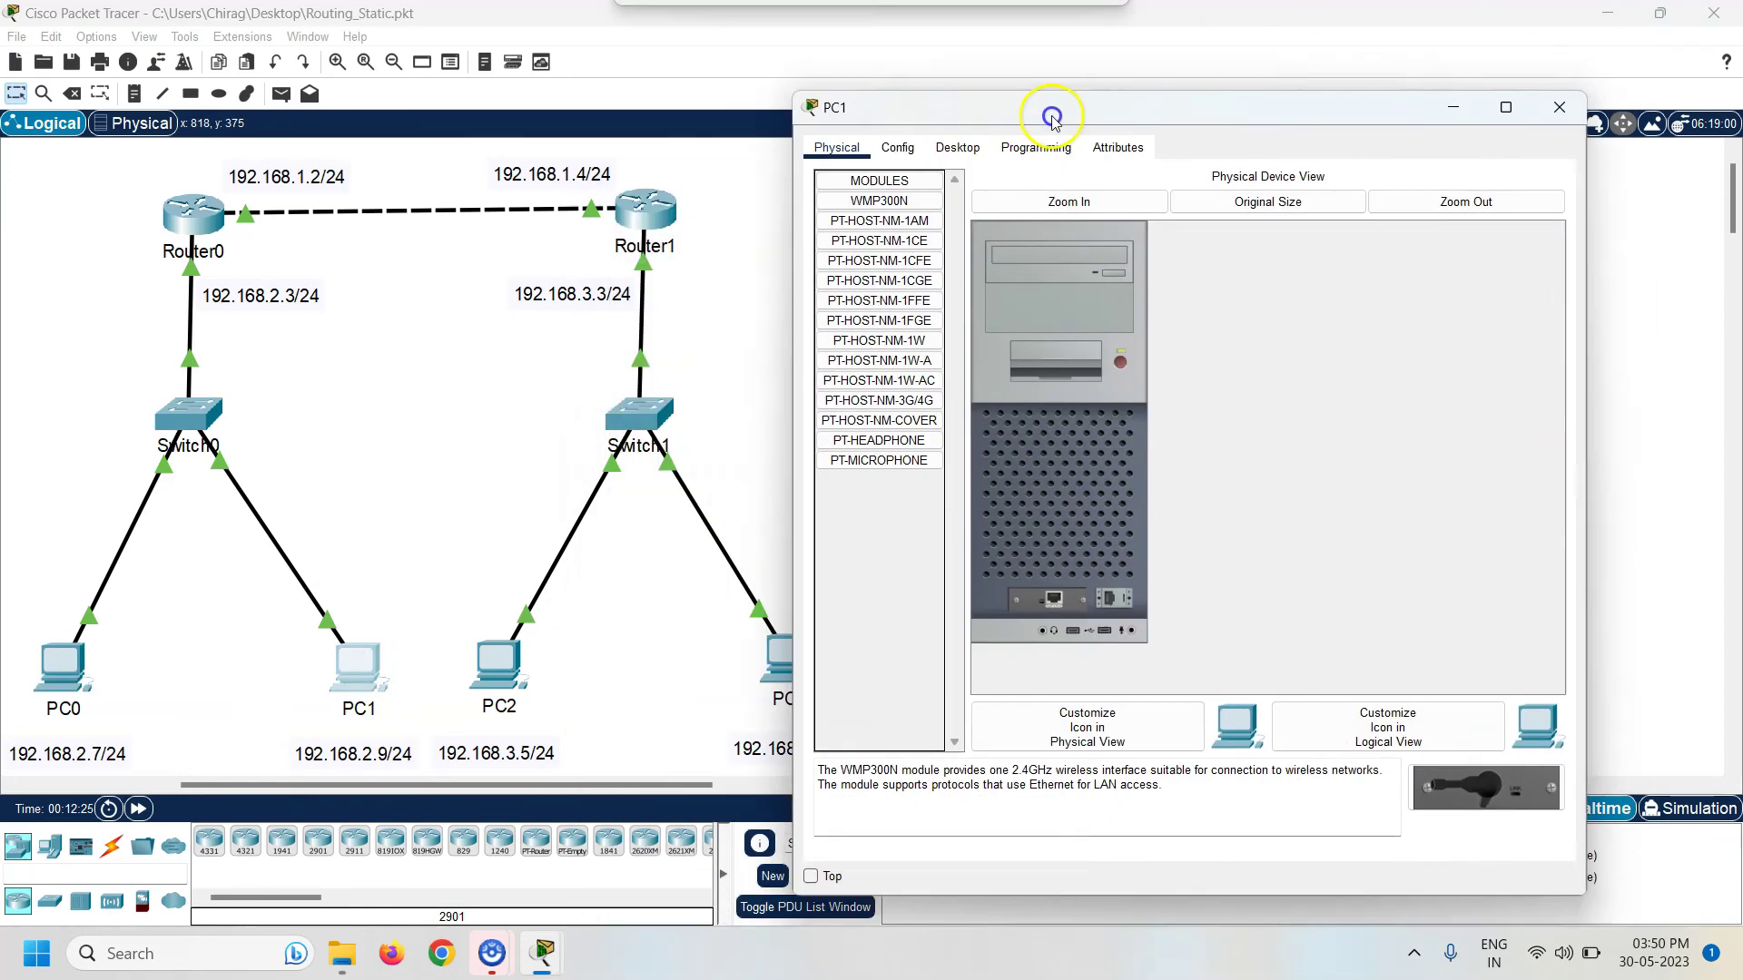
{"action": "left_click_drag", "start_coordinate": [1051, 116], "coordinate": [1134, 78]}
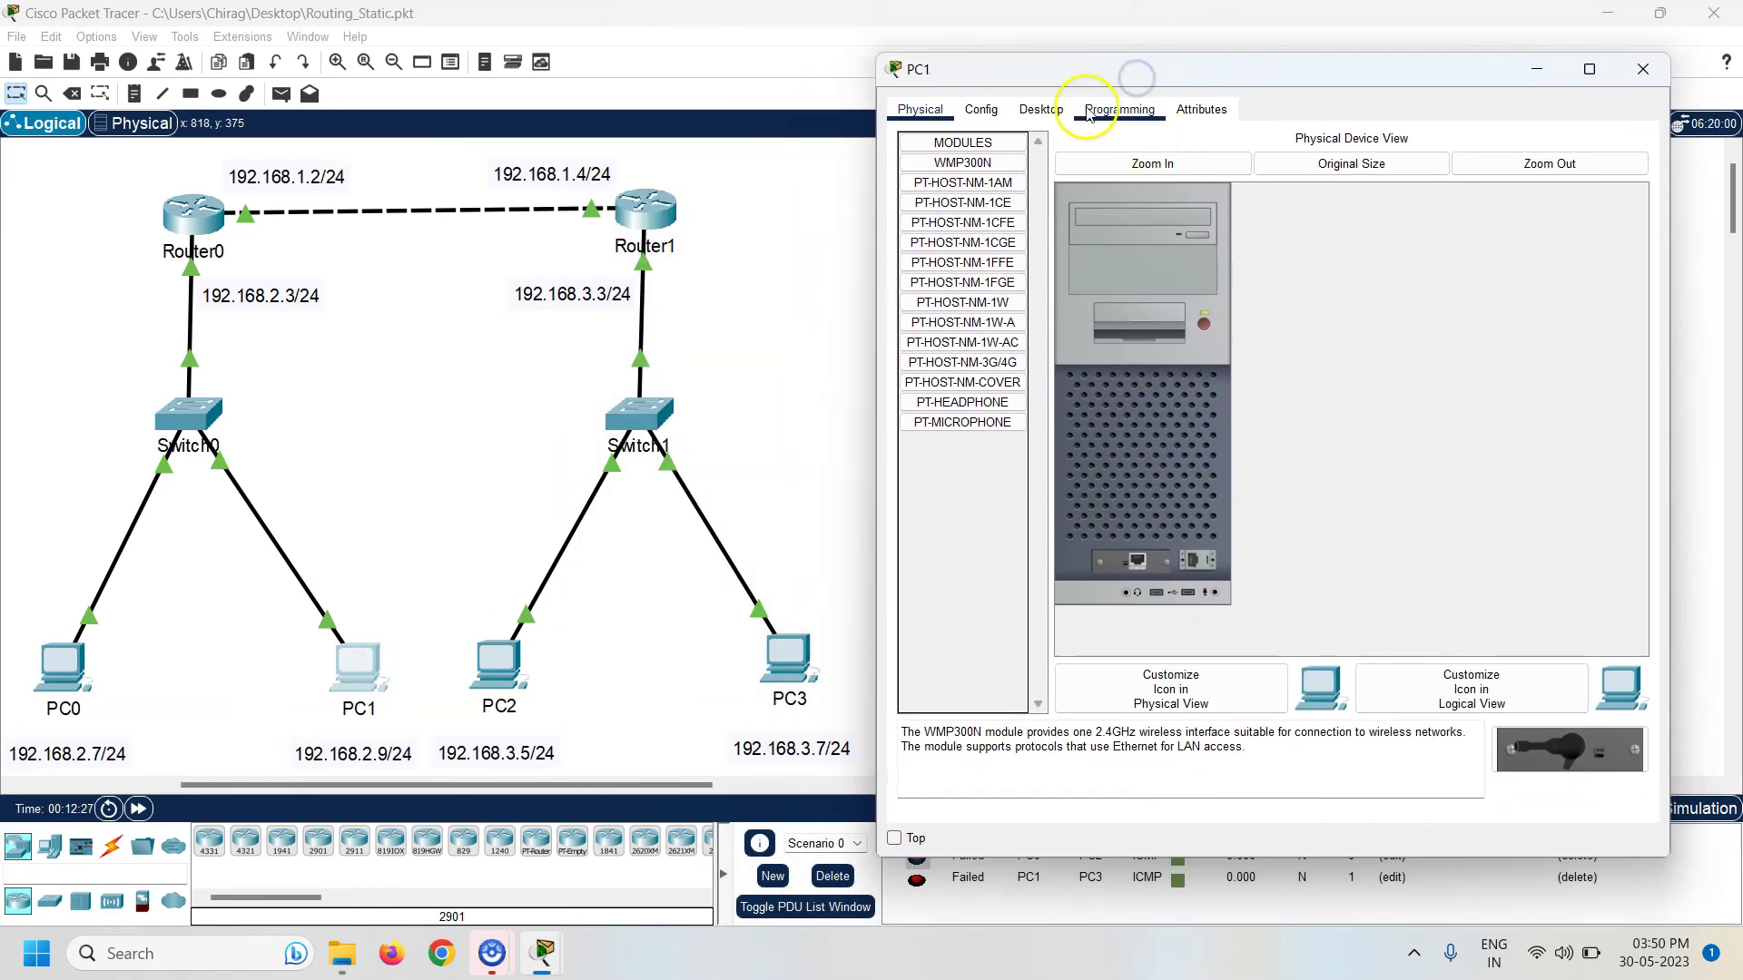
{"action": "left_click", "coordinate": [1050, 109]}
{"action": "left_click", "coordinate": [1417, 191]}
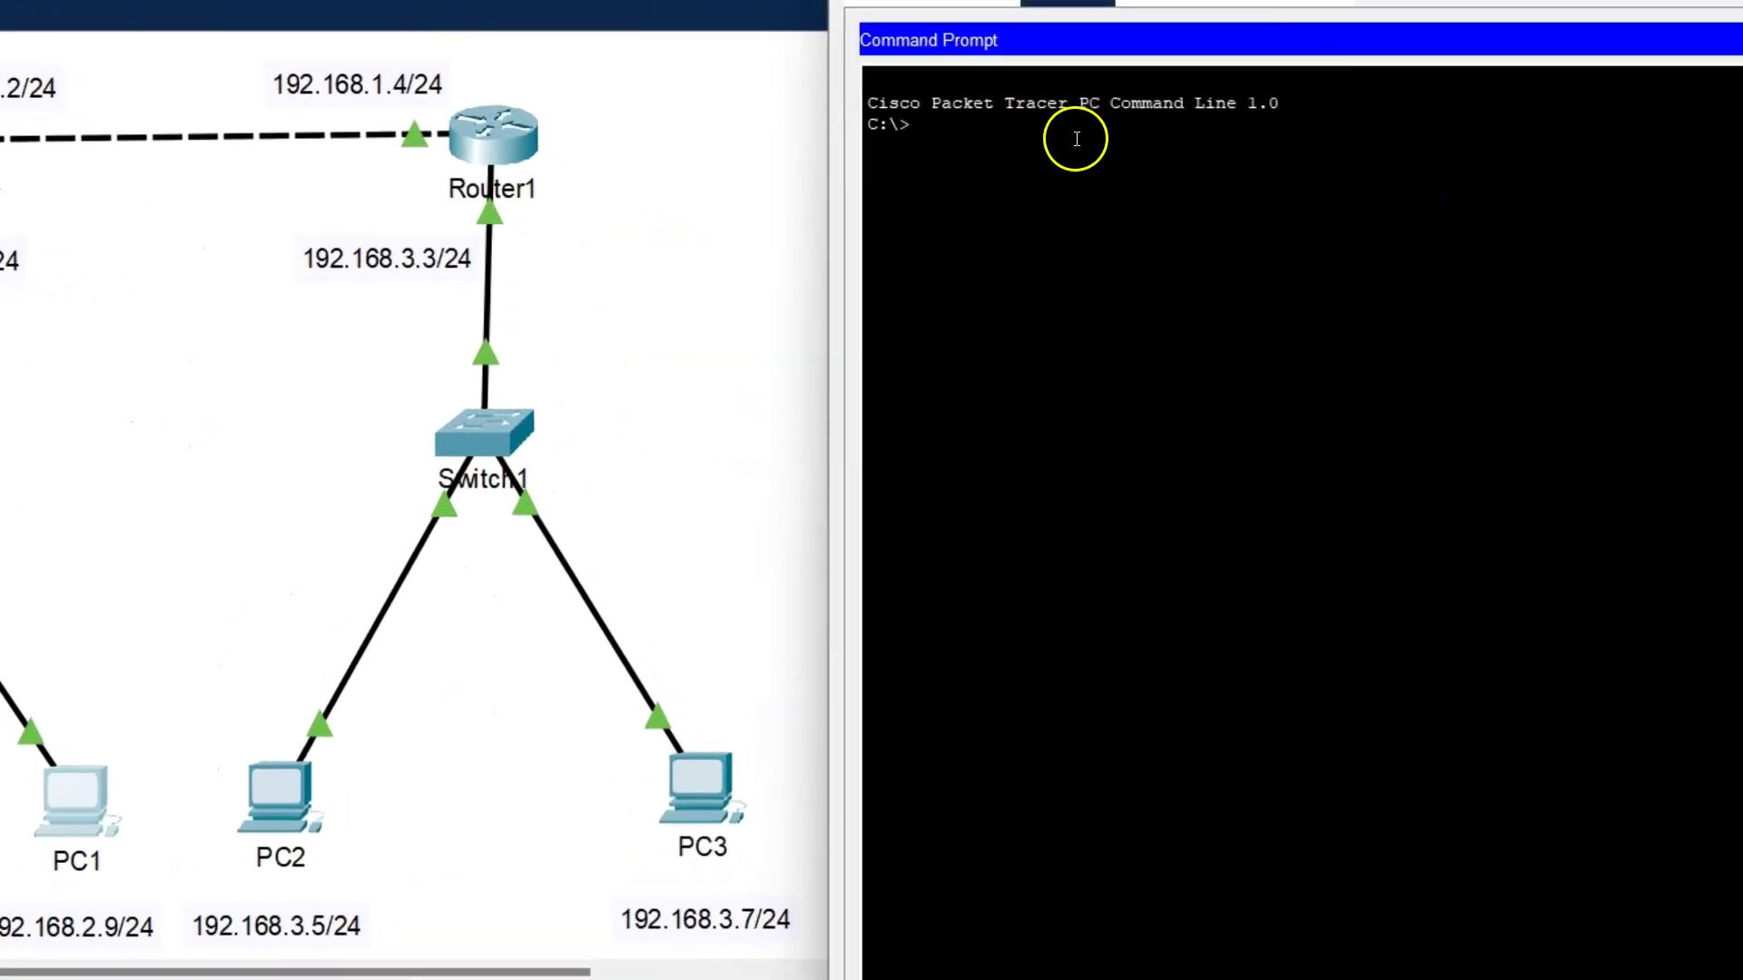
{"action": "type", "text": "pi"}
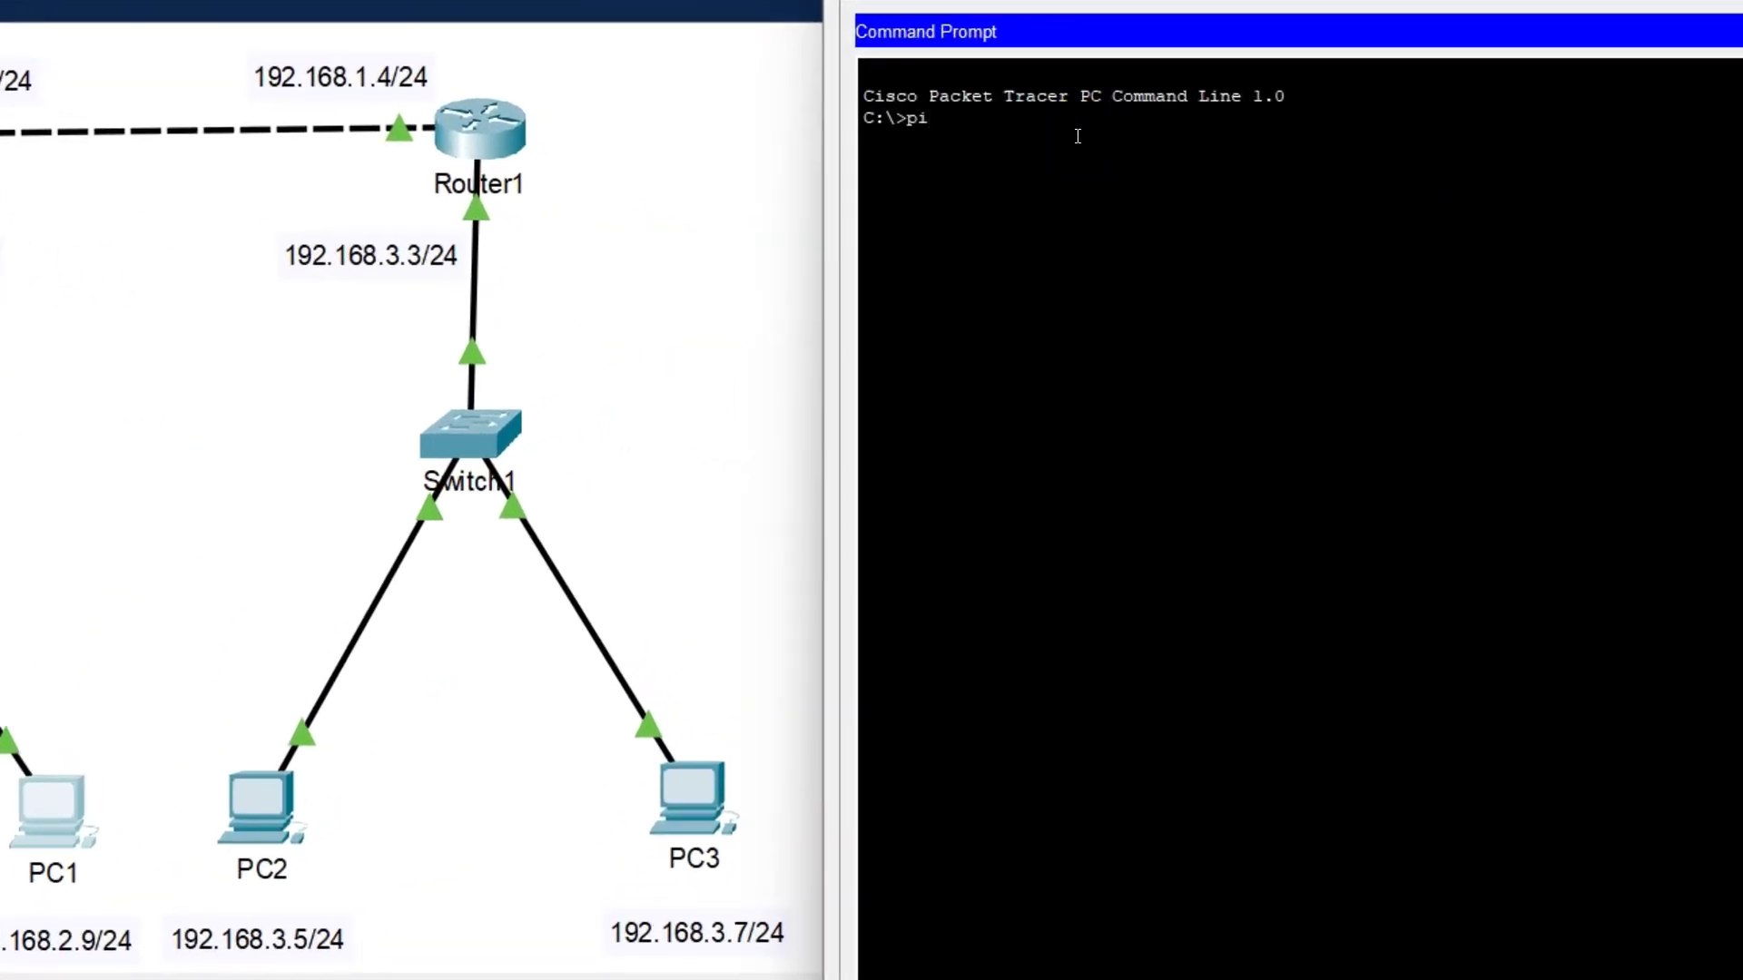
{"action": "type", "text": "ng 192.168.3.7"}
{"action": "key", "text": "Return"}
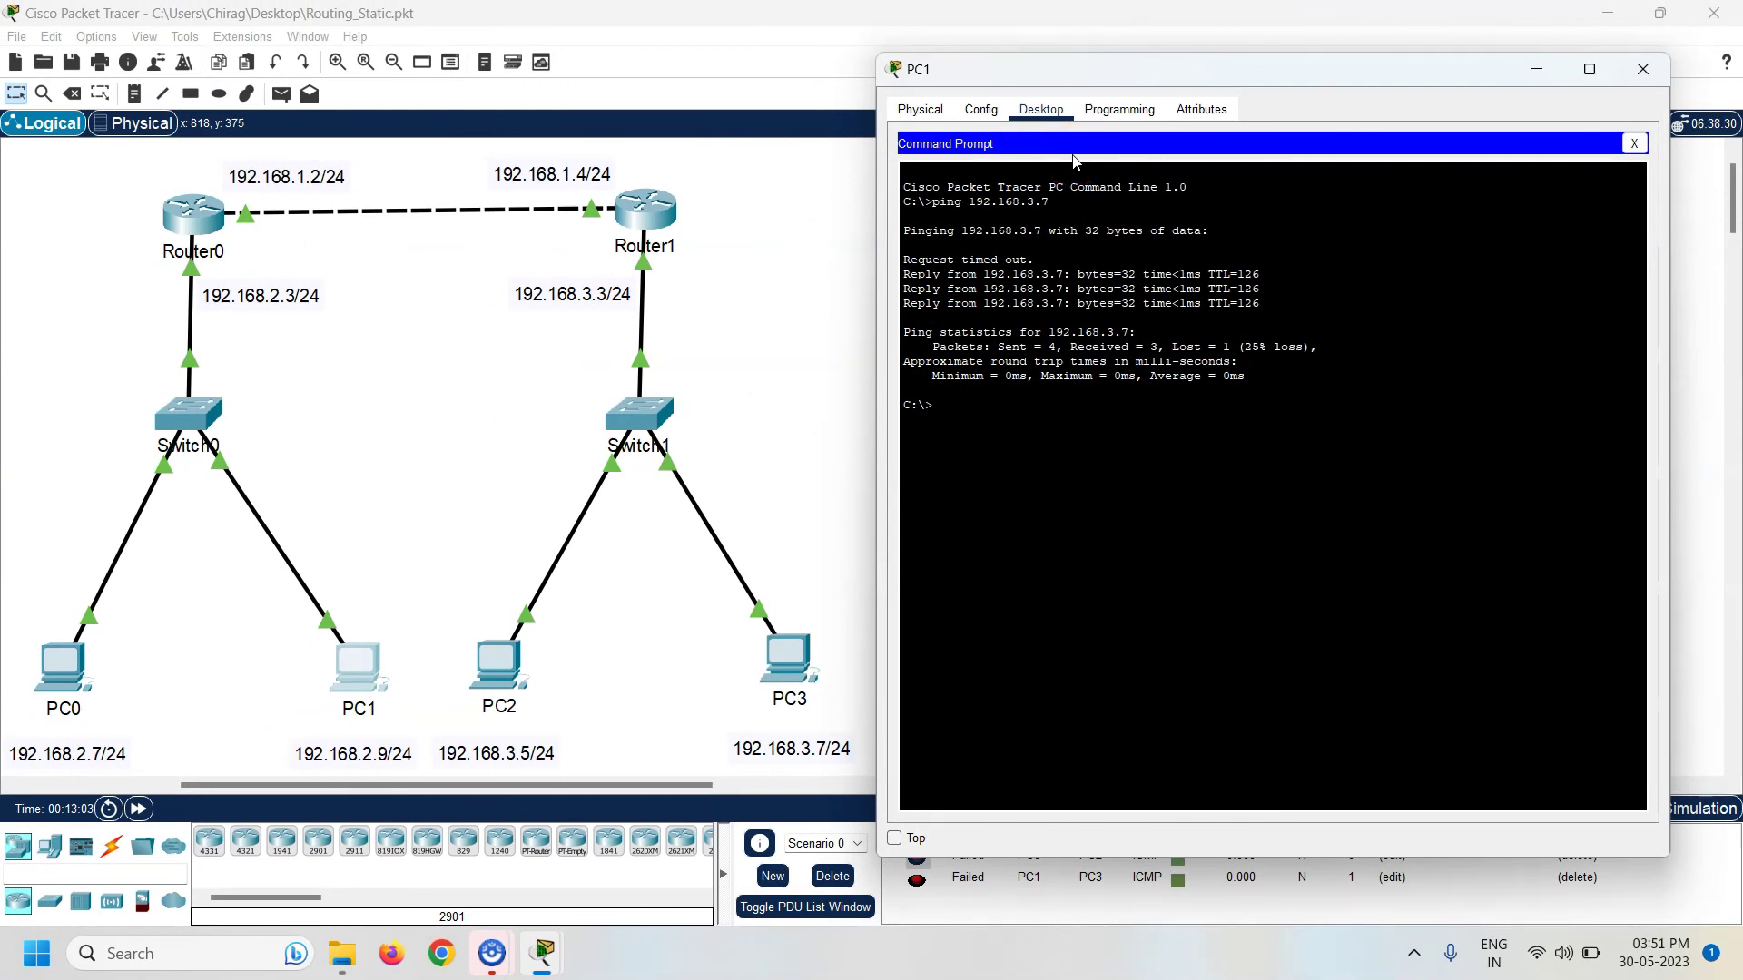
{"action": "left_click", "coordinate": [1643, 69]}
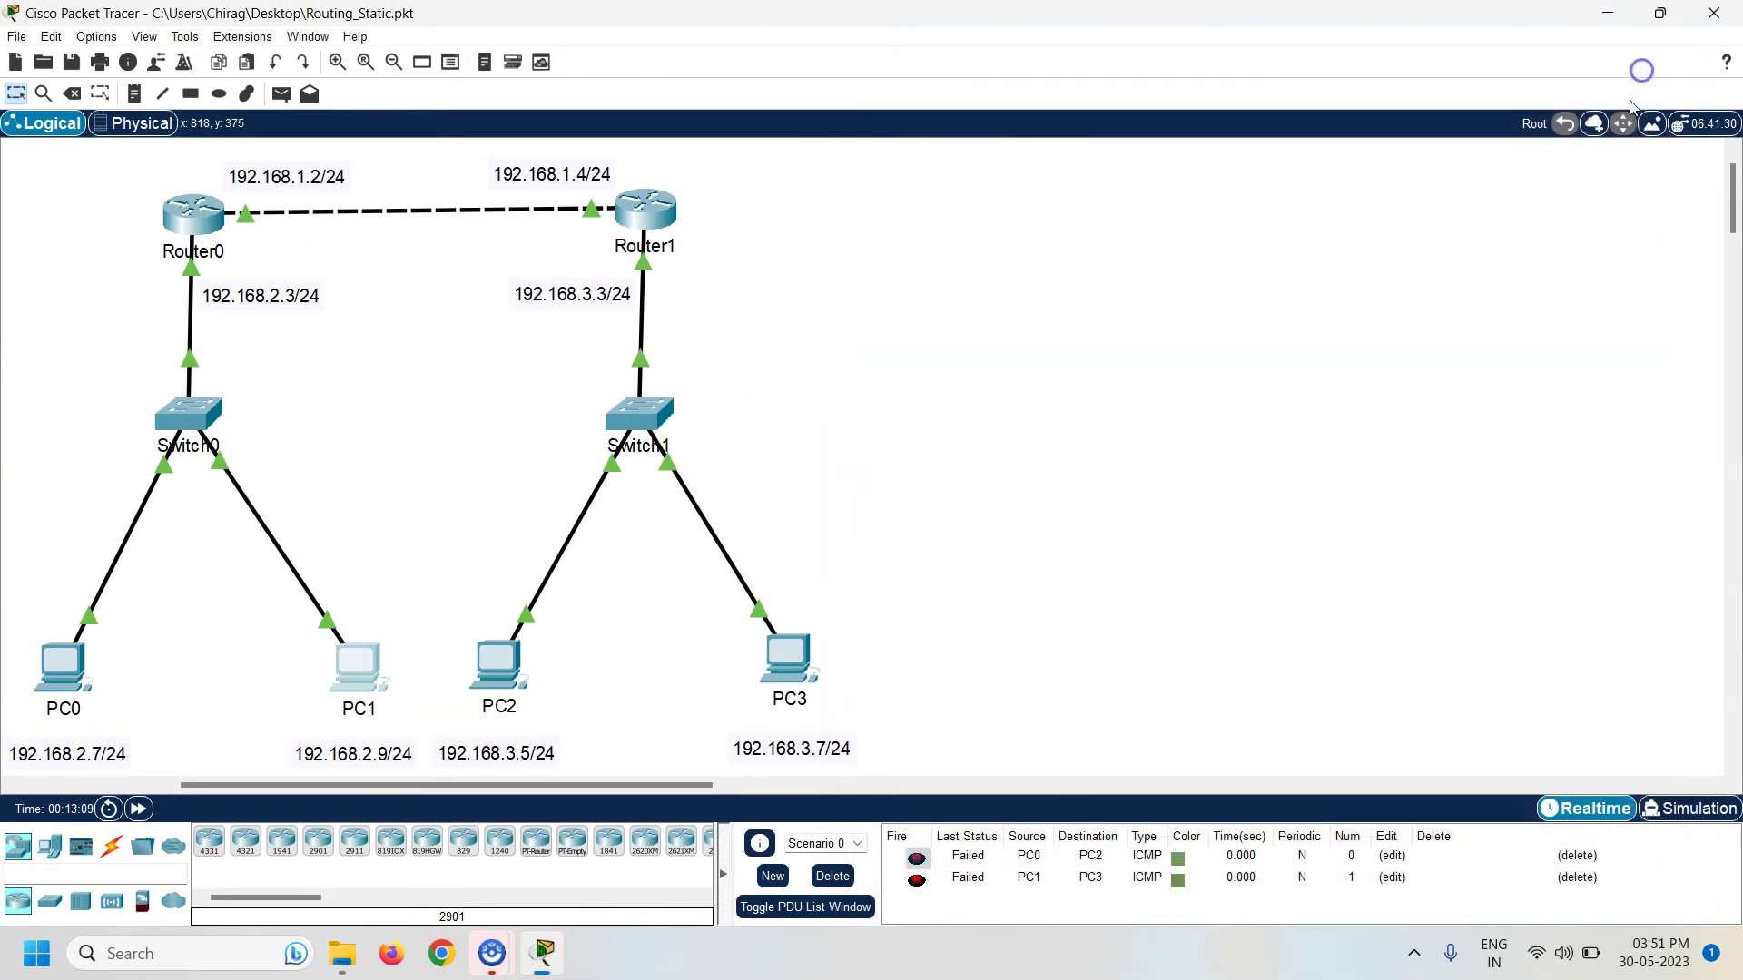